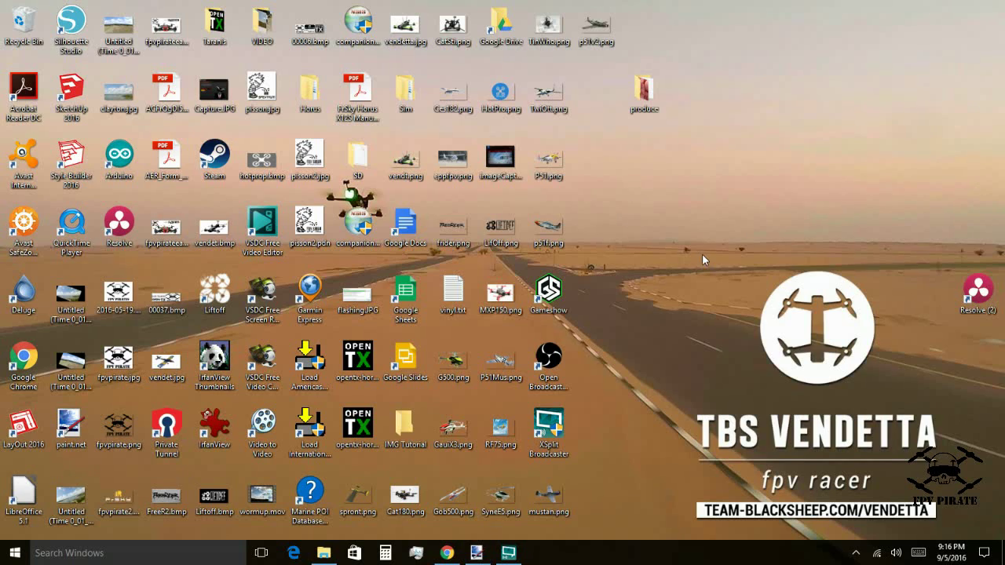
Step: In paint.net, resize the blank image to 192 × 114 pixels without maintaining the aspect ratio, and erase the entire canvas to transparency
click(446, 553)
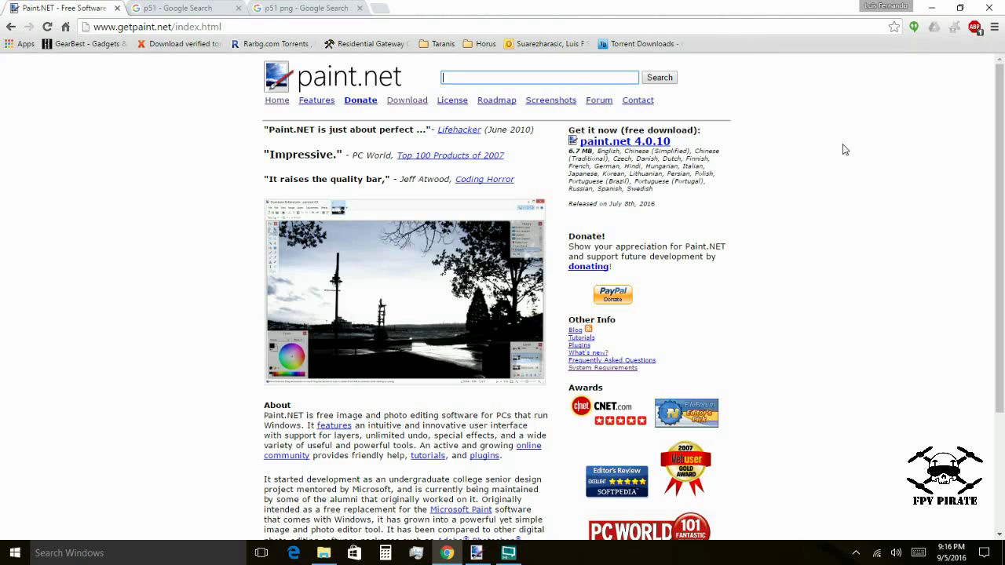
click(476, 552)
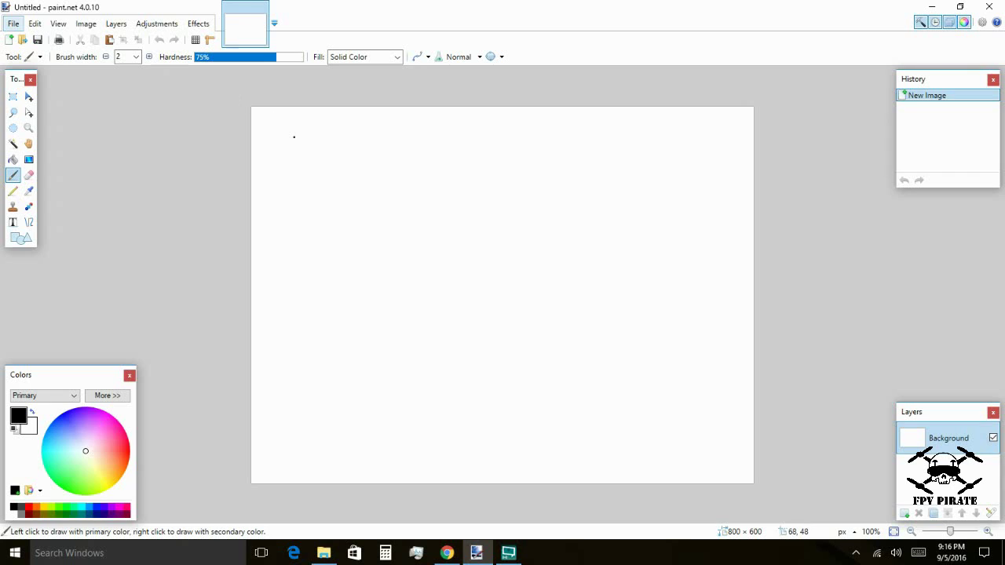
click(91, 27)
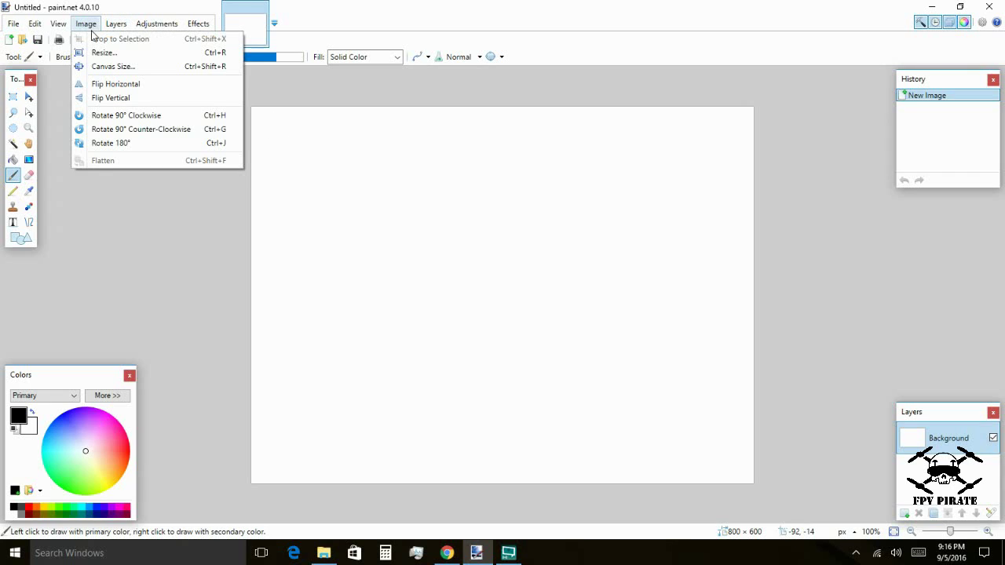
click(117, 52)
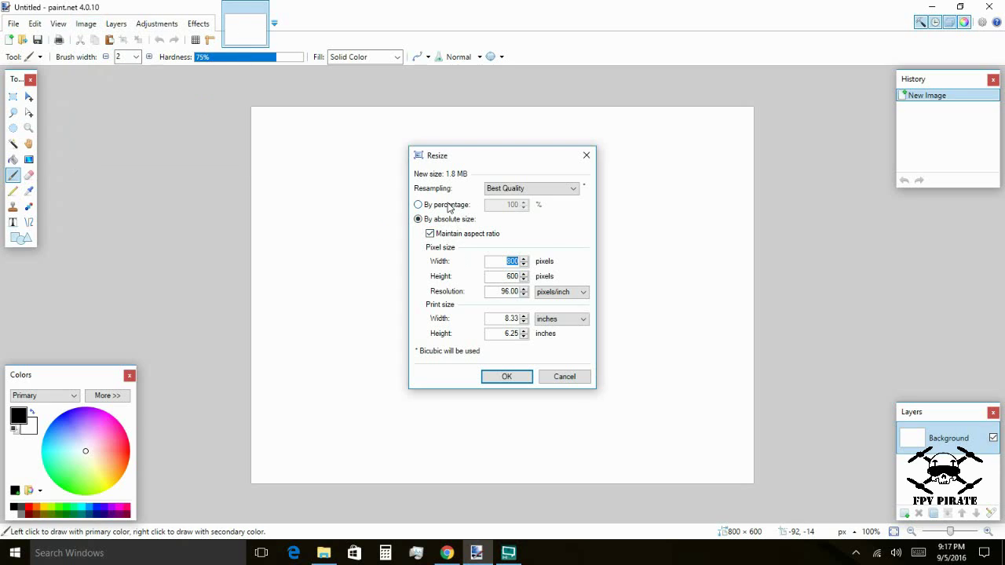
text(192)
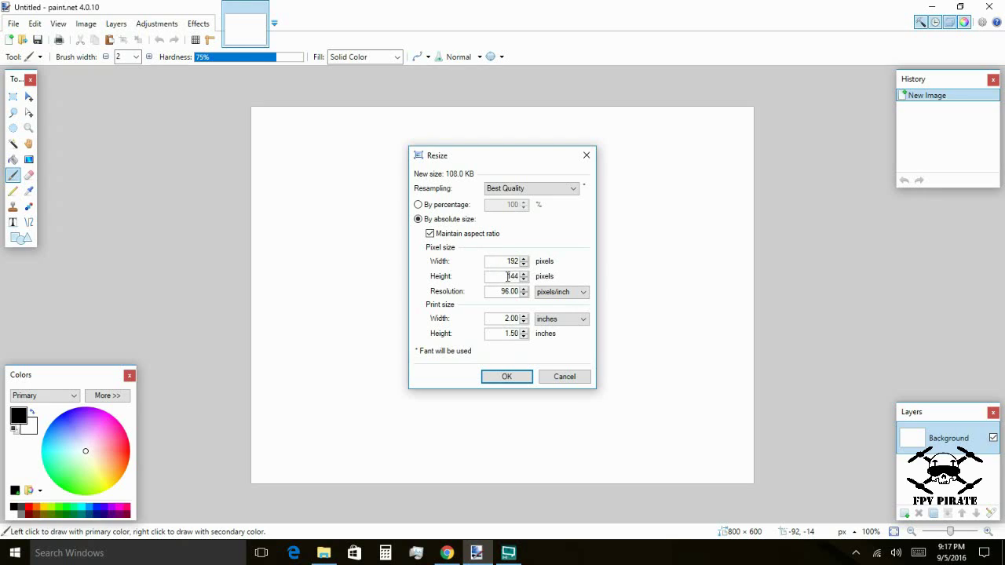
click(430, 234)
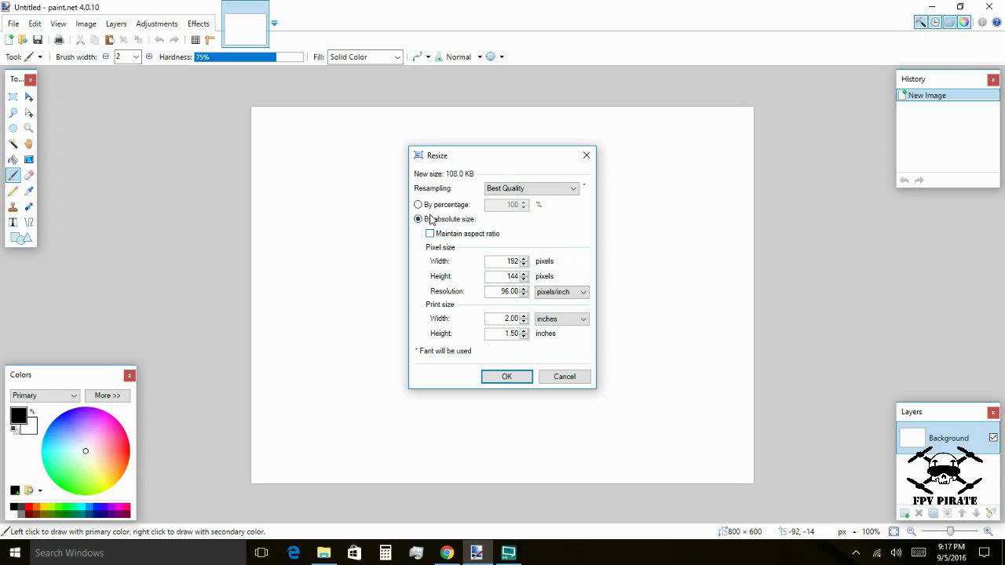
double_click(511, 276)
text(114)
click(507, 376)
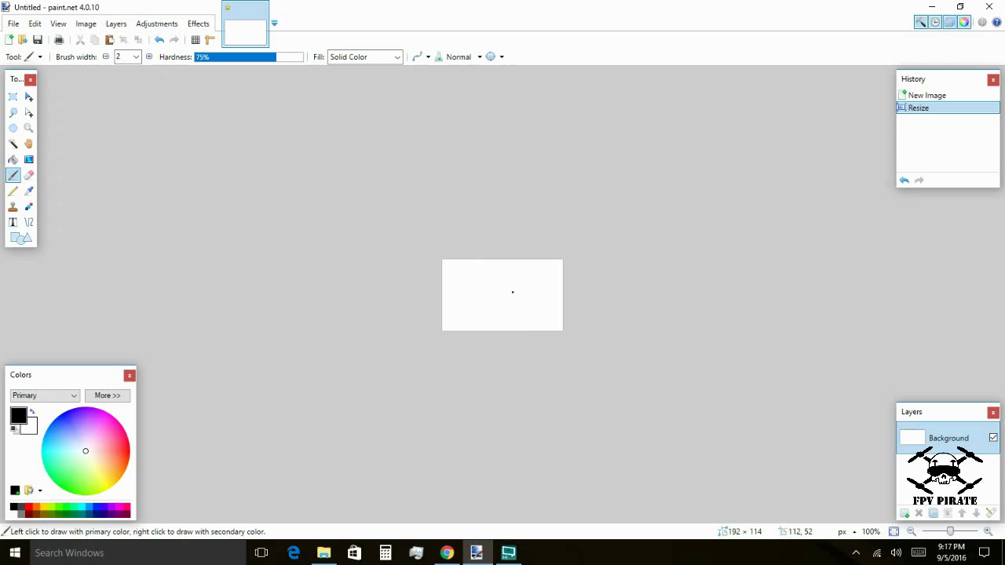
key(ctrl+a)
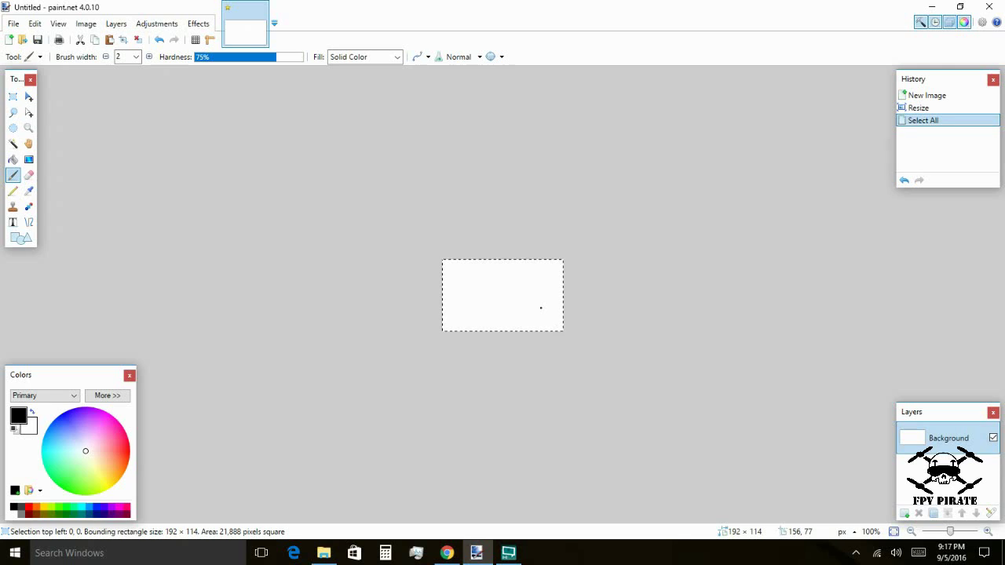
key(Delete)
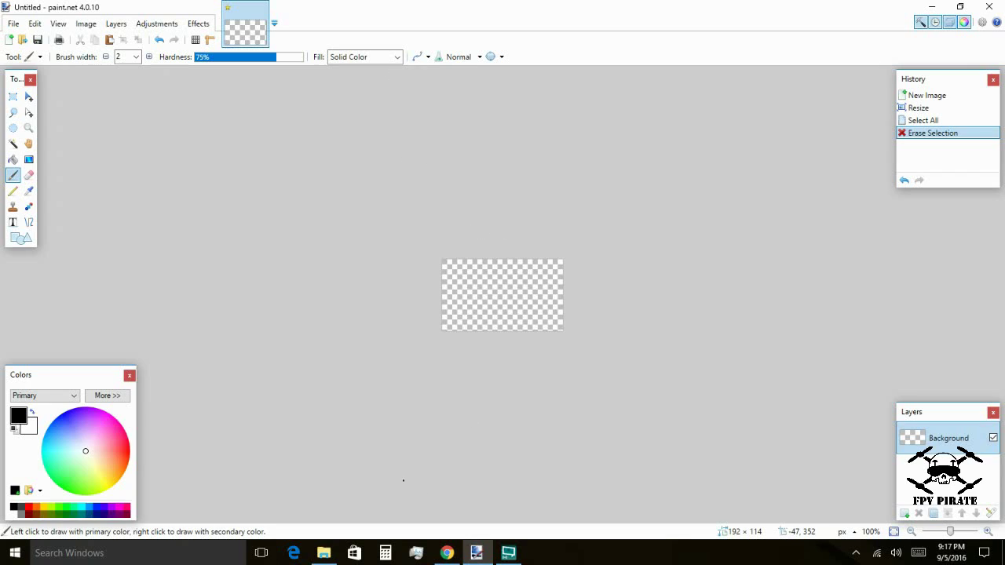
Step: Switch to Chrome and copy the enlarged Wikipedia P-51 Mustang photo from the p51 image results
click(447, 553)
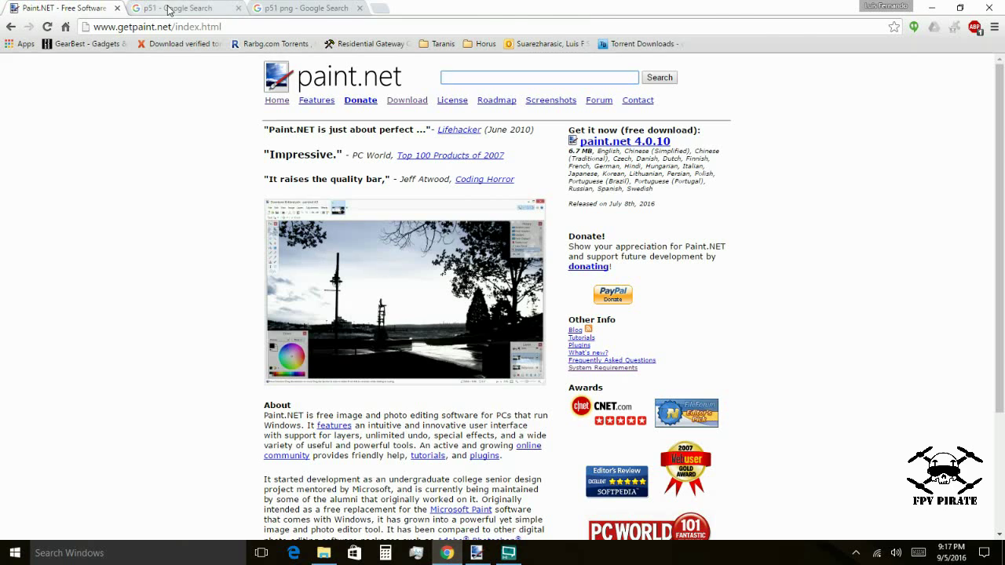
click(168, 9)
scroll(219, 150, up, 2)
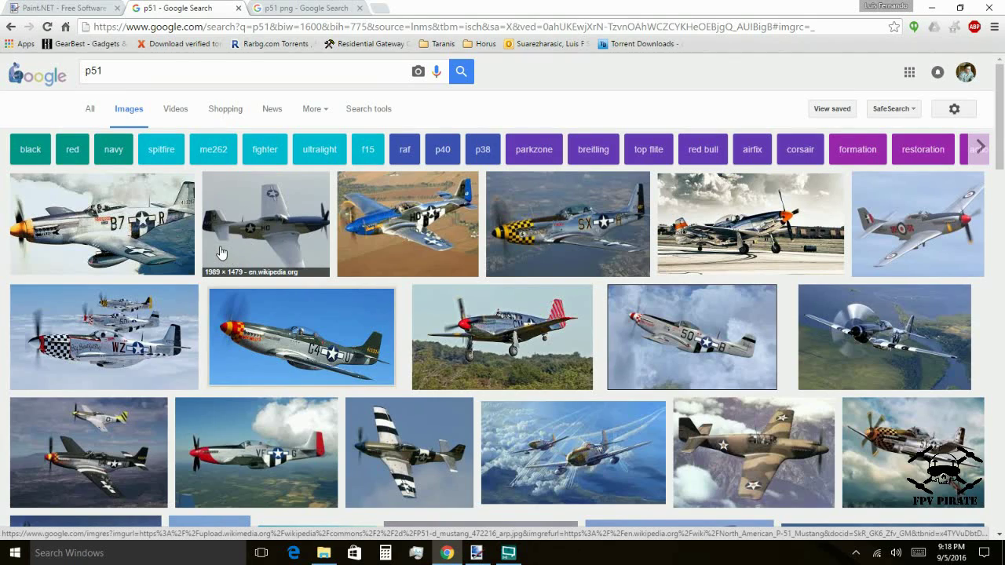
click(269, 223)
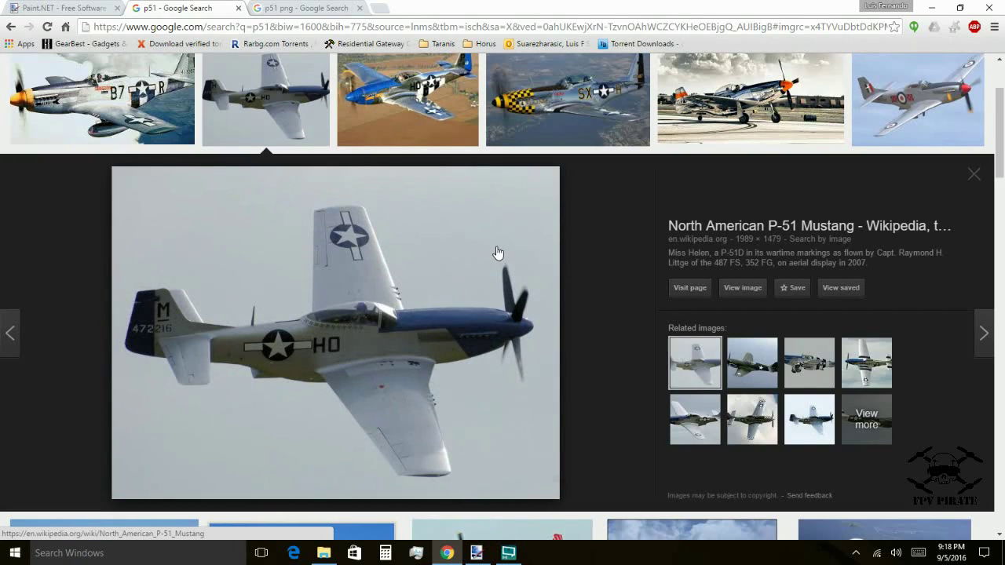
right_click(431, 250)
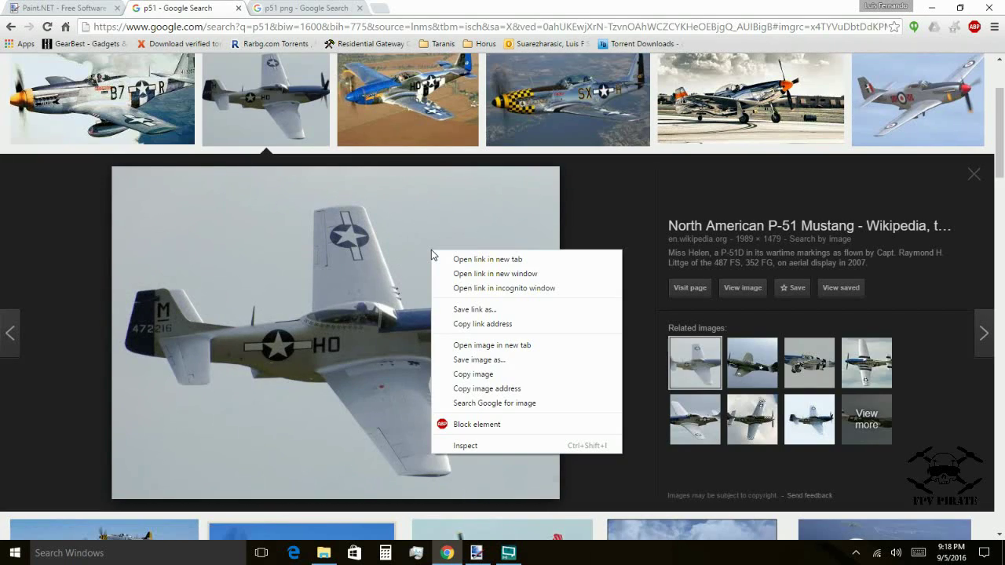
click(485, 374)
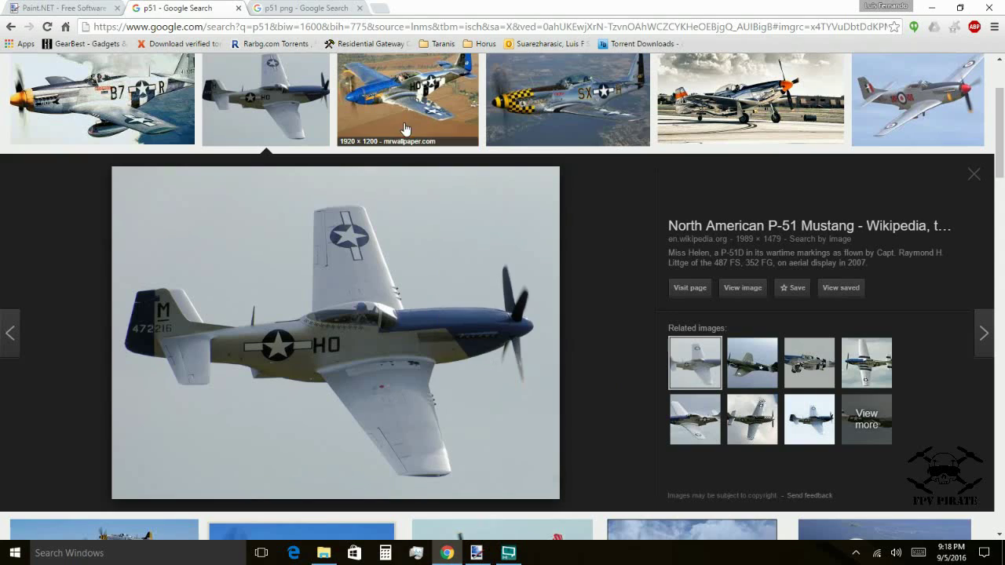
Step: Return to paint.net and create a new 1989 × 1479 pixel image matching the copied photo's size
click(476, 553)
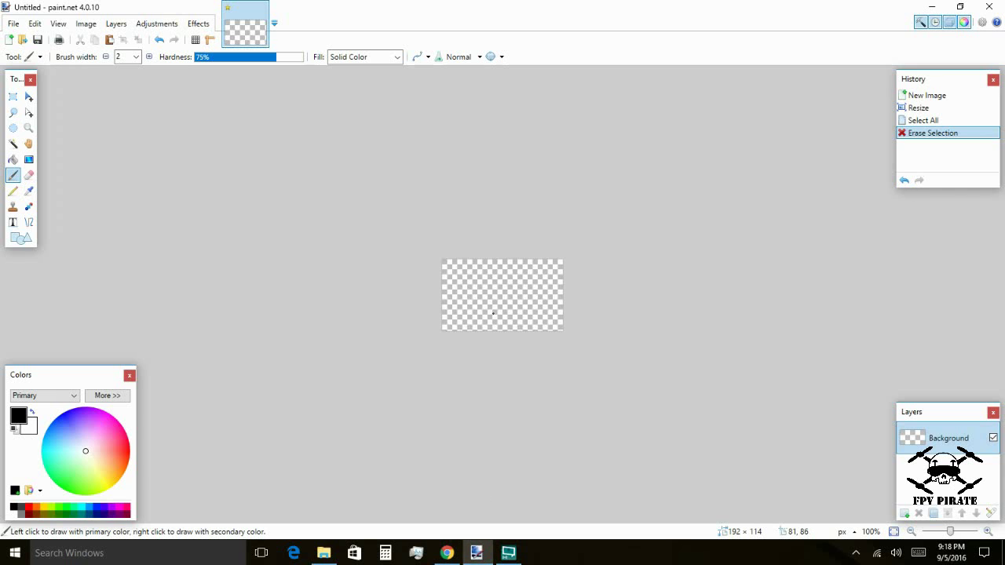
click(14, 23)
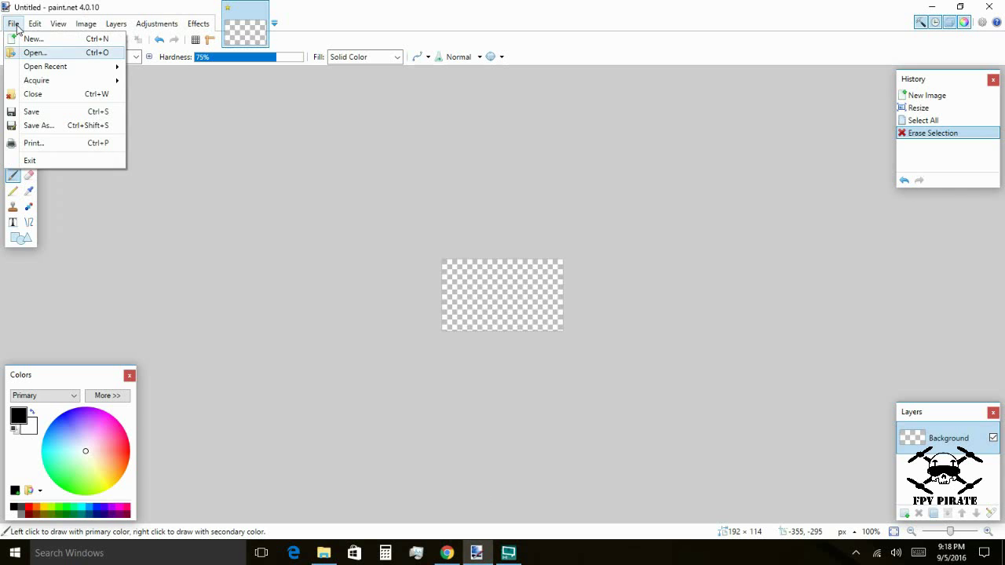
click(56, 38)
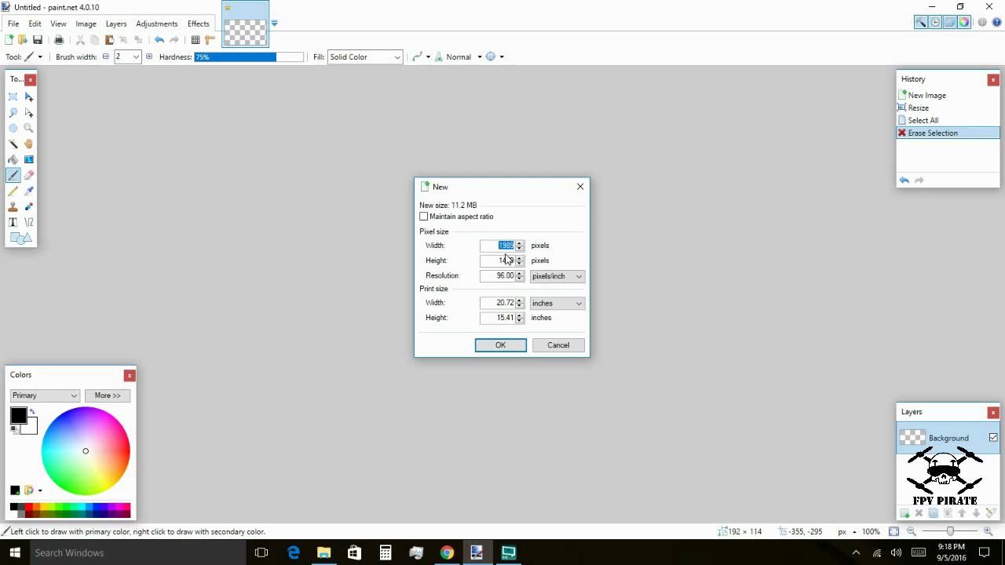
click(506, 345)
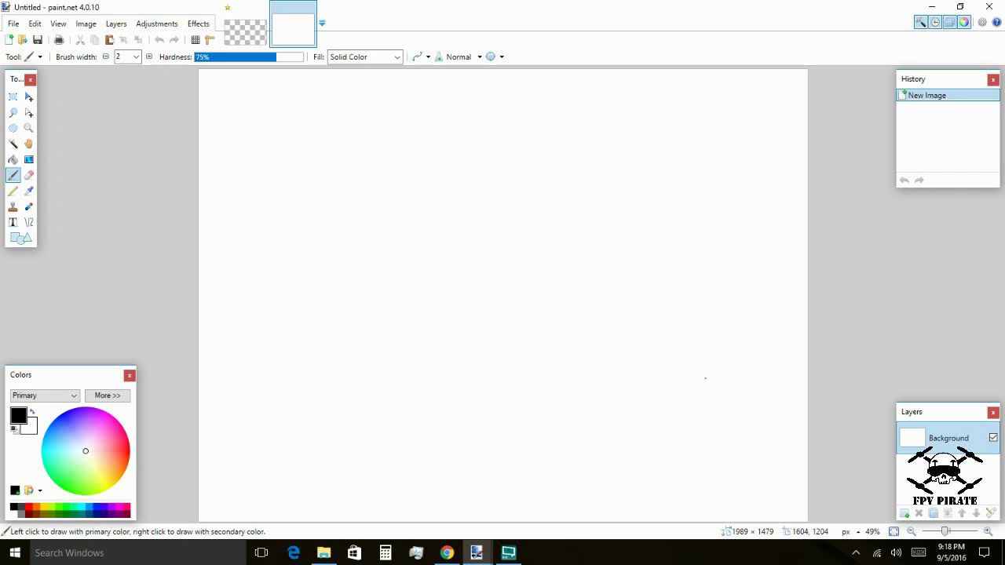
Step: Resize the new blank image by percentage to 50%
click(87, 23)
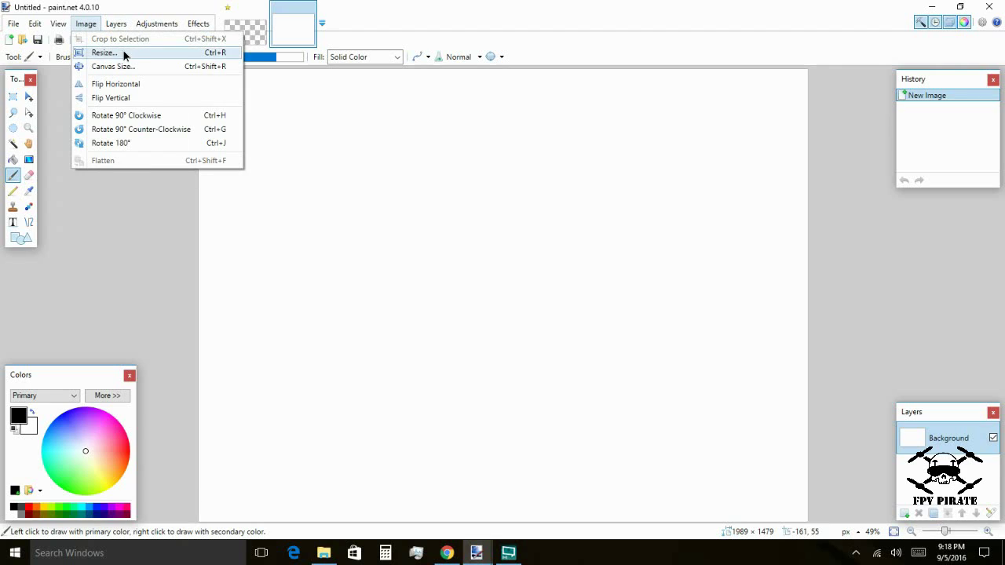
click(121, 52)
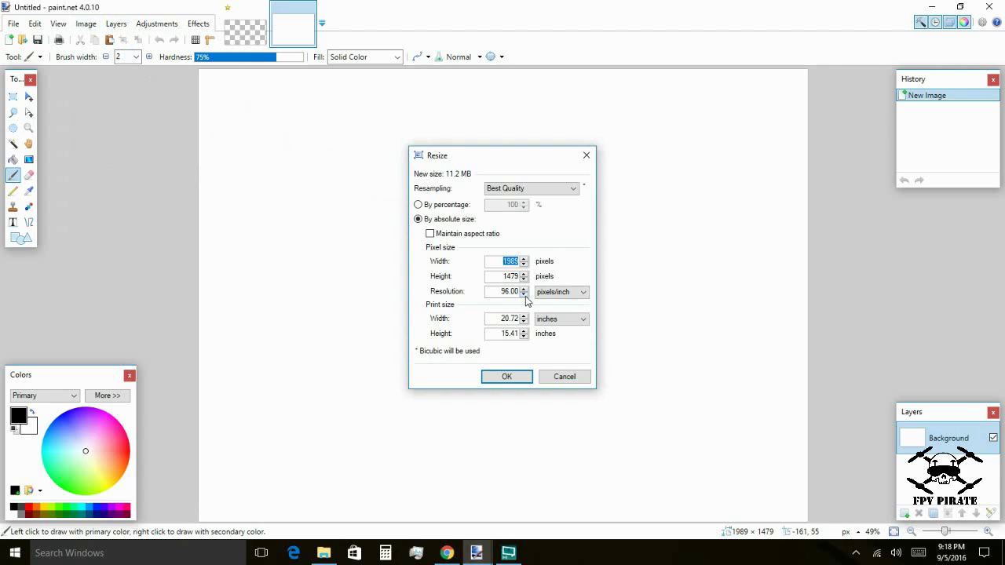
click(430, 233)
click(418, 204)
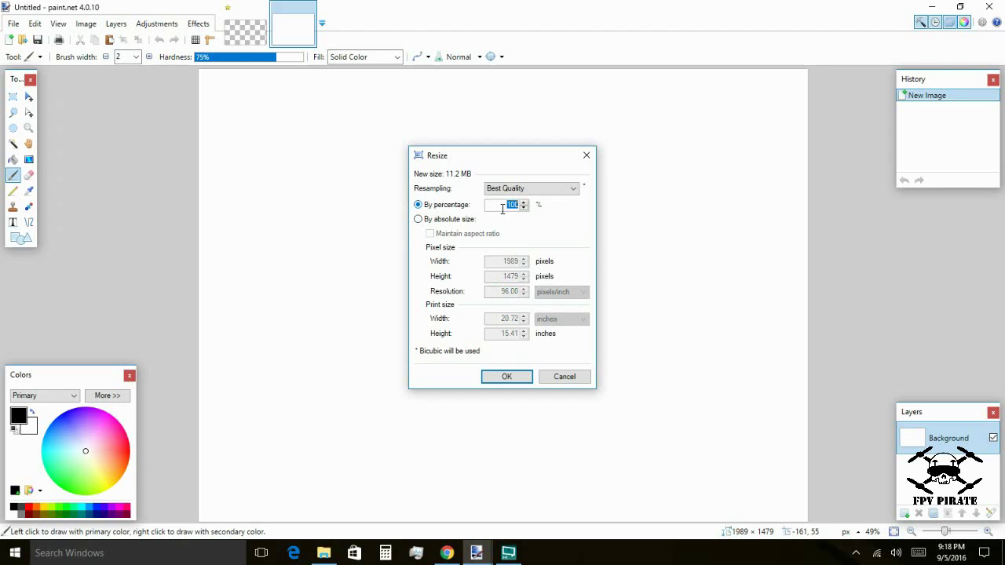
text(50)
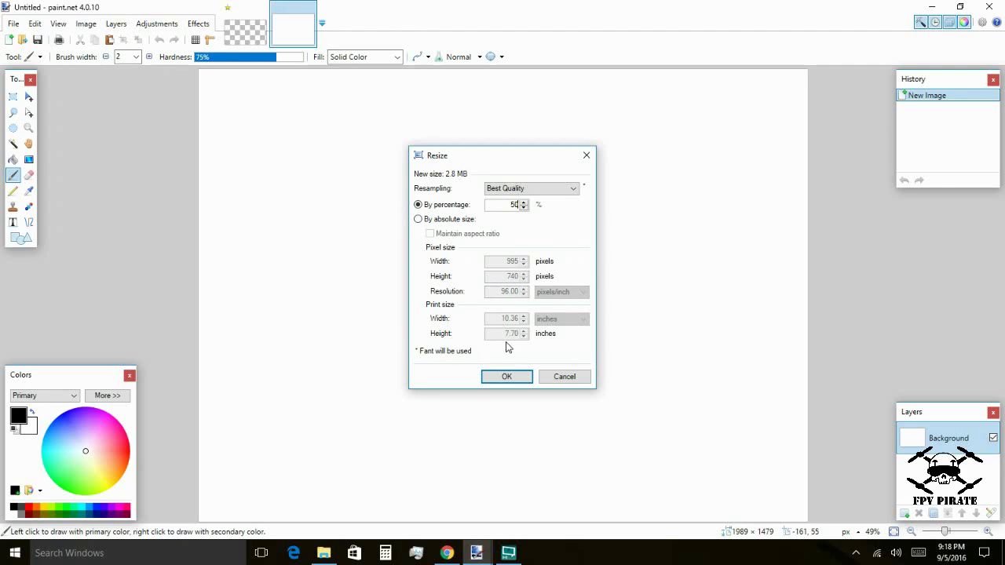
click(506, 376)
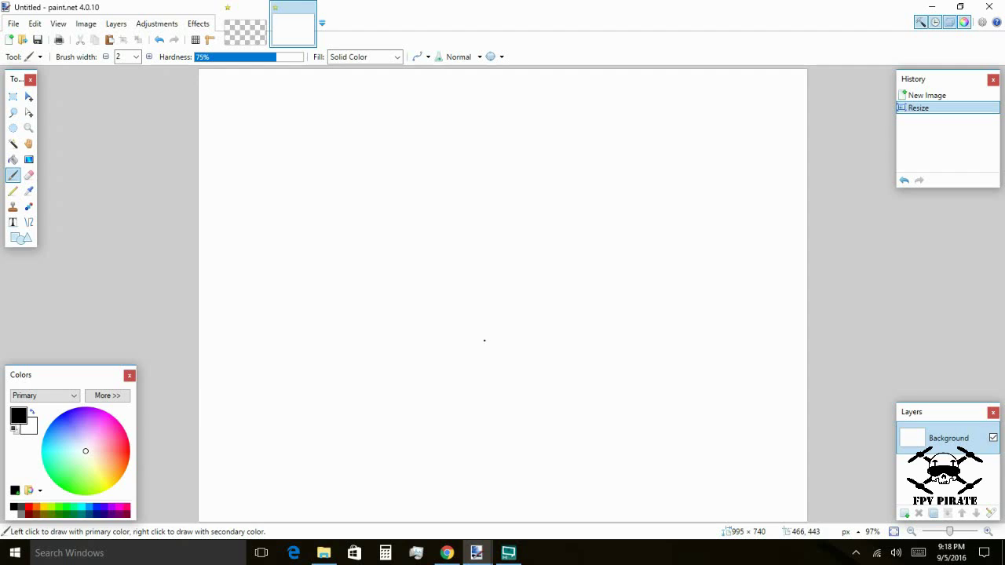
Step: Paste the copied airplane photo, expanding the canvas to fit it, and scale the resulting image to 50%
key(ctrl+v)
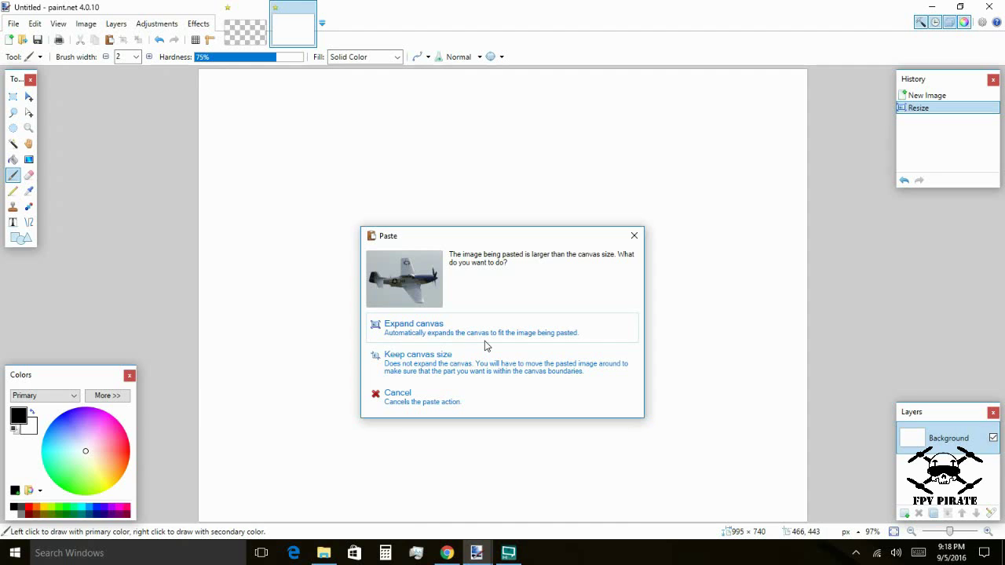
click(478, 325)
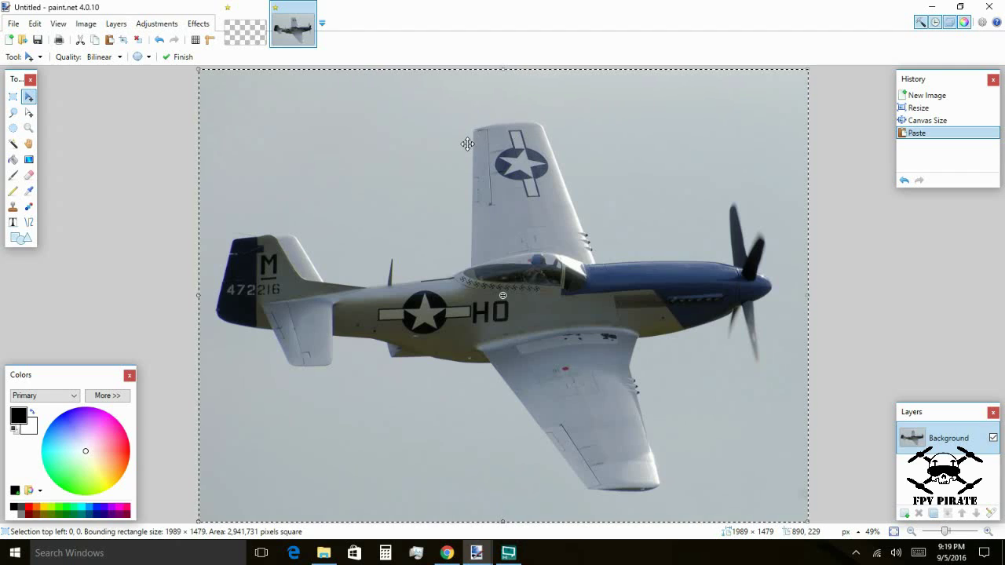
click(85, 23)
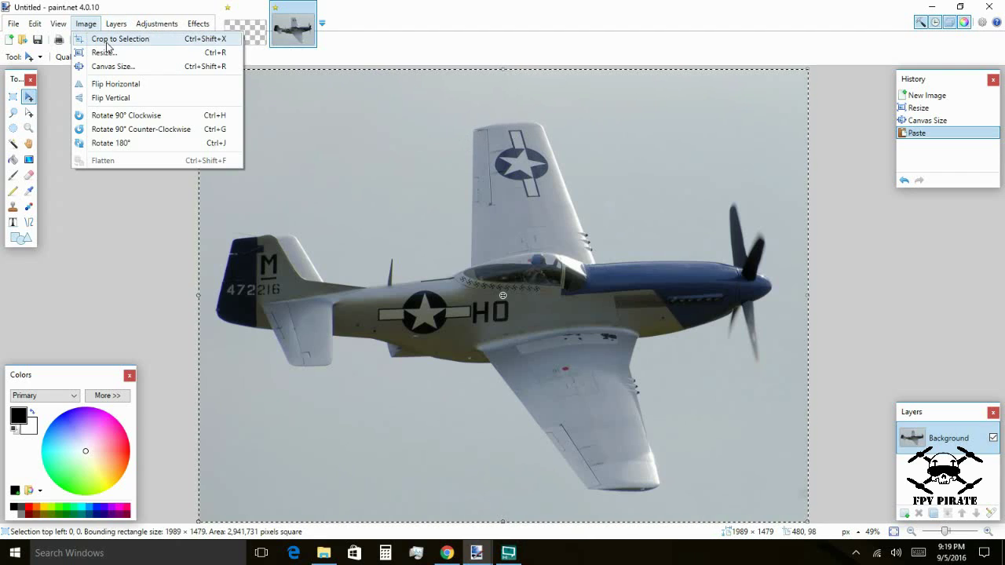
click(117, 52)
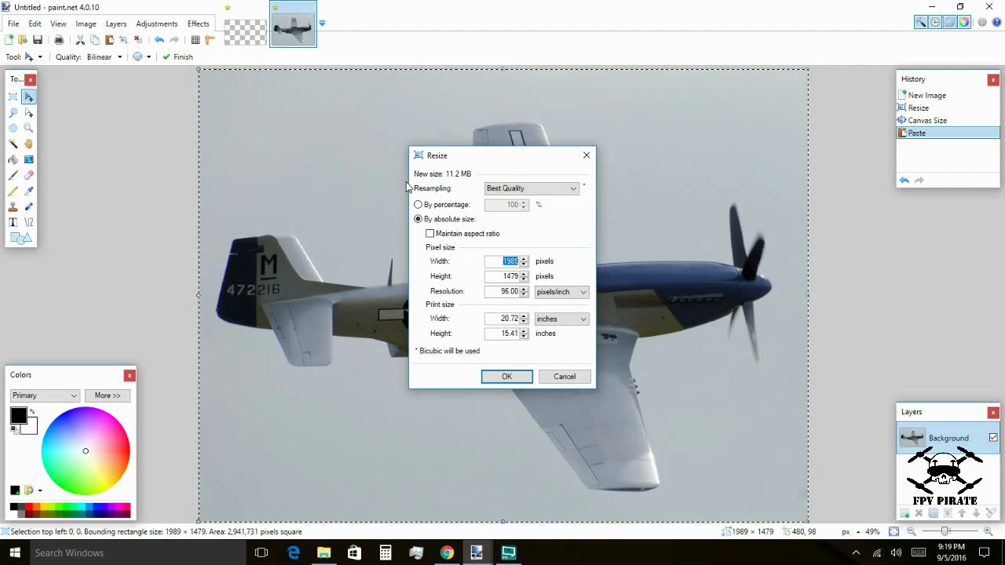
click(423, 205)
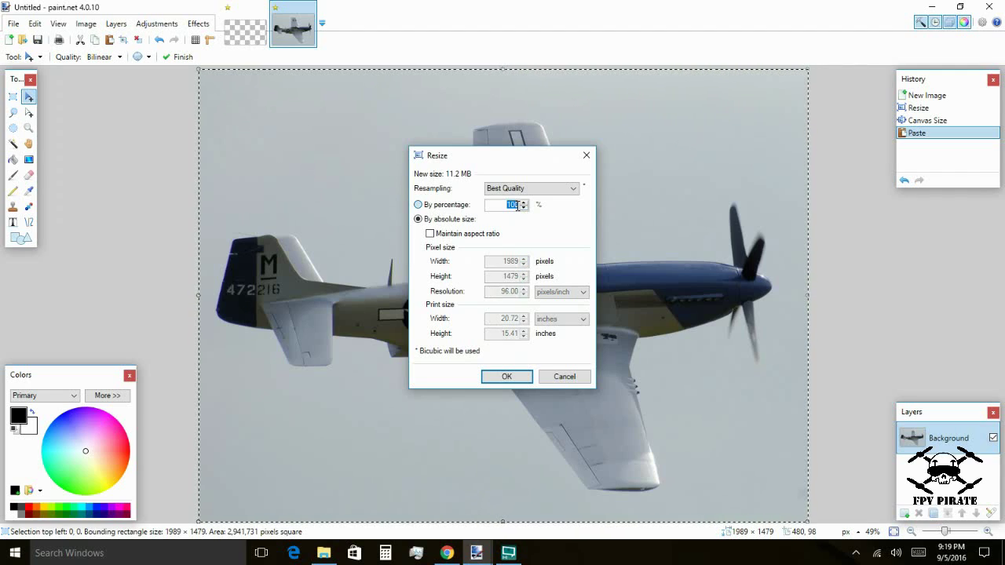
text(50)
key(Return)
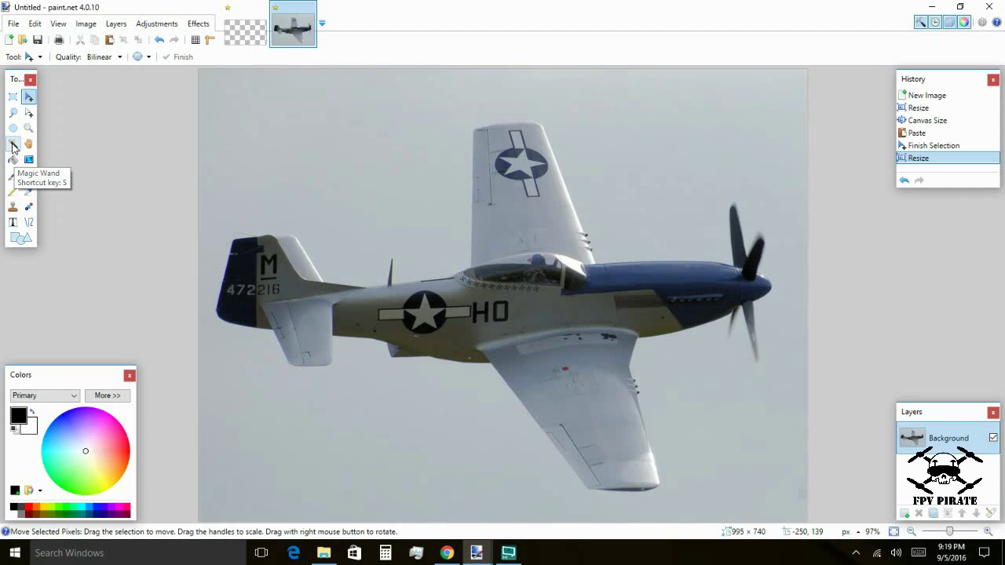
Step: Select the sky to the right of the upper wing with the Magic Wand and adjust the tolerance to 17%
click(12, 145)
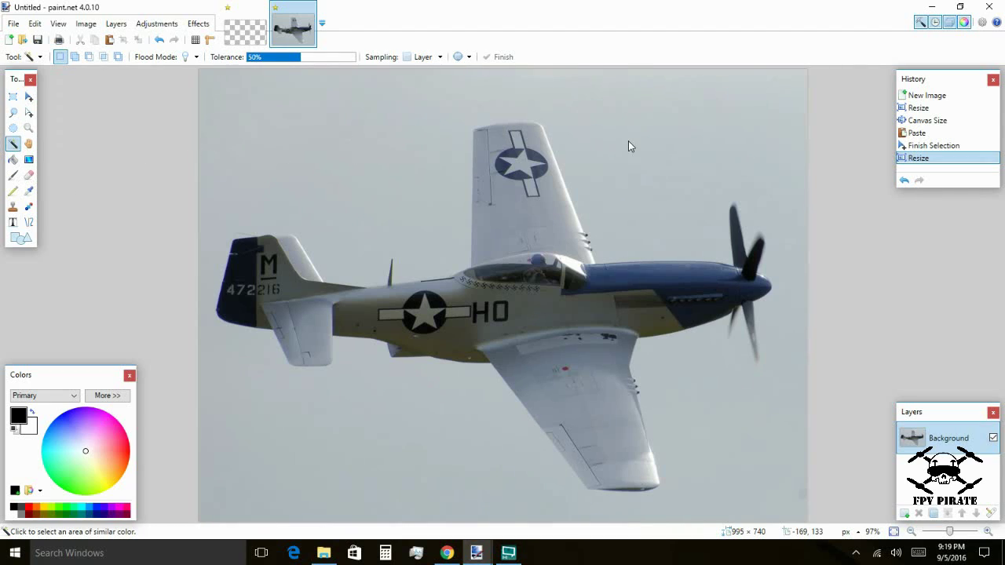
click(671, 138)
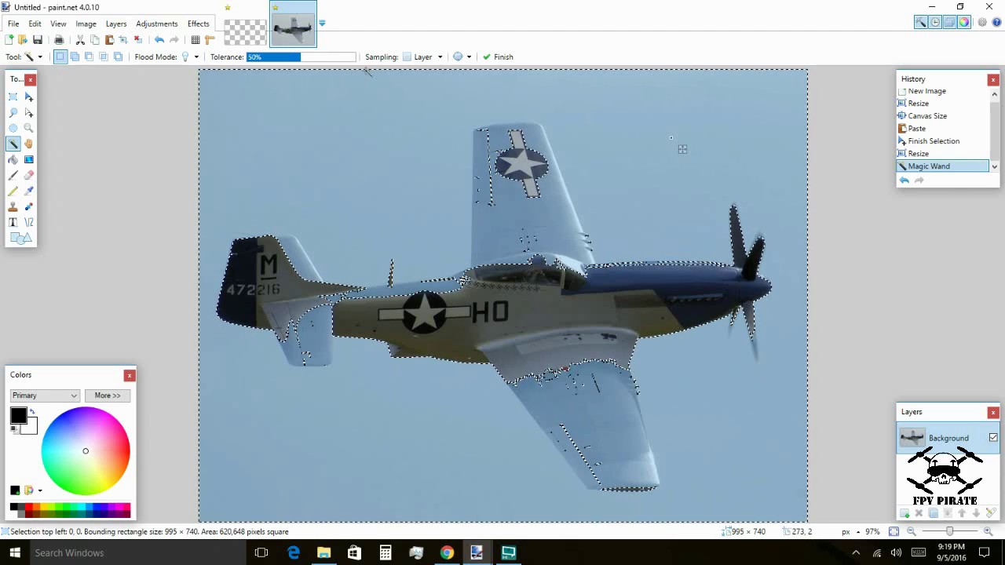
mouse_move(259, 59)
mouse_down()
mouse_move(303, 61)
mouse_move(264, 63)
mouse_up()
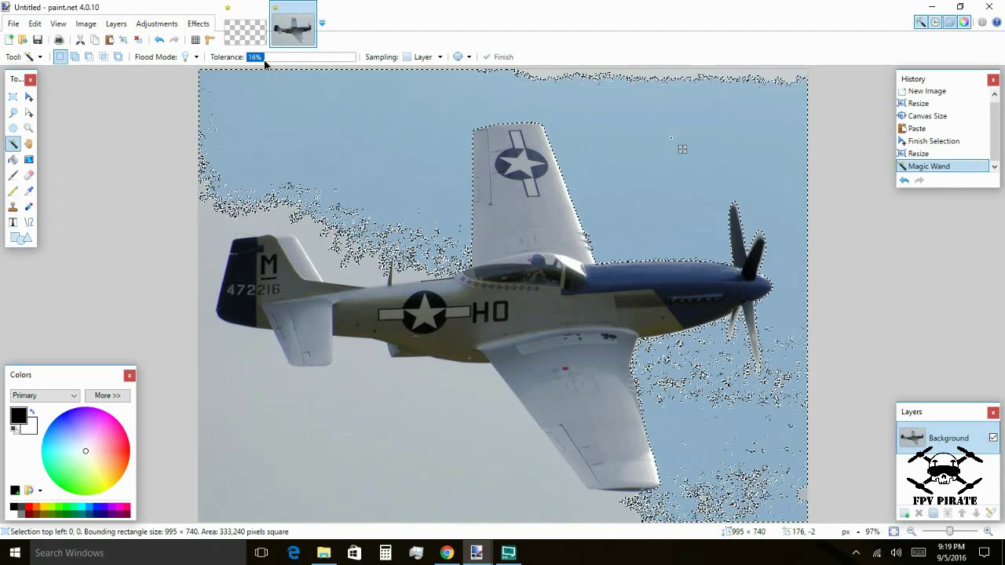
drag(264, 60, 274, 64)
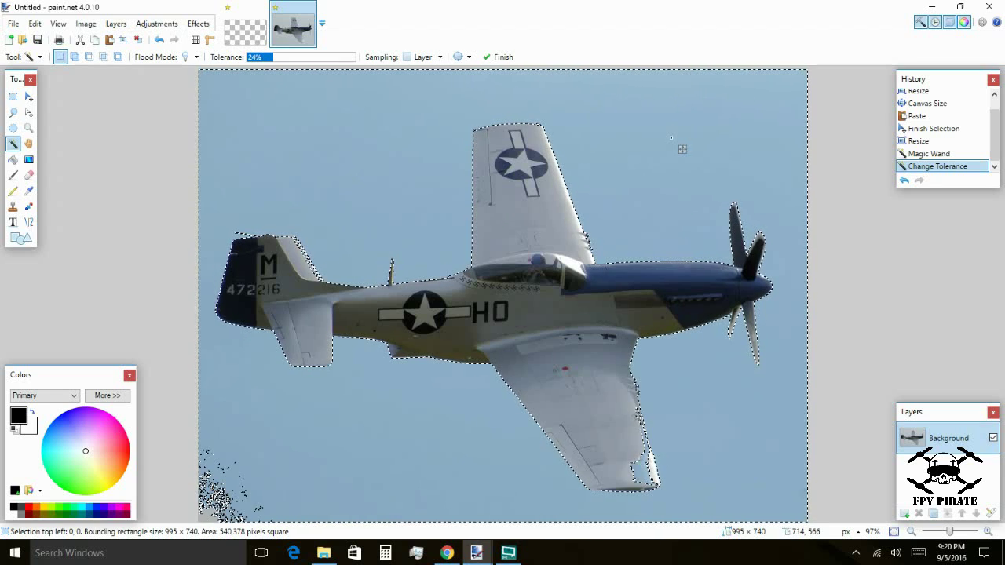
drag(268, 62, 270, 62)
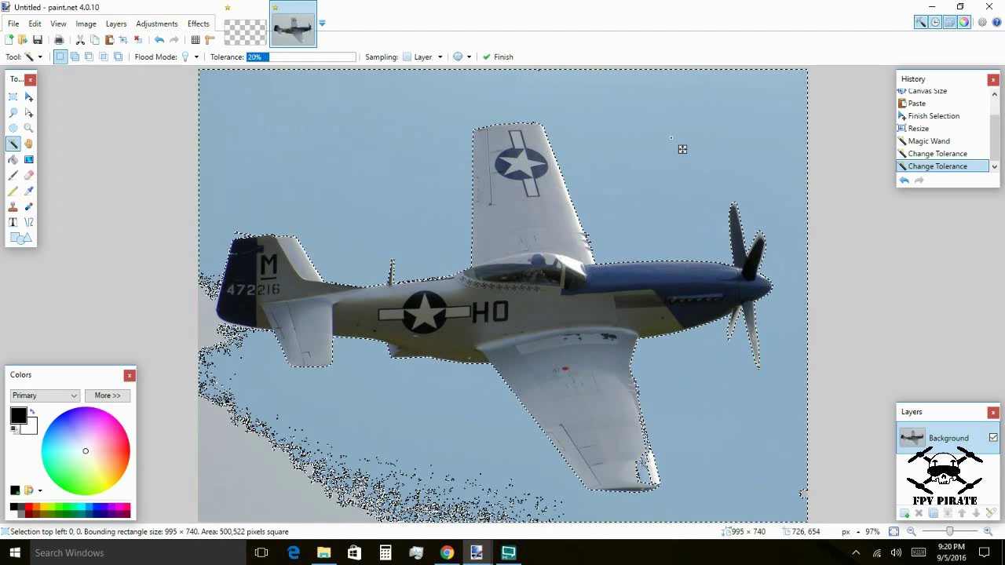
drag(266, 63, 263, 63)
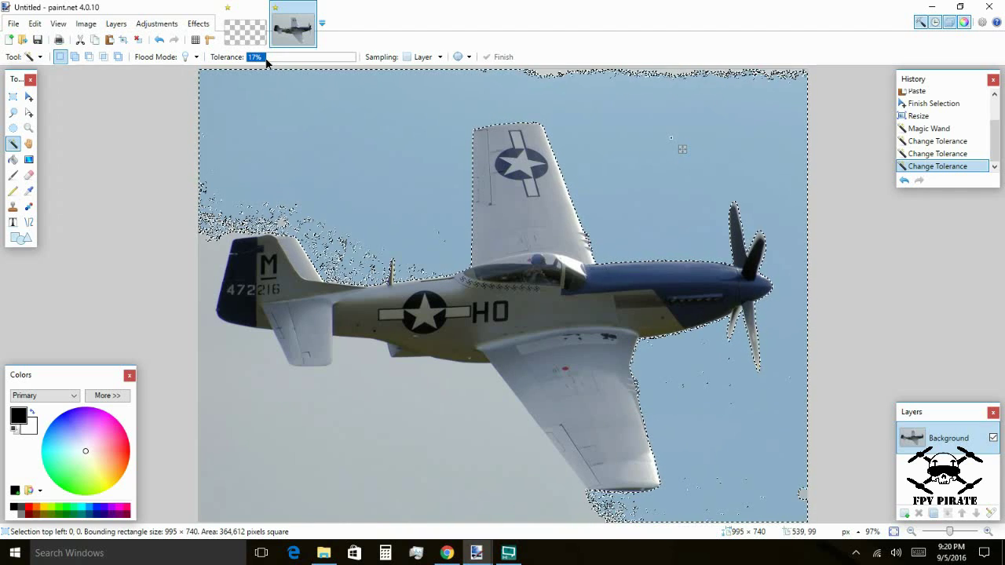
Step: Erase the selected sky at 17% tolerance, along with the remaining gray sky below the tail and fuselage
drag(266, 63, 265, 63)
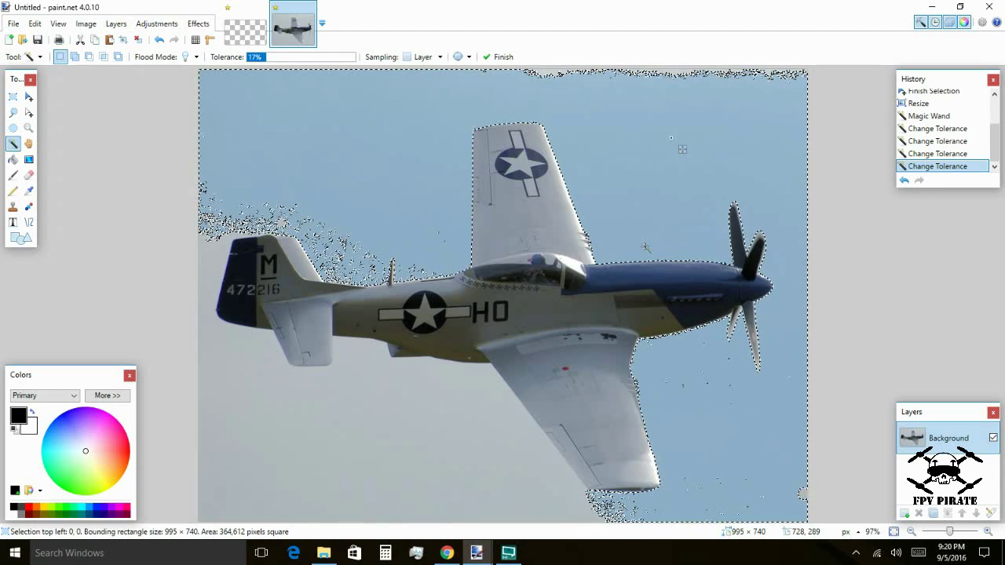
key(Return)
key(Delete)
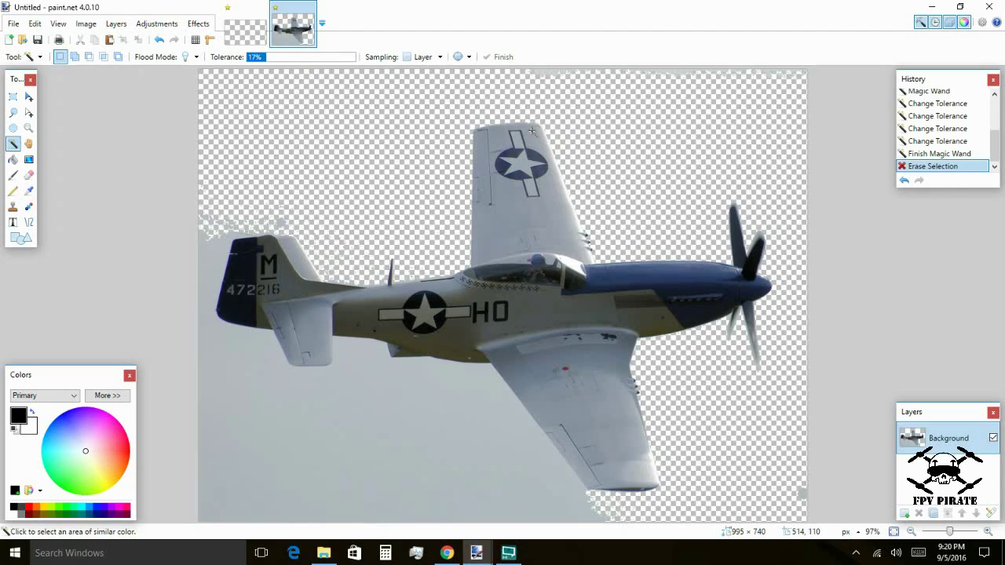
click(328, 433)
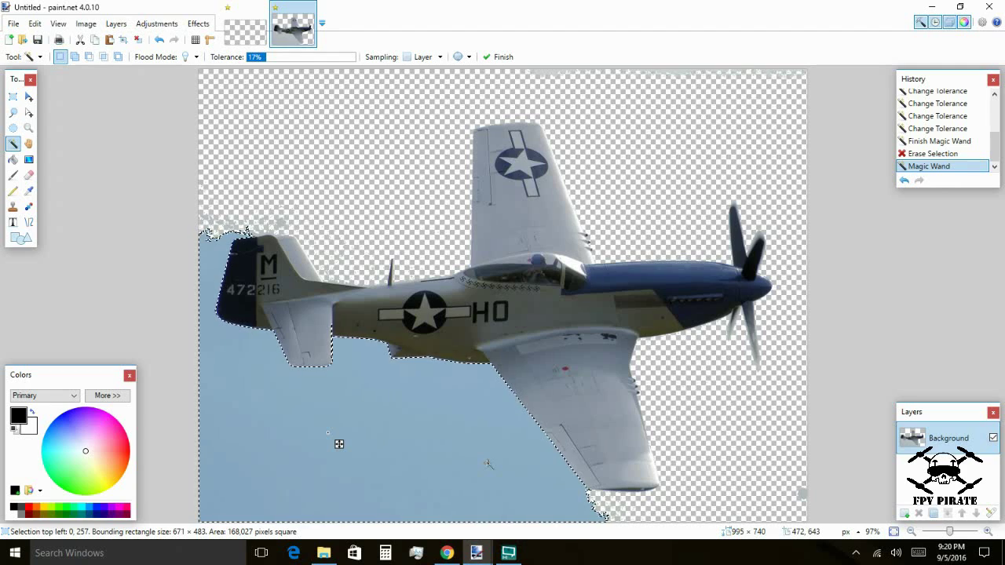
key(Delete)
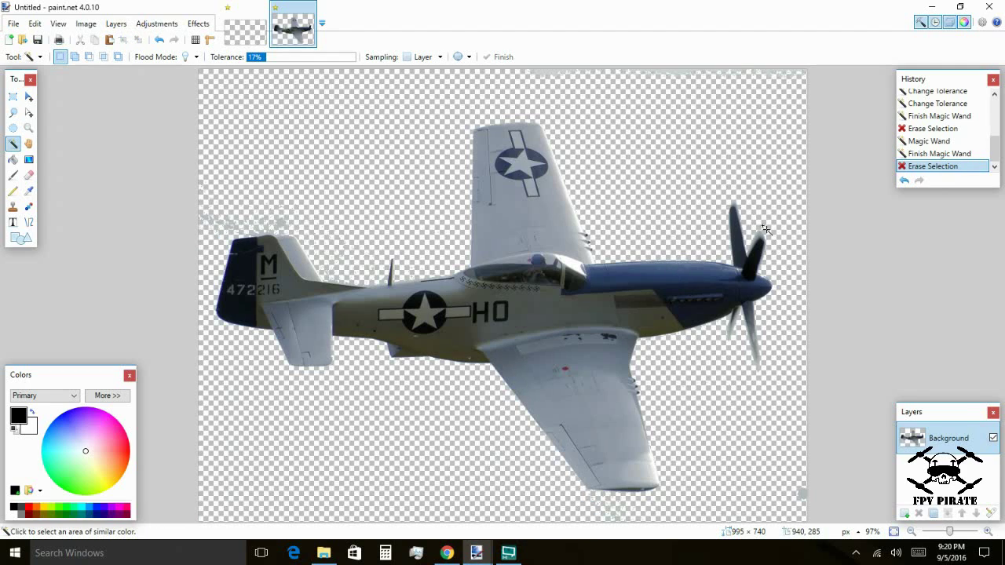
Step: Try to erase the pale halo around the upper propeller blades with a 43% Magic Wand tolerance, and undo the erase
scroll(765, 230, up, 4)
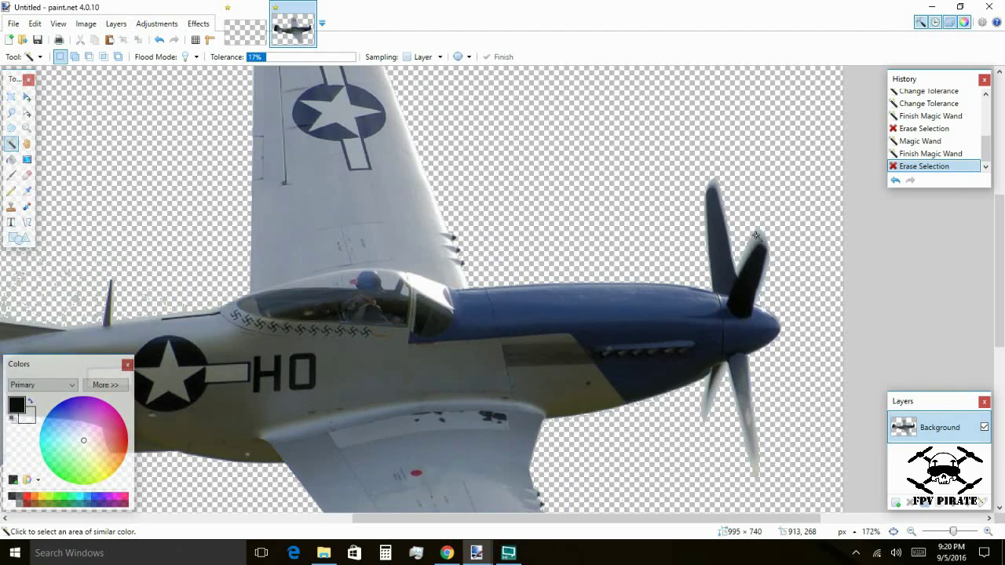
click(756, 236)
drag(250, 61, 280, 61)
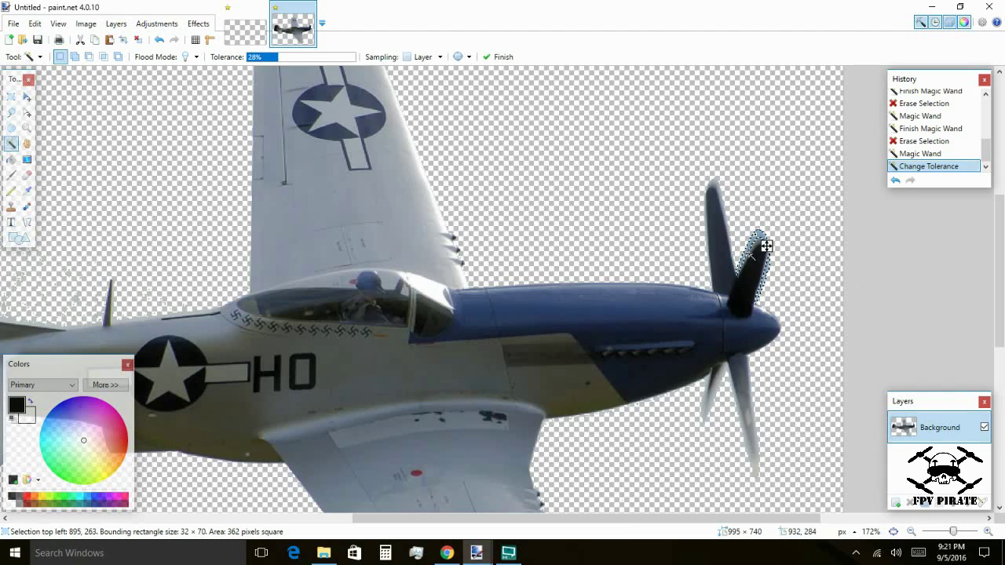
drag(279, 61, 295, 61)
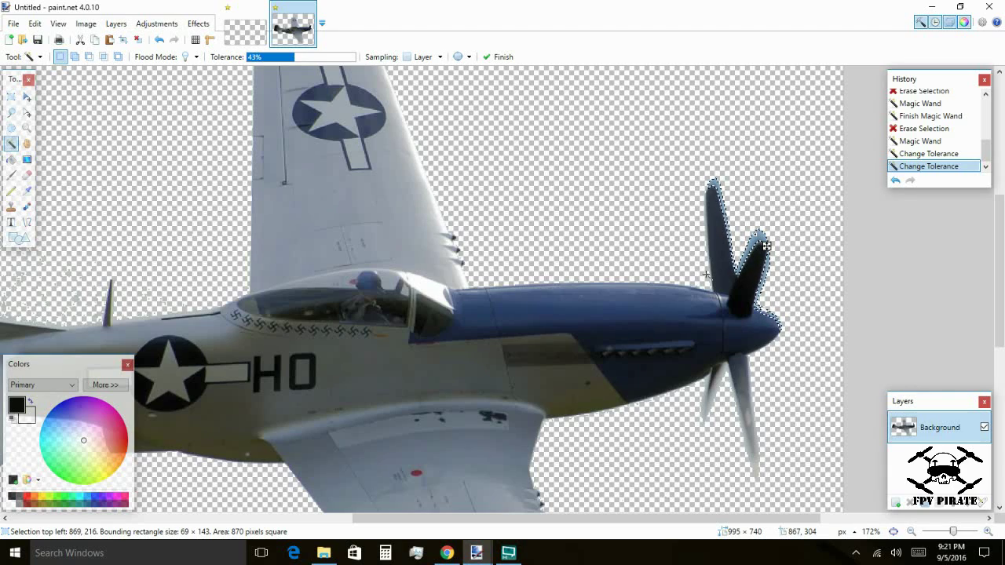
key(Delete)
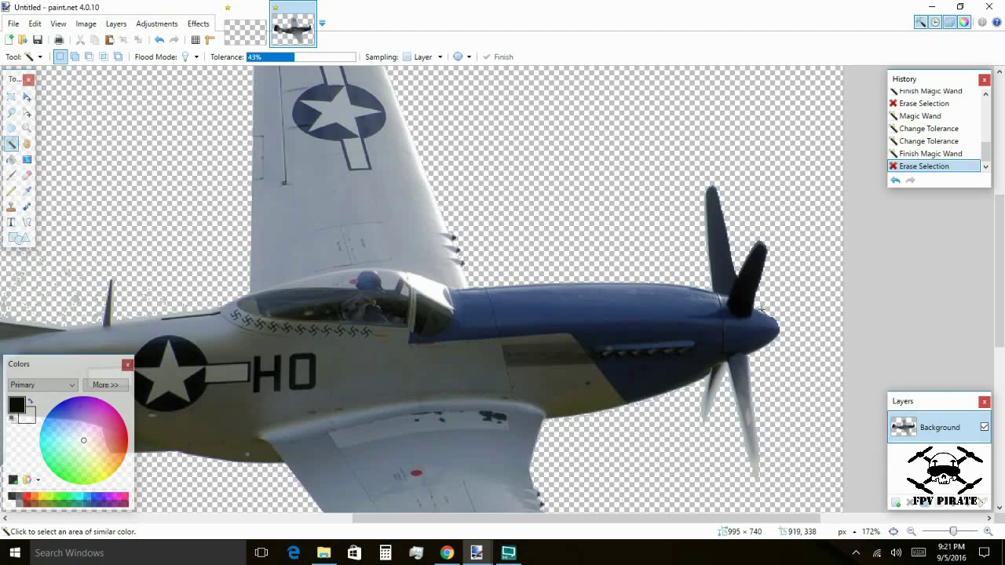
key(ctrl+z)
click(291, 58)
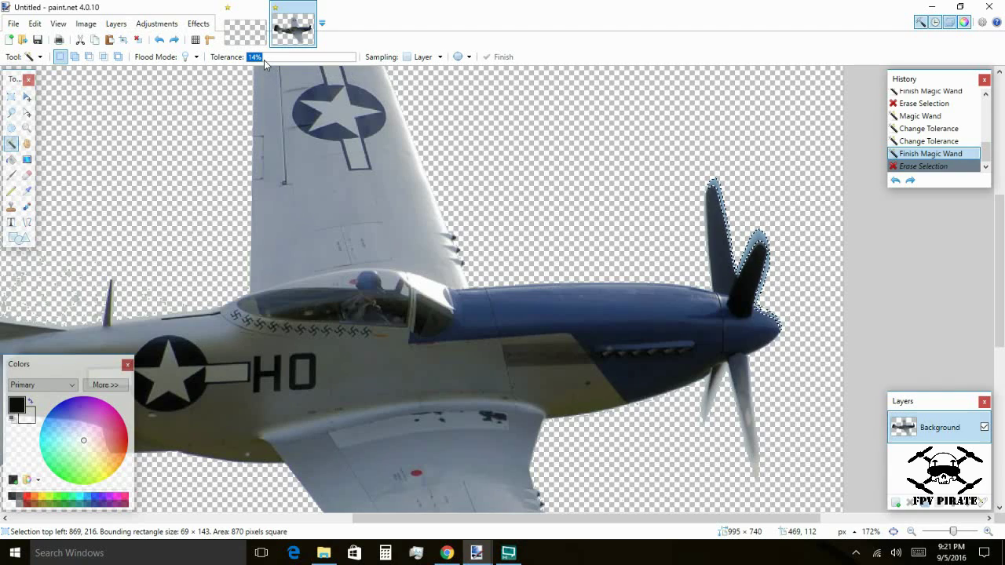
click(255, 58)
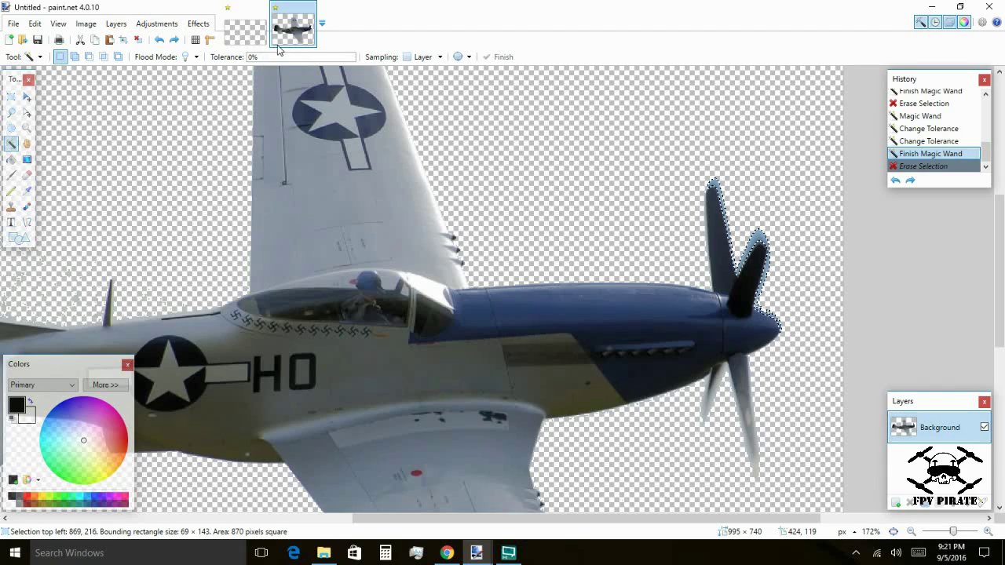
drag(322, 57, 260, 61)
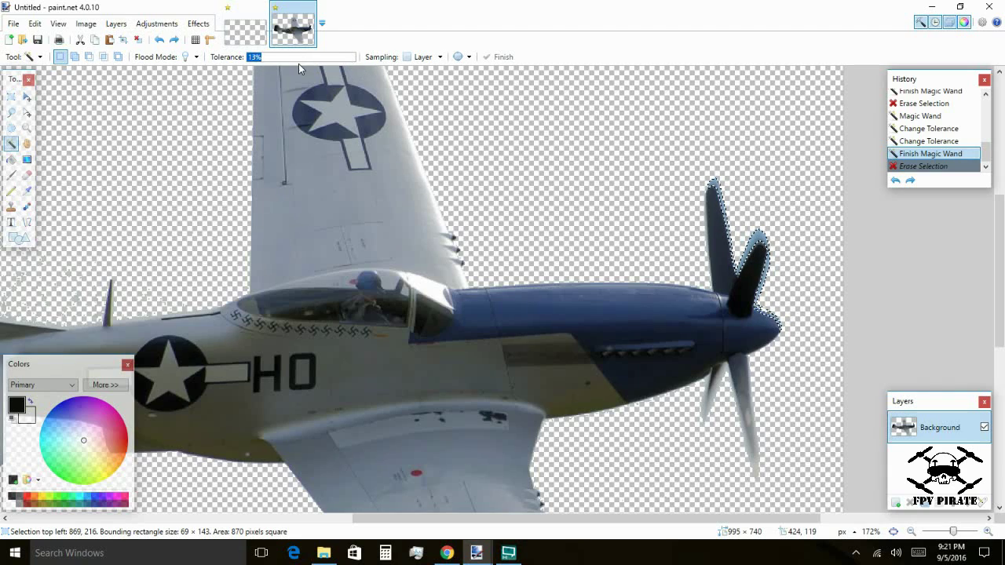
click(628, 206)
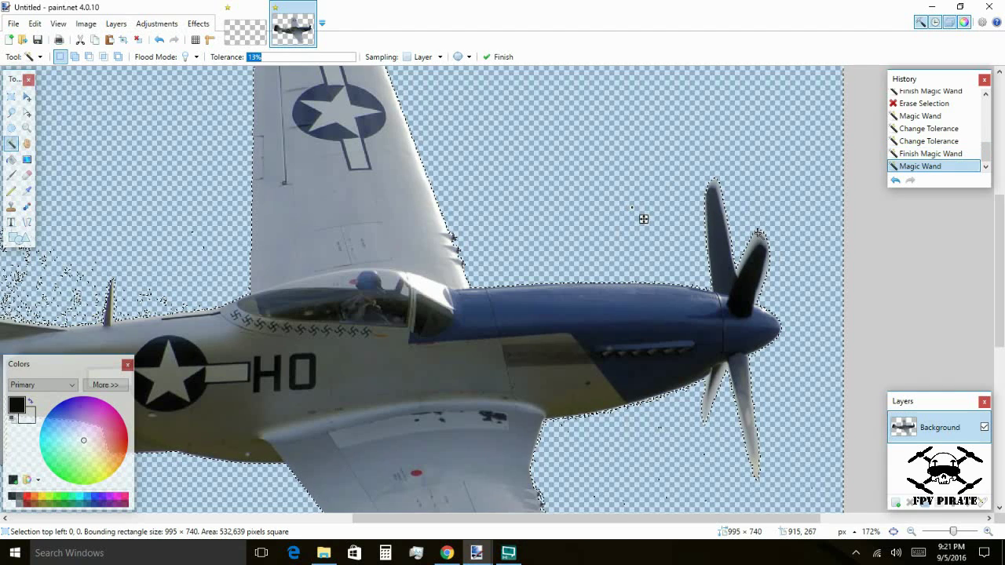
Step: Select the pale halo around the short black propeller blade with the Magic Wand at 28% tolerance and erase it
click(757, 234)
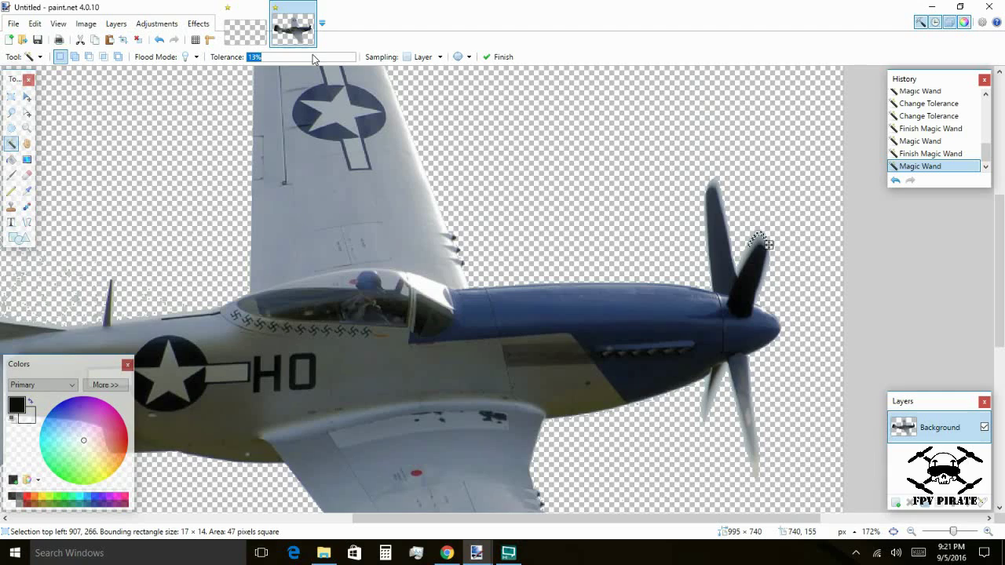
click(267, 58)
drag(272, 60, 278, 60)
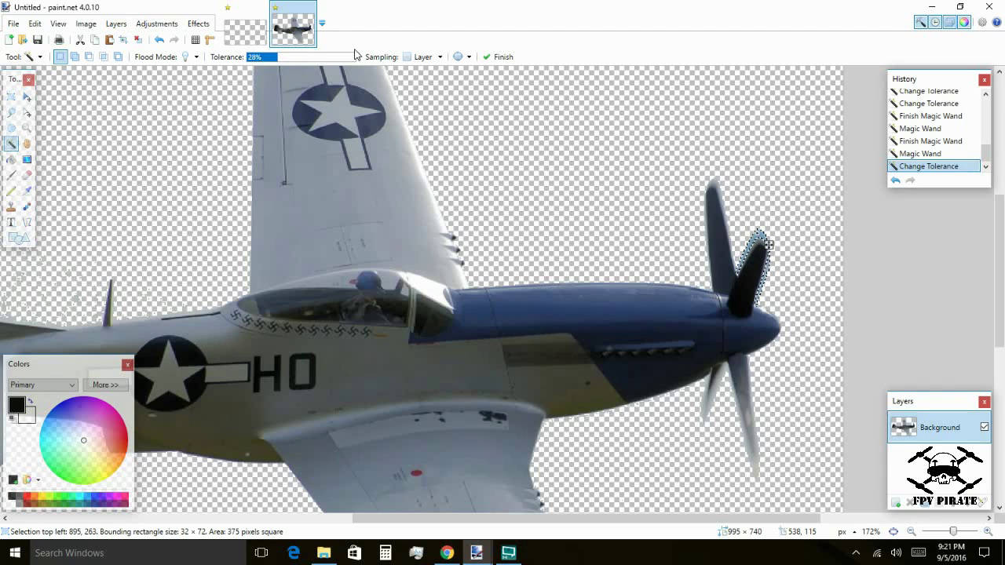
key(Return)
key(Delete)
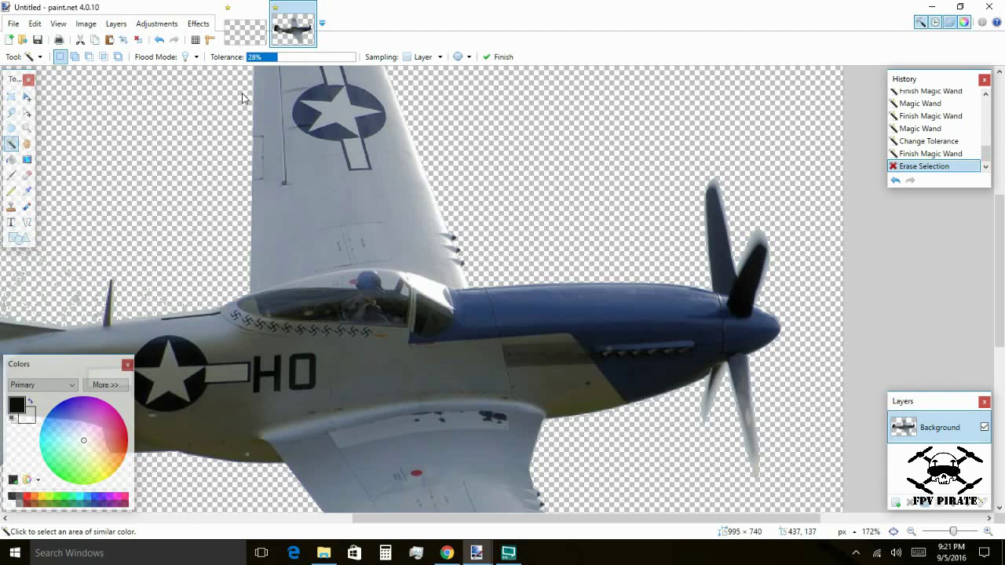
Step: Erase the remaining light gray fringe along the black blade's tip and inner edge at 28% tolerance
scroll(768, 229, up, 3)
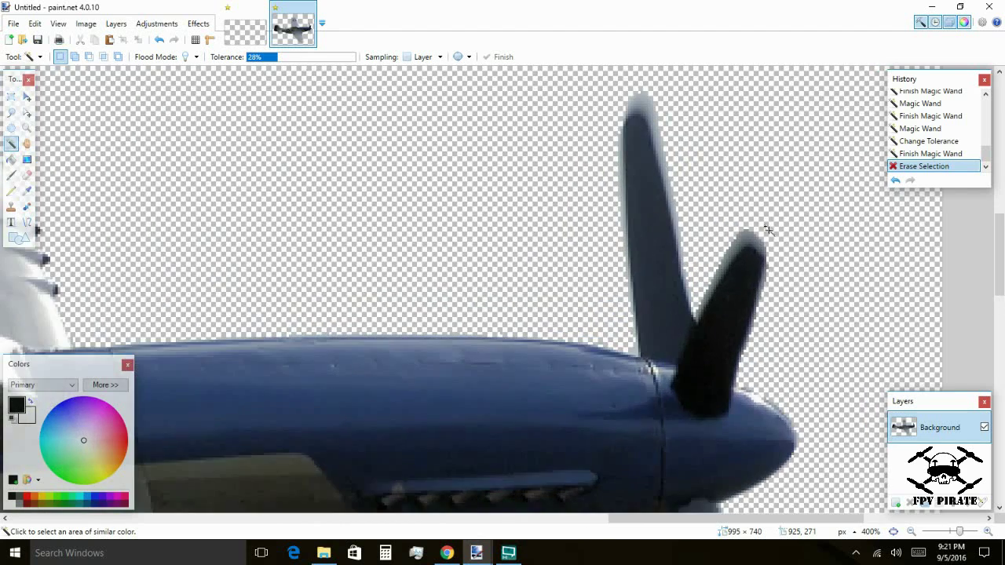
scroll(767, 229, up, 3)
click(727, 254)
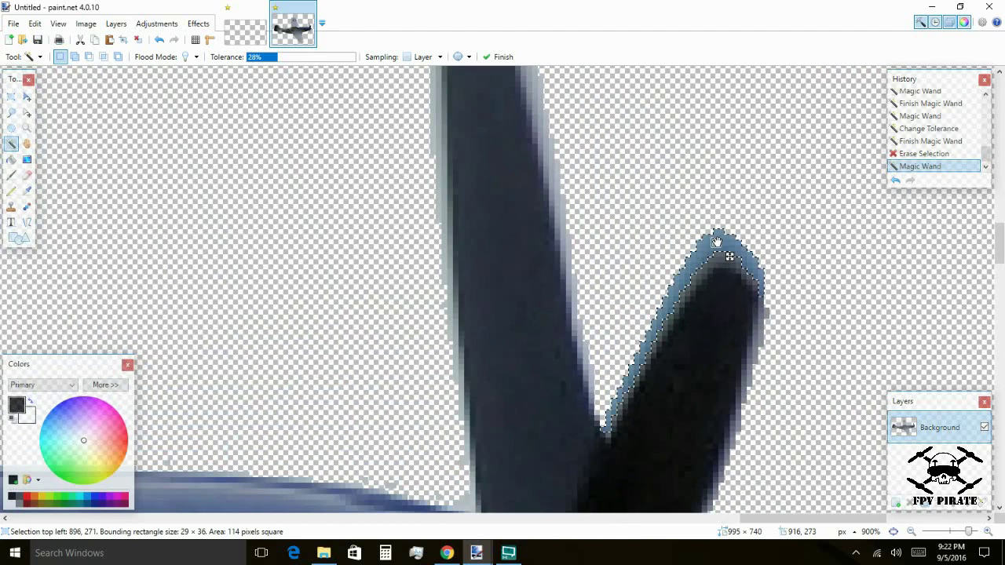
key(Return)
key(Delete)
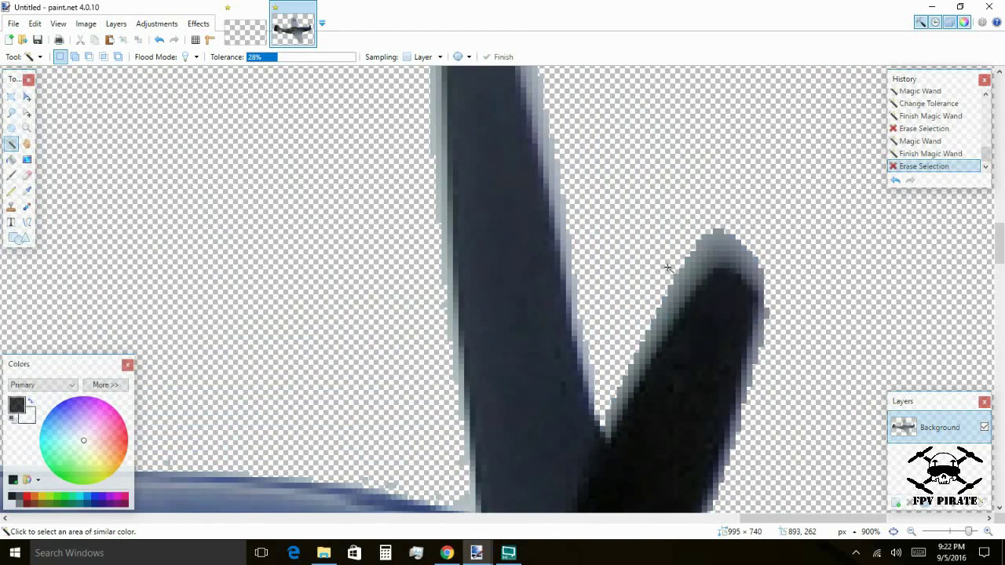
Step: Raise the Magic Wand tolerance to 44% and erase the leftover fringe at the black blade's tip and outer edge
click(718, 256)
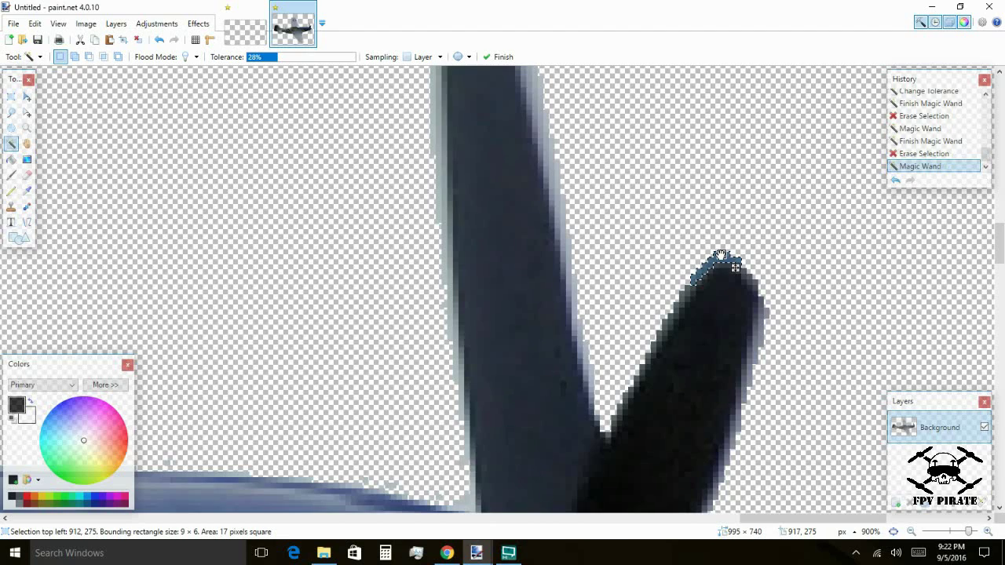
click(283, 62)
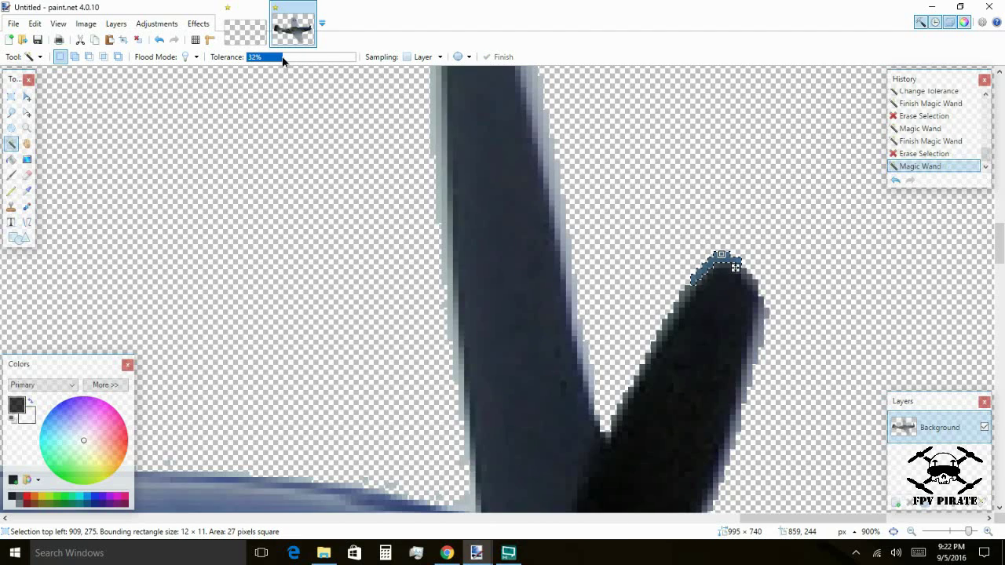
drag(285, 59, 297, 58)
key(Delete)
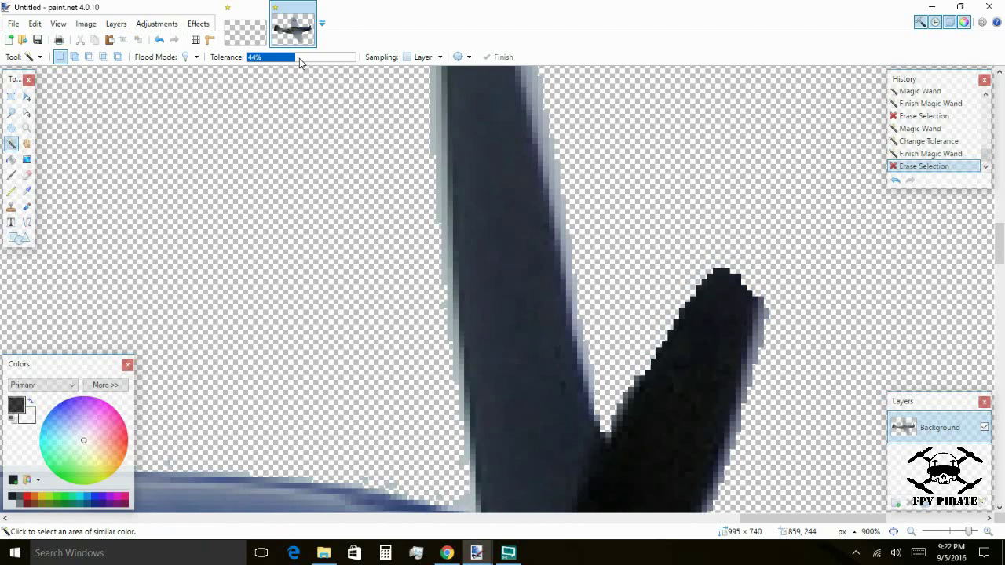
click(763, 367)
key(Delete)
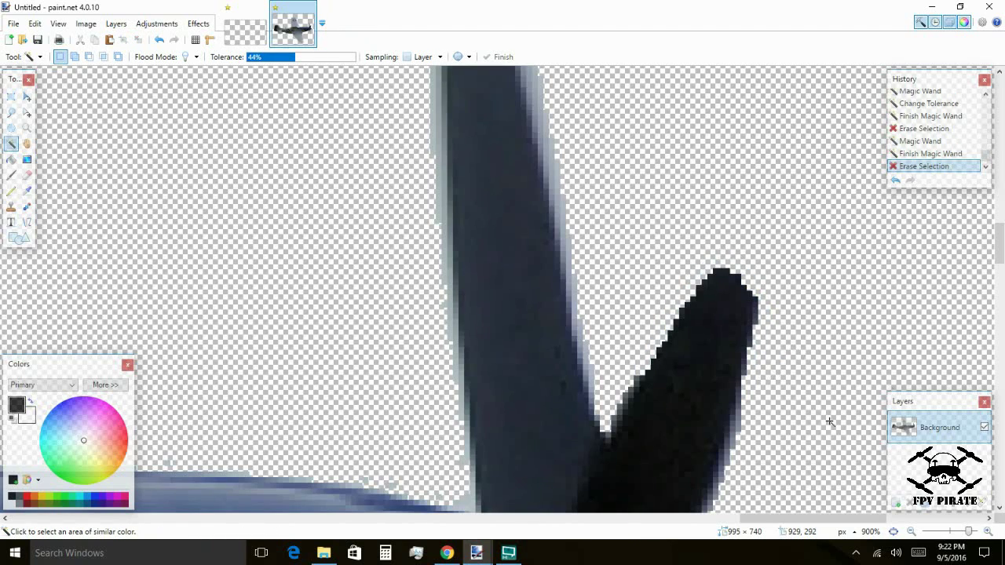
Step: Try to erase the fringe at the black blade's lower outer edge and along both sides of the taller blade at 44% tolerance
click(729, 455)
key(Delete)
scroll(701, 204, down, 3)
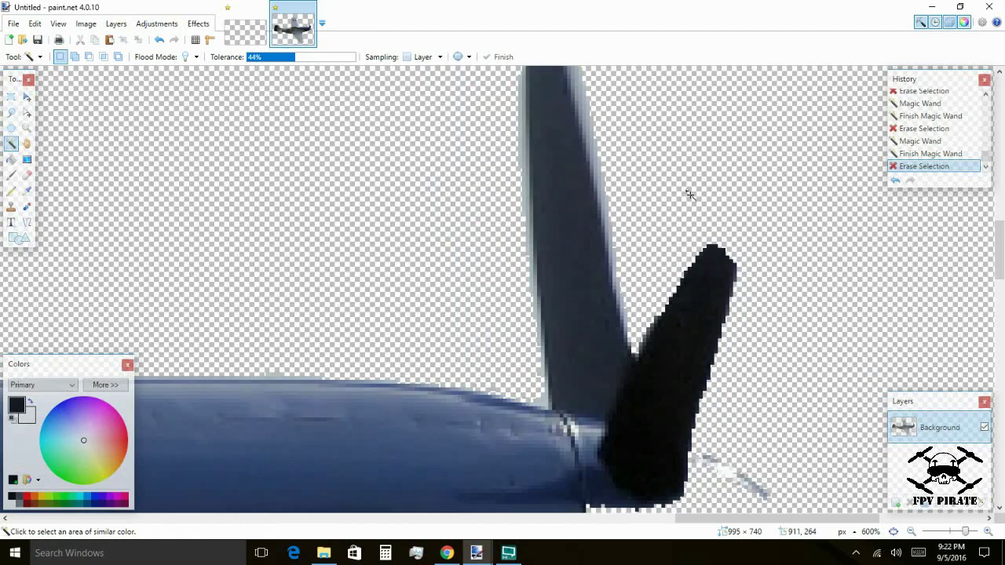
click(581, 79)
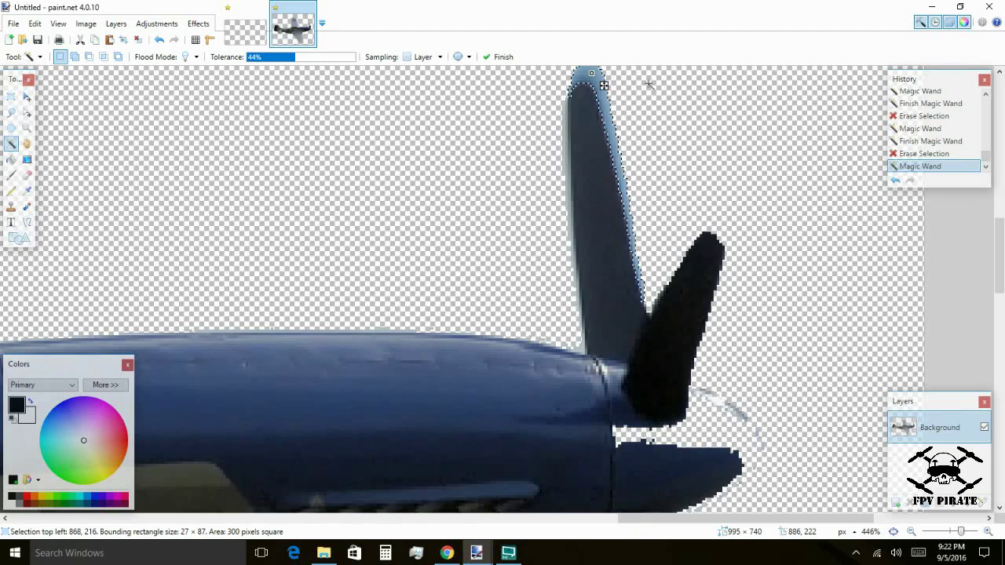
key(Delete)
click(562, 118)
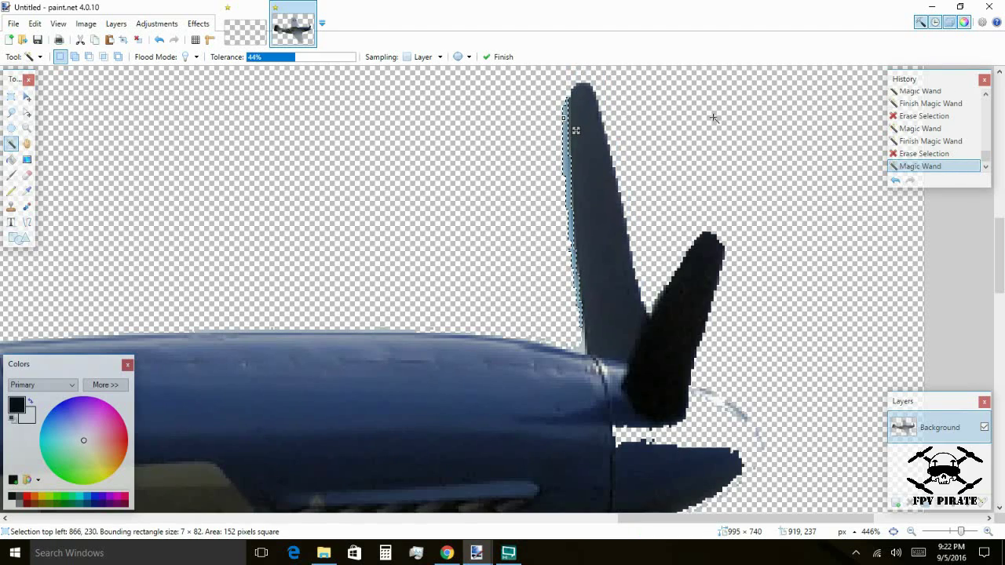
key(Delete)
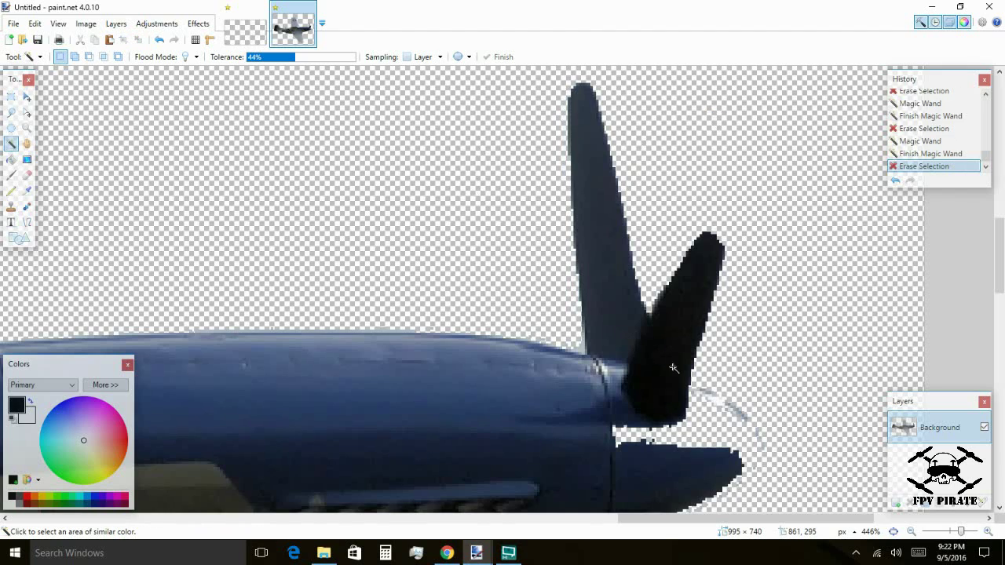
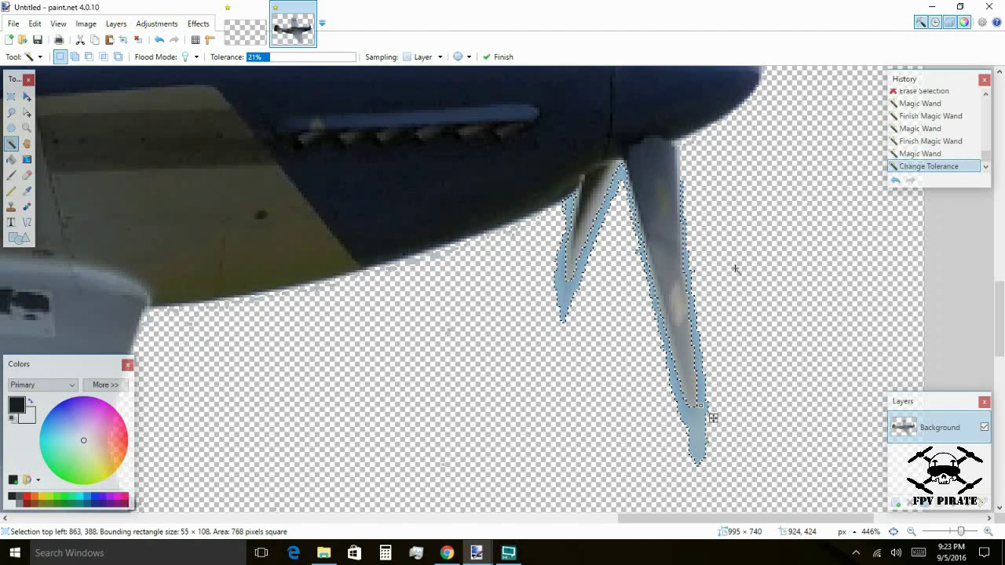
Step: Erase the selected halo around the two lower propeller blades
scroll(746, 251, up, 2)
key(Delete)
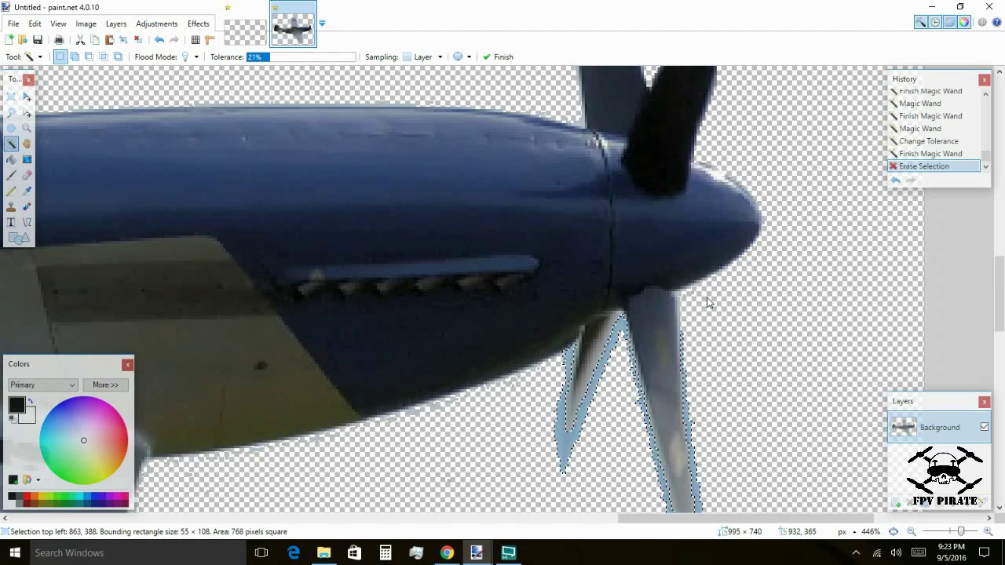
Step: Erase the pale halo around the tip and both edges of the tall upper propeller blade, raising the tolerance to 43%
scroll(619, 149, up, 3)
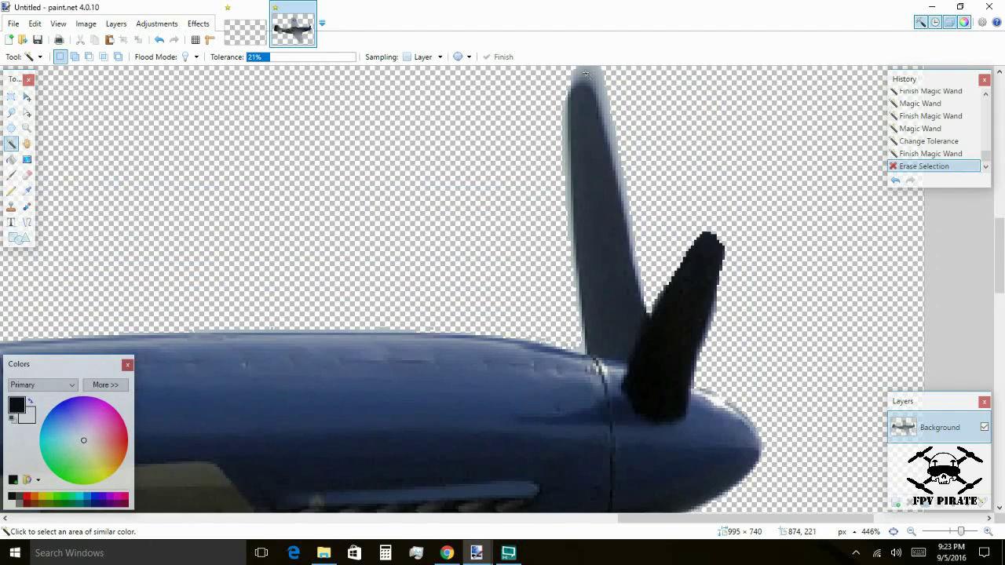
click(587, 75)
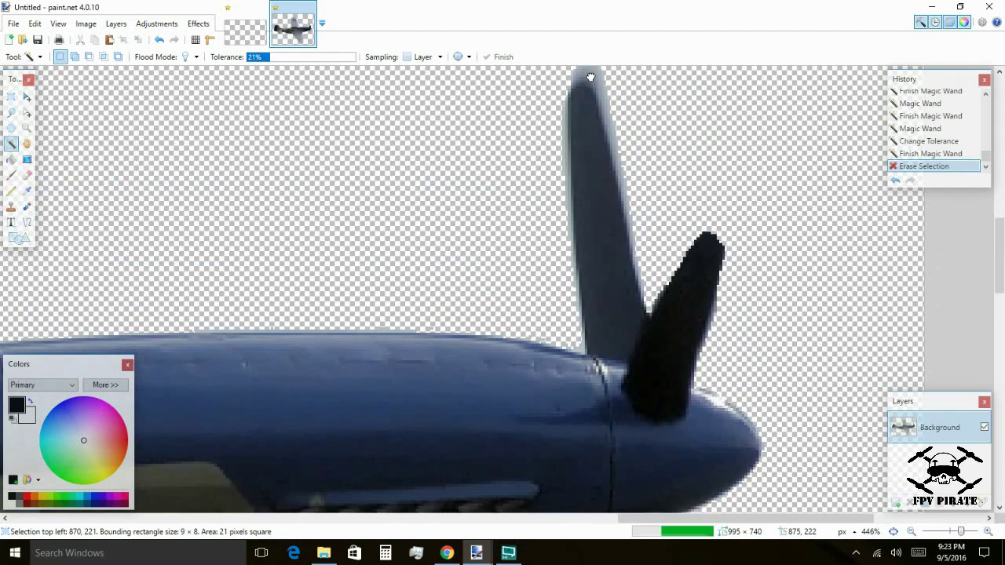
key(Delete)
click(619, 108)
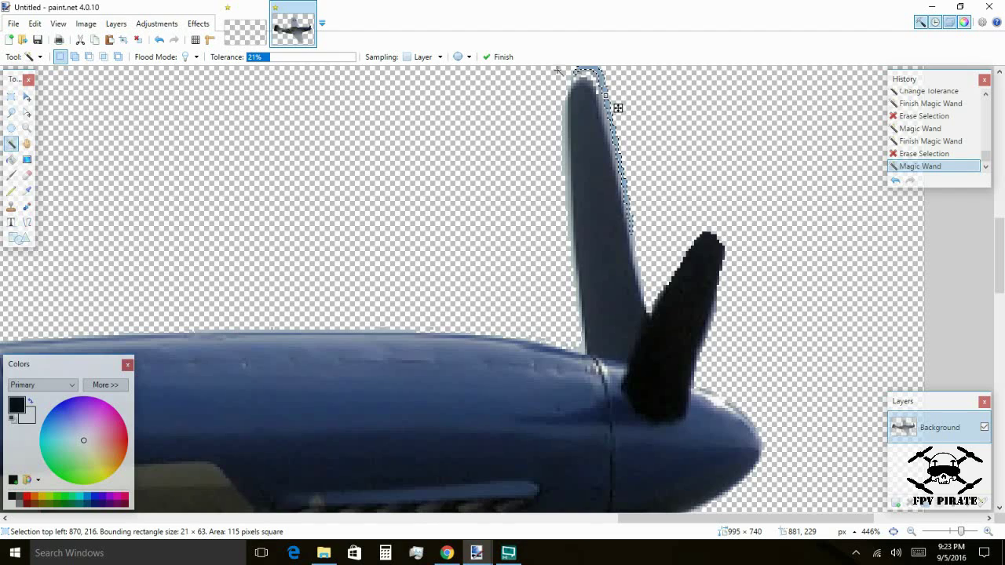
click(294, 61)
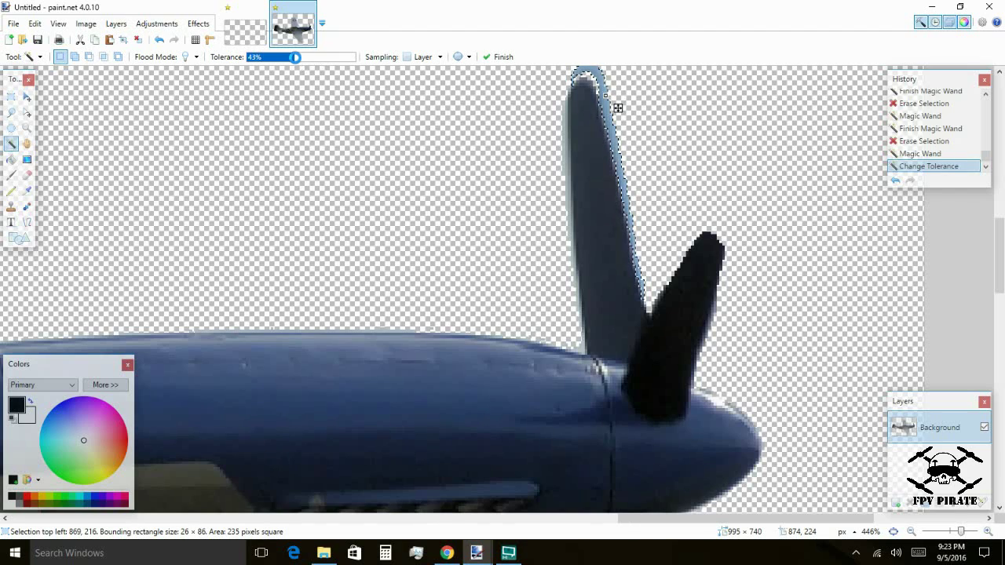
key(Delete)
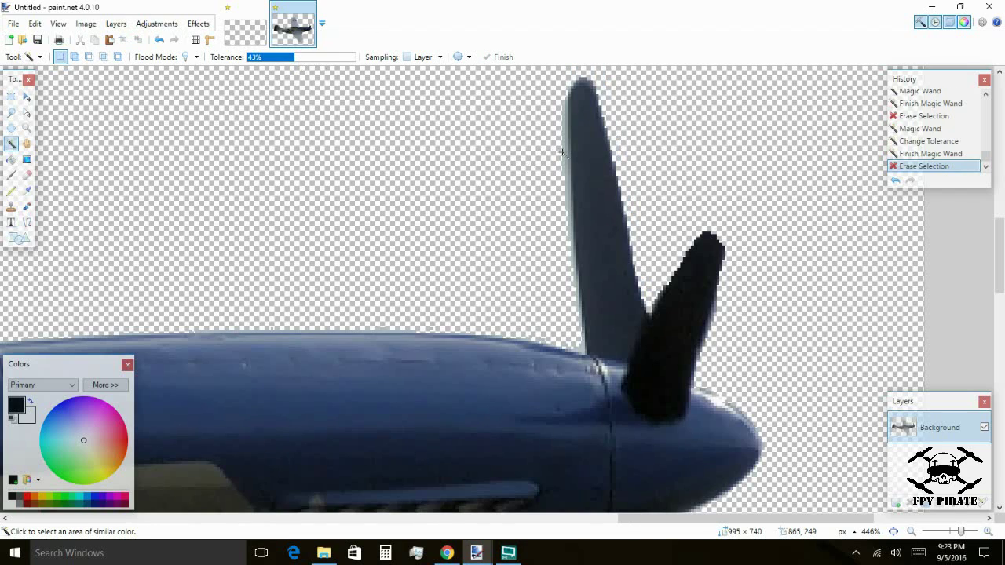
click(562, 152)
key(Delete)
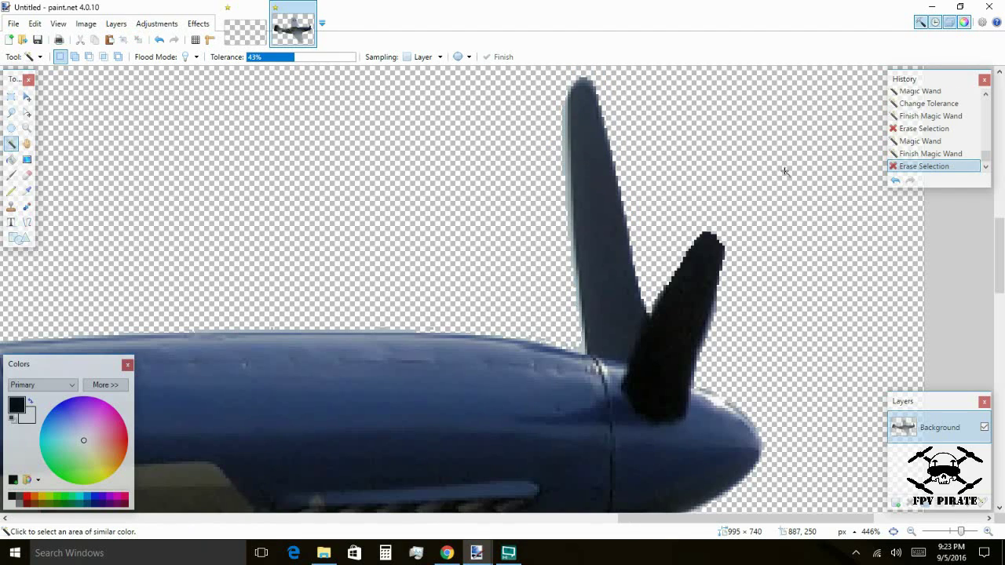
scroll(785, 171, down, 5)
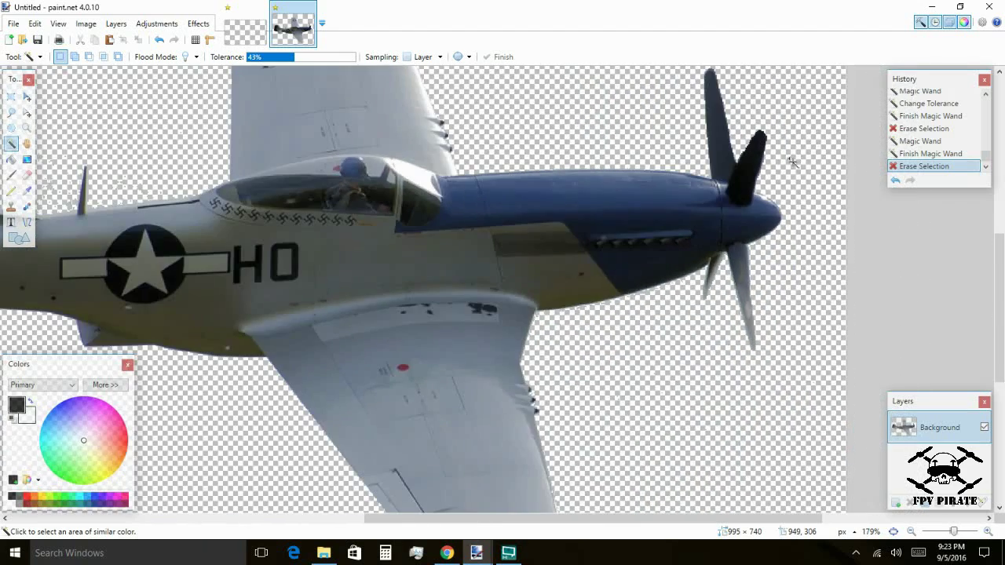
Step: Lower the Magic Wand tolerance to 12% and erase the sky residue along the top edge of the tail fin
scroll(792, 161, down, 2)
scroll(171, 162, up, 2)
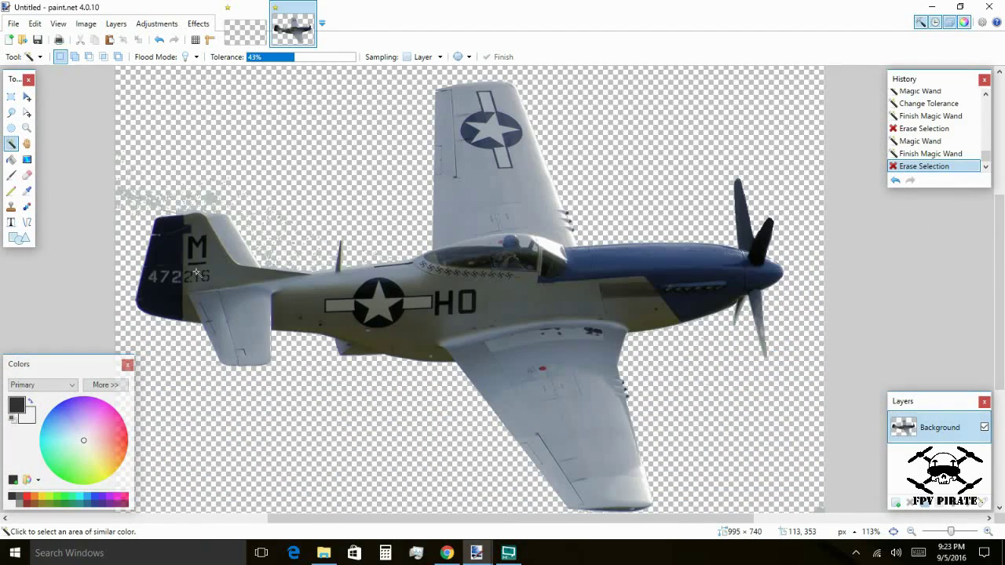
scroll(170, 206, up, 5)
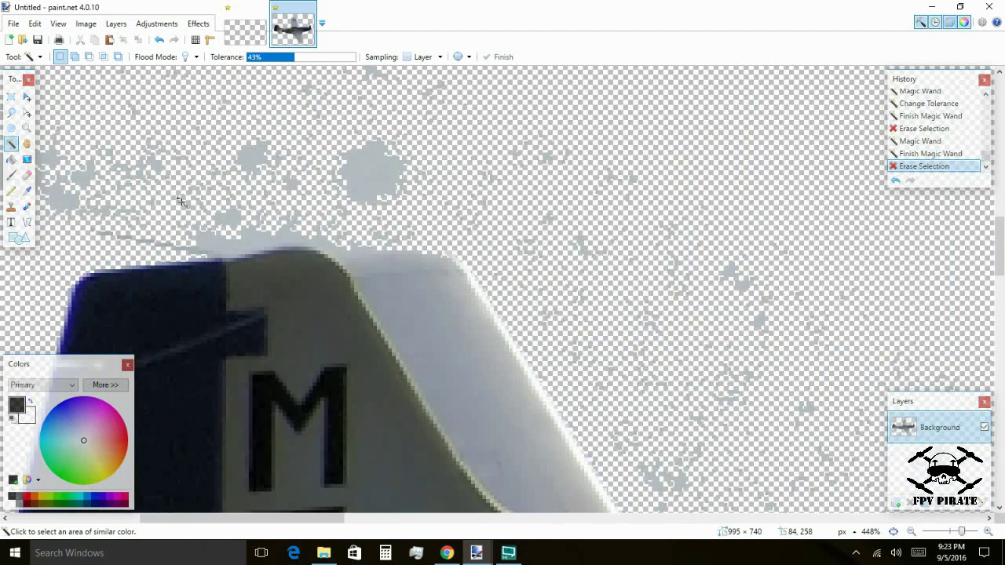
click(251, 240)
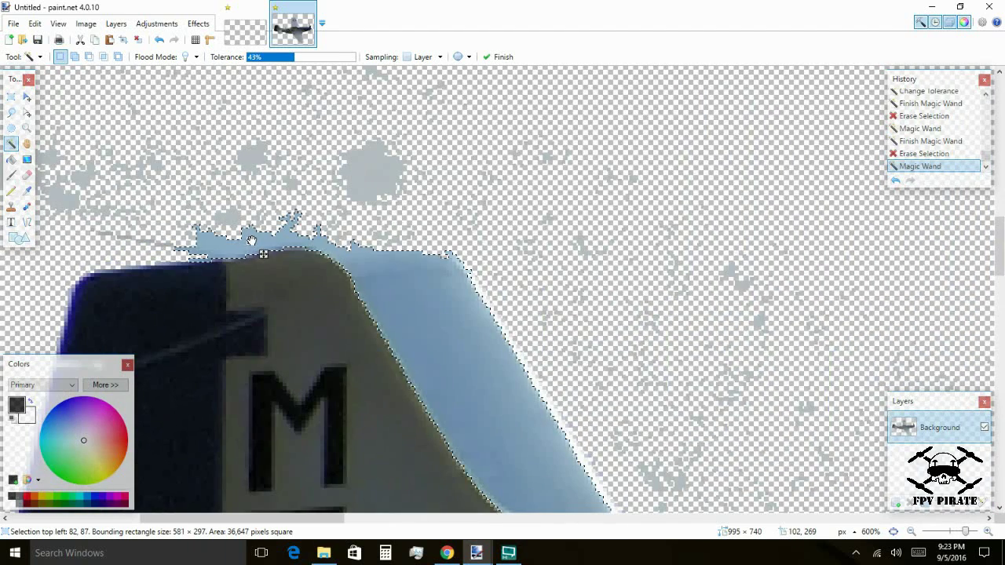
scroll(594, 178, down, 4)
scroll(264, 178, up, 4)
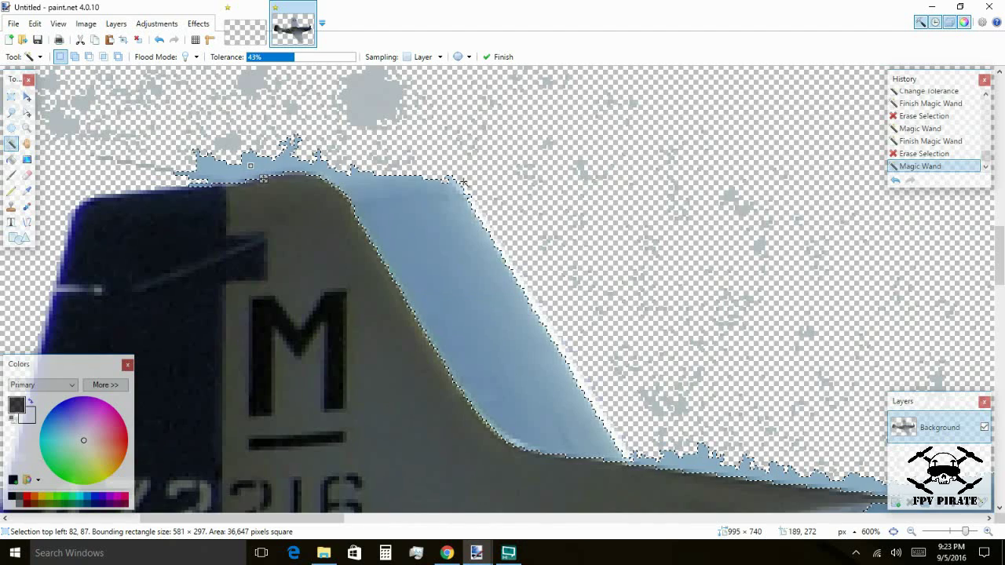
click(265, 58)
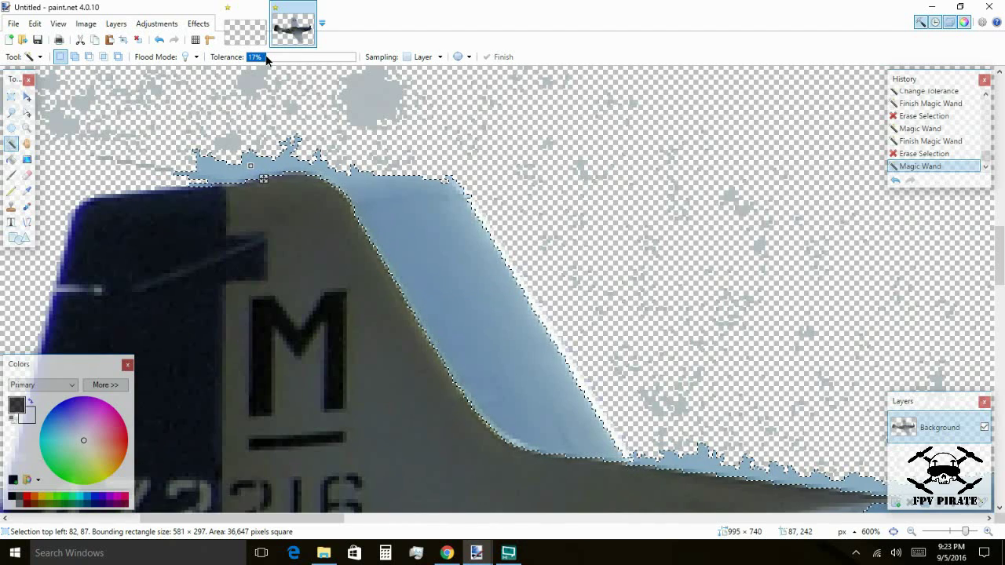
drag(265, 59, 260, 57)
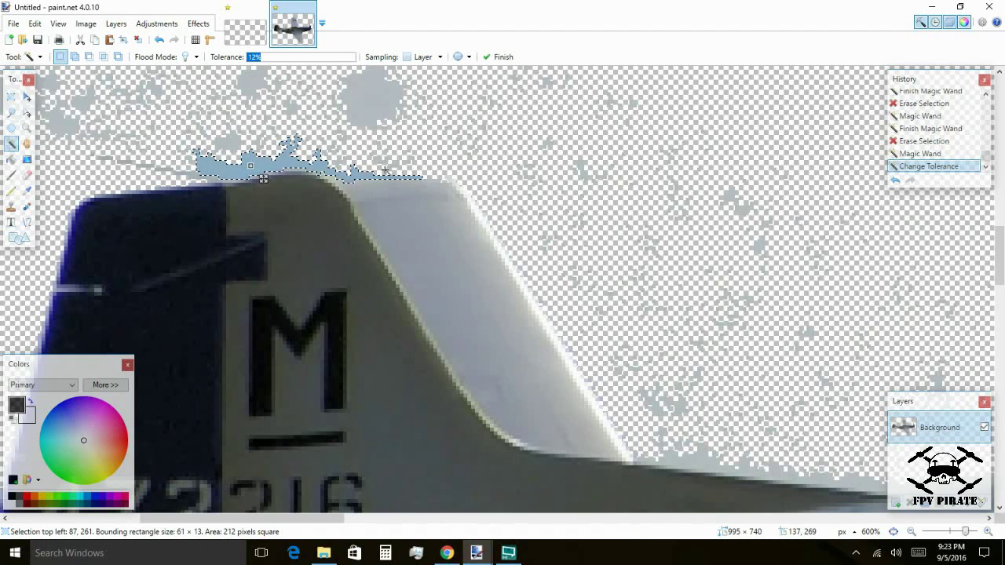
key(Delete)
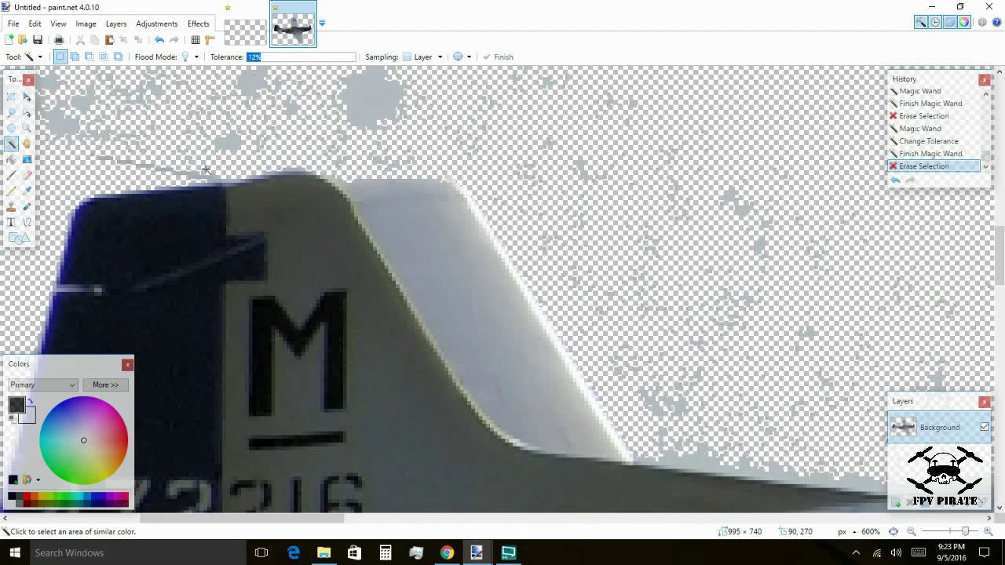
Step: Erase the large round sky blotch floating above the tail fin
click(196, 176)
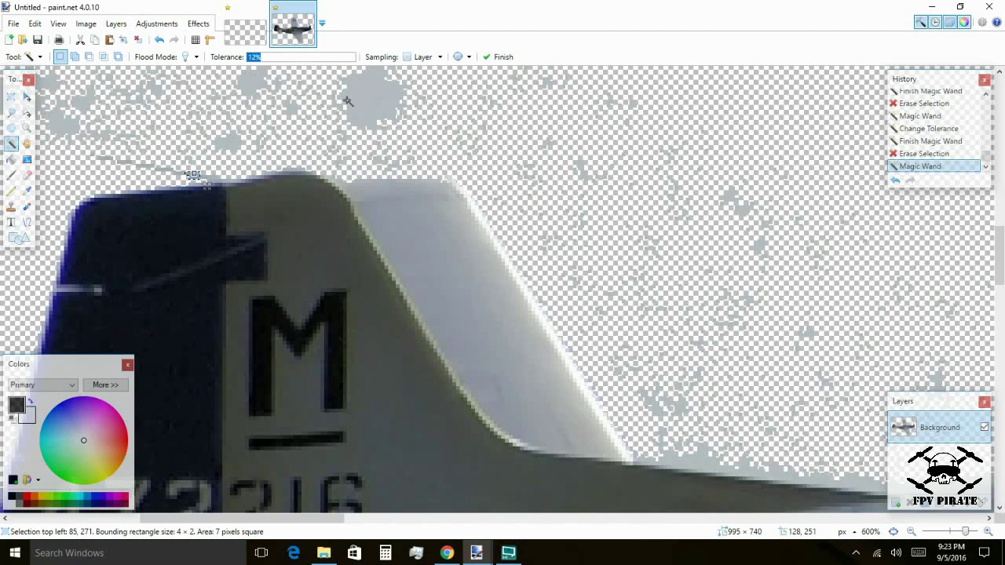
click(347, 100)
key(Delete)
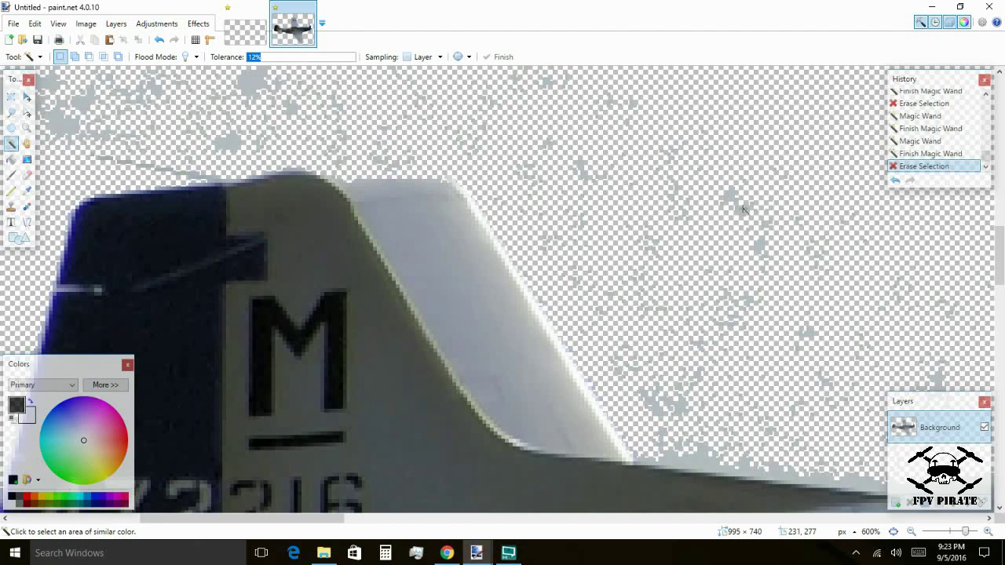
Step: Raise the Magic Wand tolerance to 17% and erase the sky residue along the fuselage spine on both sides of the antenna mast
scroll(710, 282, down, 2)
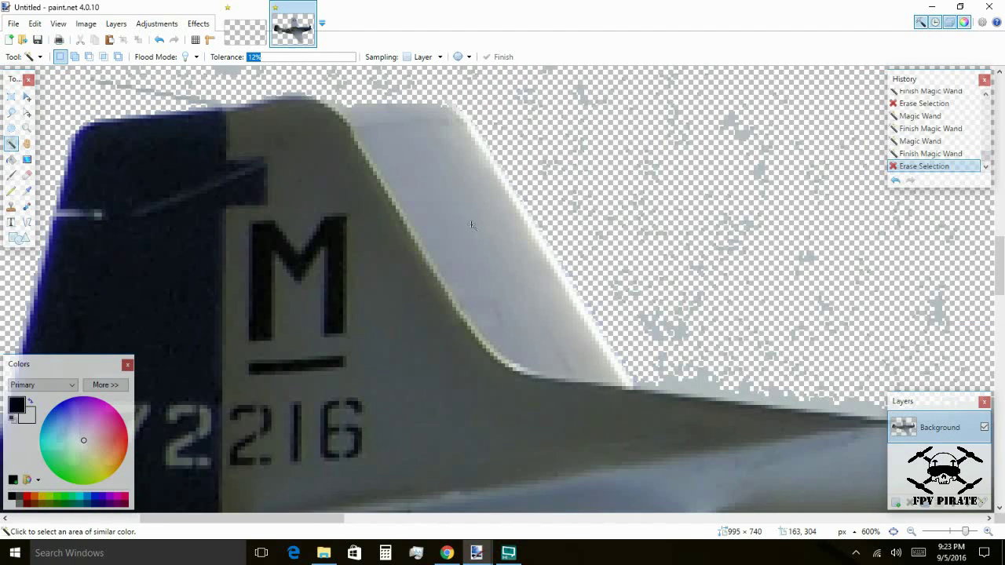
scroll(471, 225, down, 2)
click(815, 342)
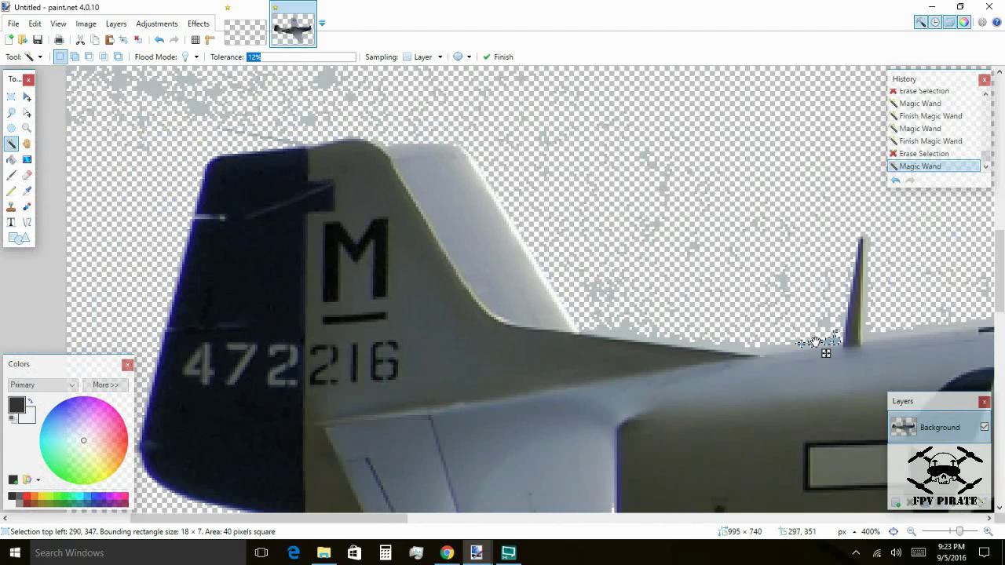
drag(271, 57, 265, 60)
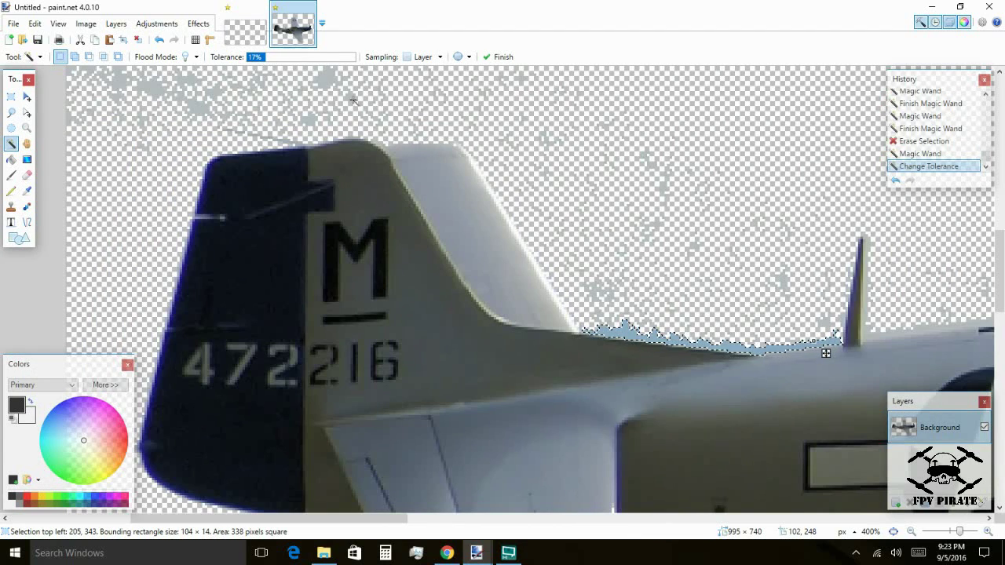
key(Delete)
click(868, 336)
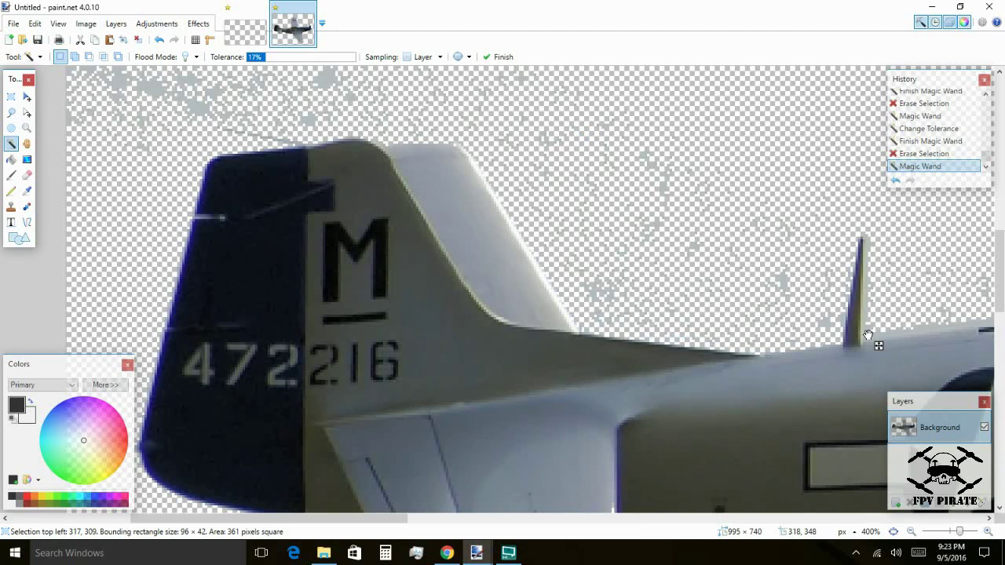
key(Delete)
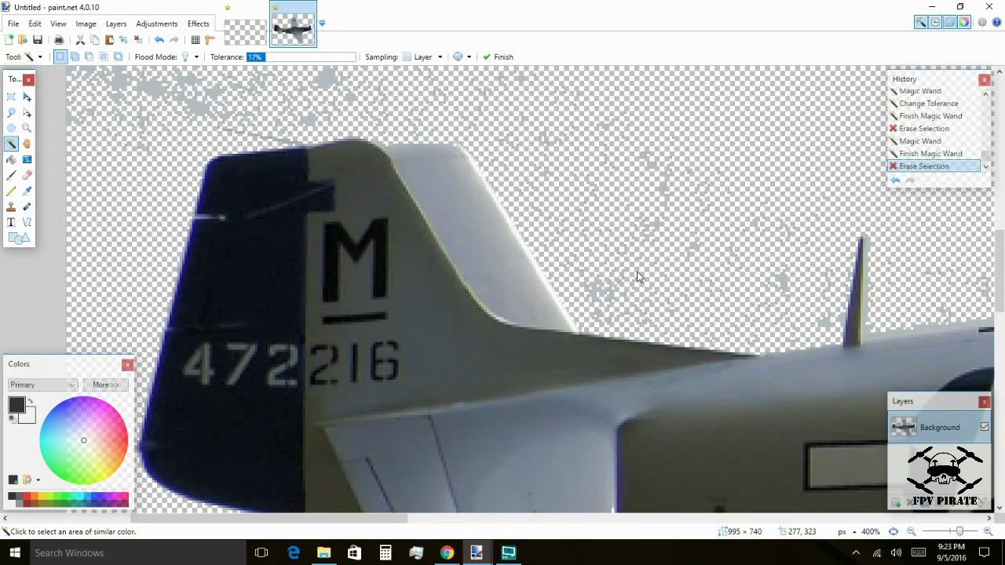
Step: Crop the image to a rectangular selection of about 940 × 636 pixels around the whole airplane
scroll(531, 272, down, 5)
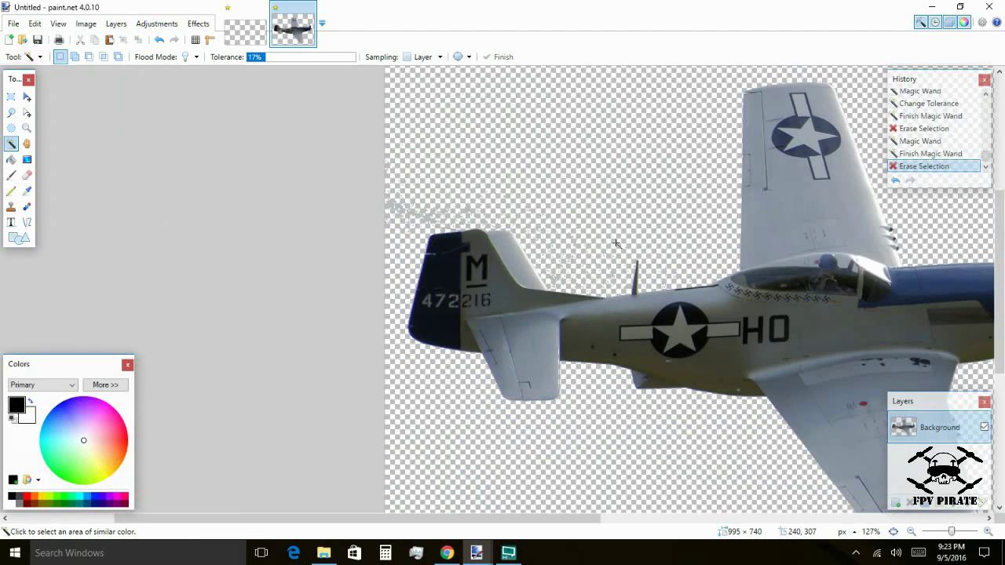
scroll(616, 243, down, 2)
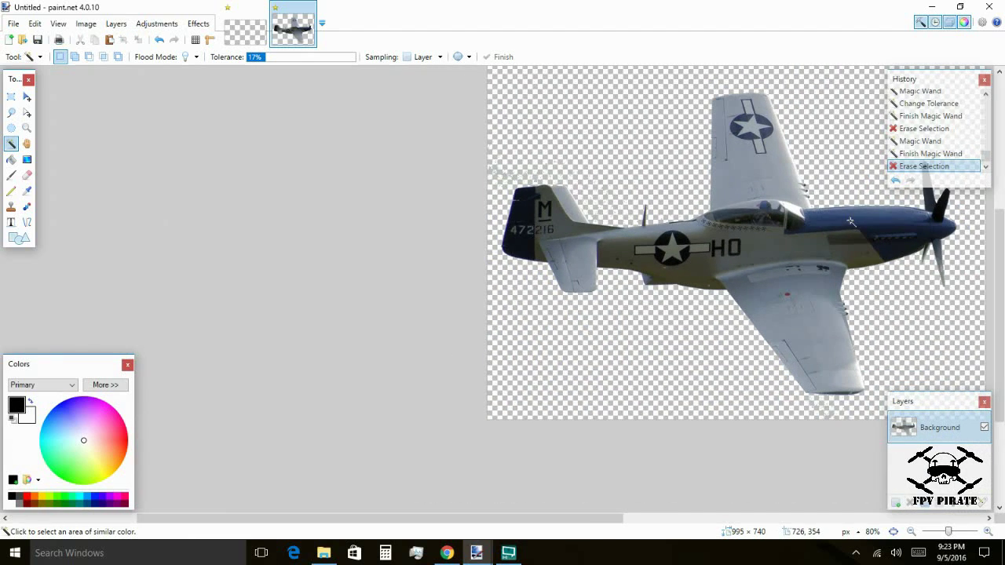
mouse_move(850, 223)
mouse_down()
mouse_move(628, 277)
mouse_move(602, 271)
mouse_up()
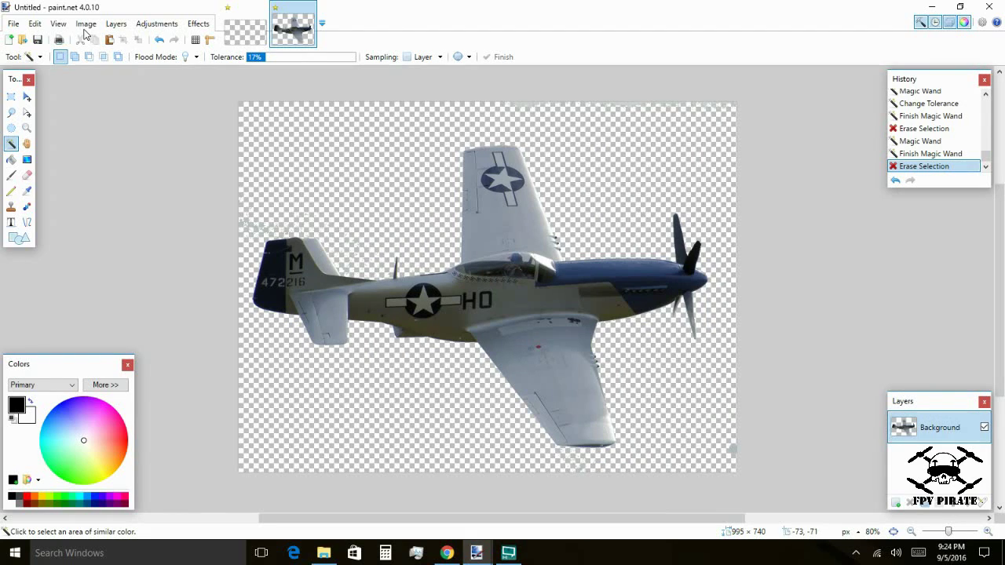
click(10, 98)
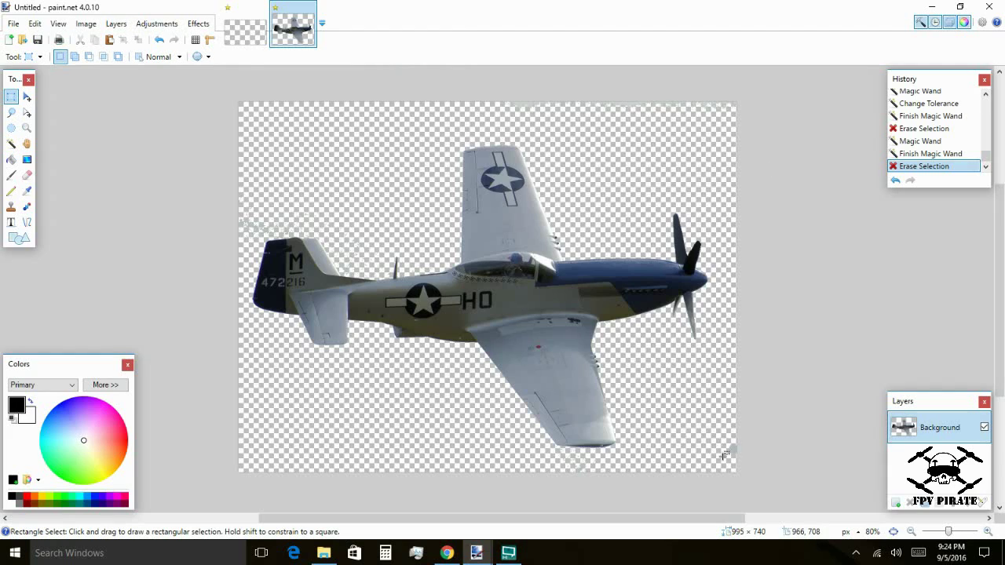
drag(722, 459, 250, 140)
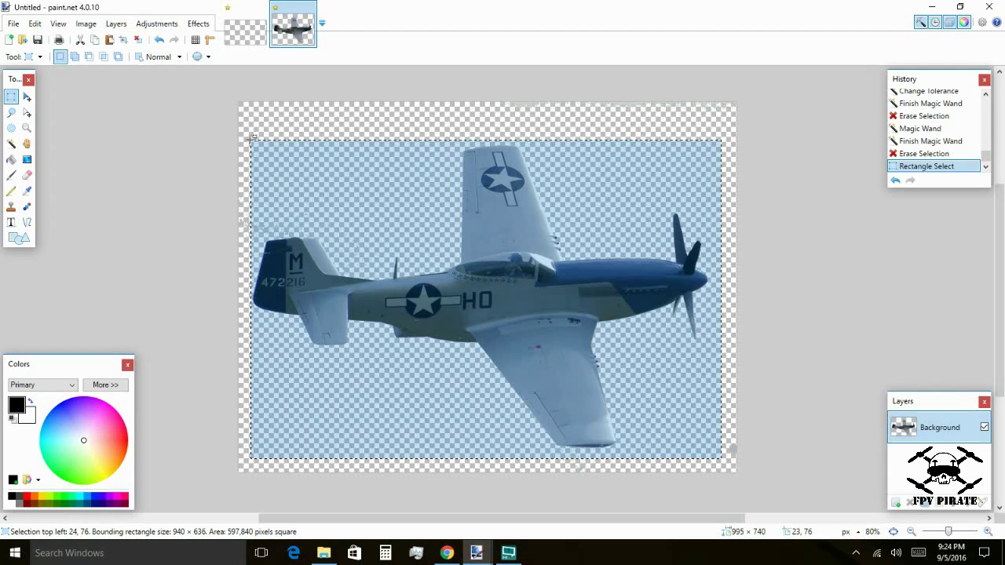
click(87, 25)
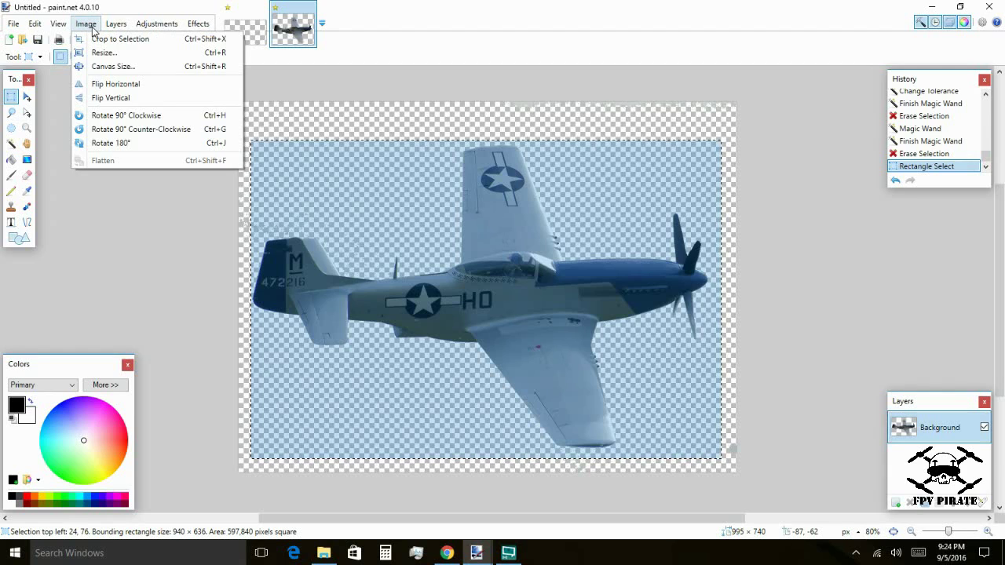
click(118, 39)
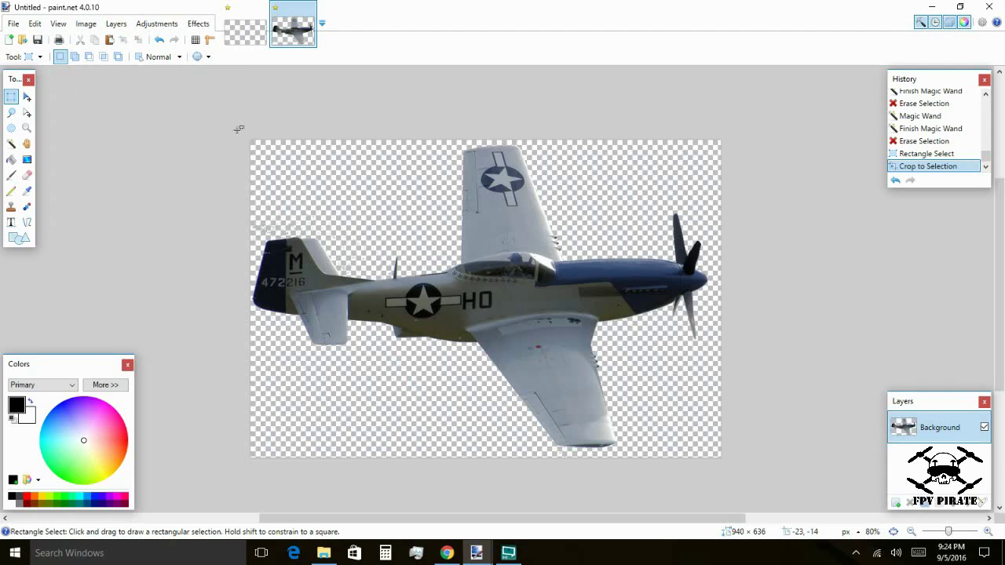
Step: Crop the image tighter to about 918 × 620 pixels, trimming the spare margin beyond the propeller and below the lower wing
drag(238, 128, 709, 450)
click(95, 28)
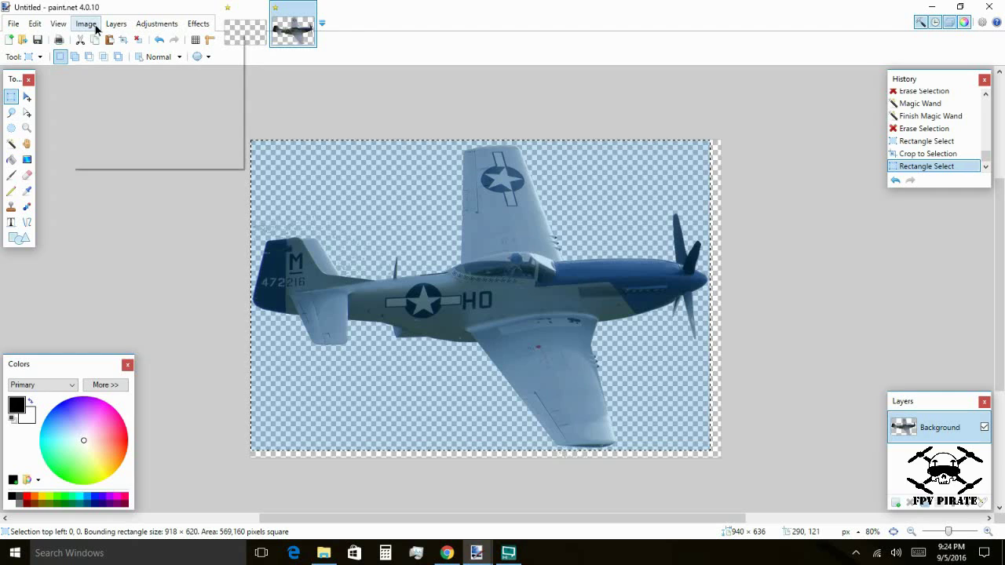
click(106, 38)
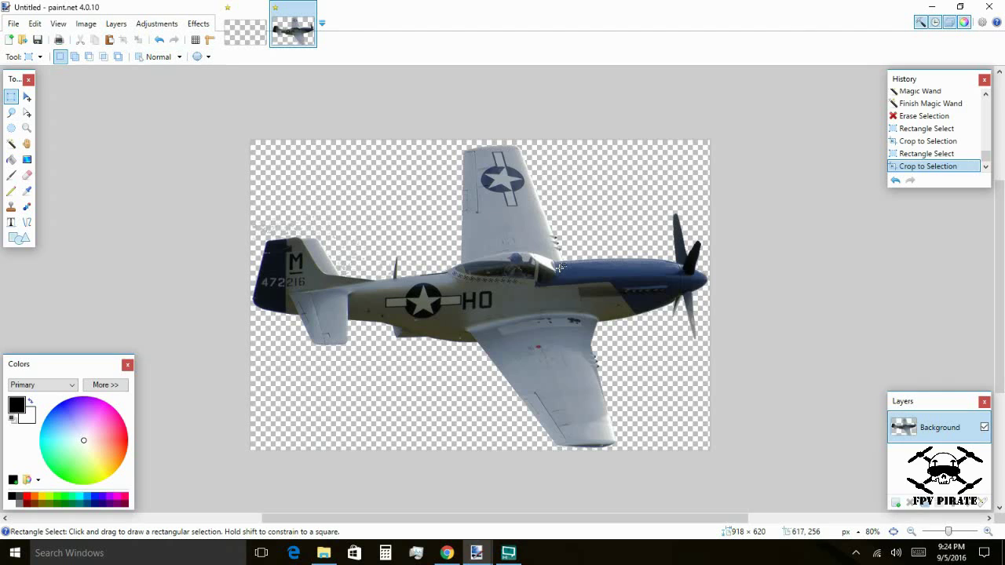
Step: Resize the whole airplane image to a height of 114 pixels by absolute size, maintaining the aspect ratio
key(ctrl+a)
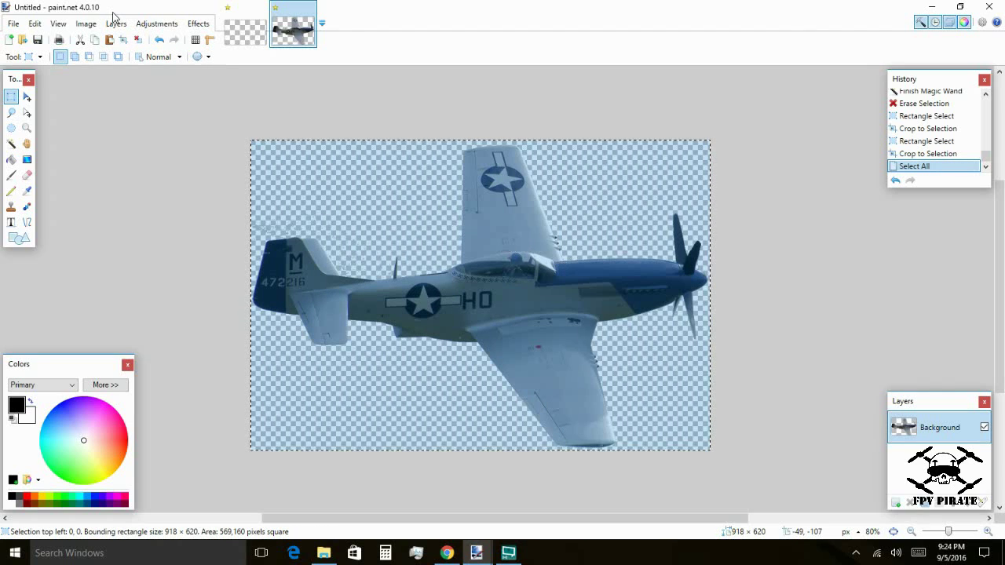
click(87, 23)
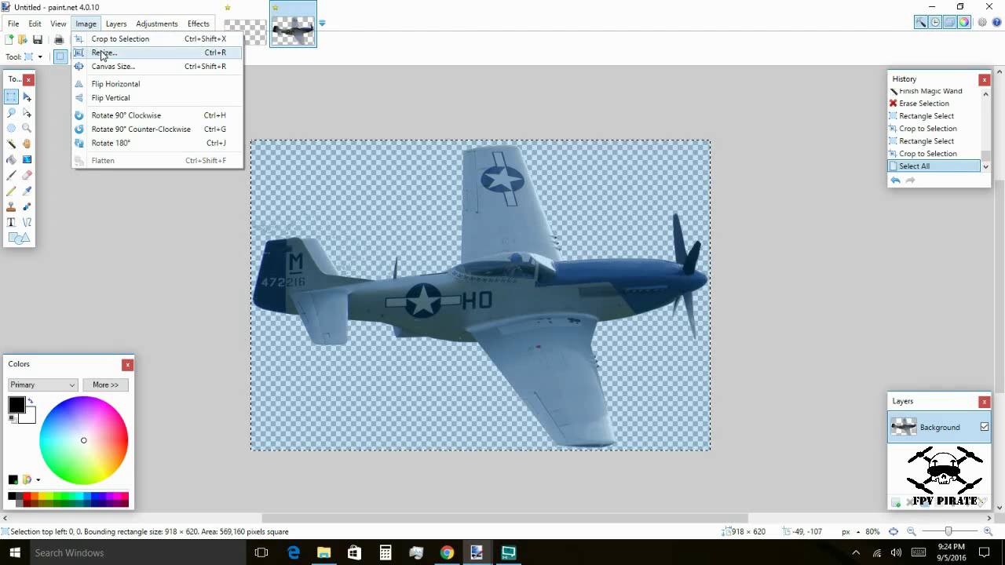
click(106, 53)
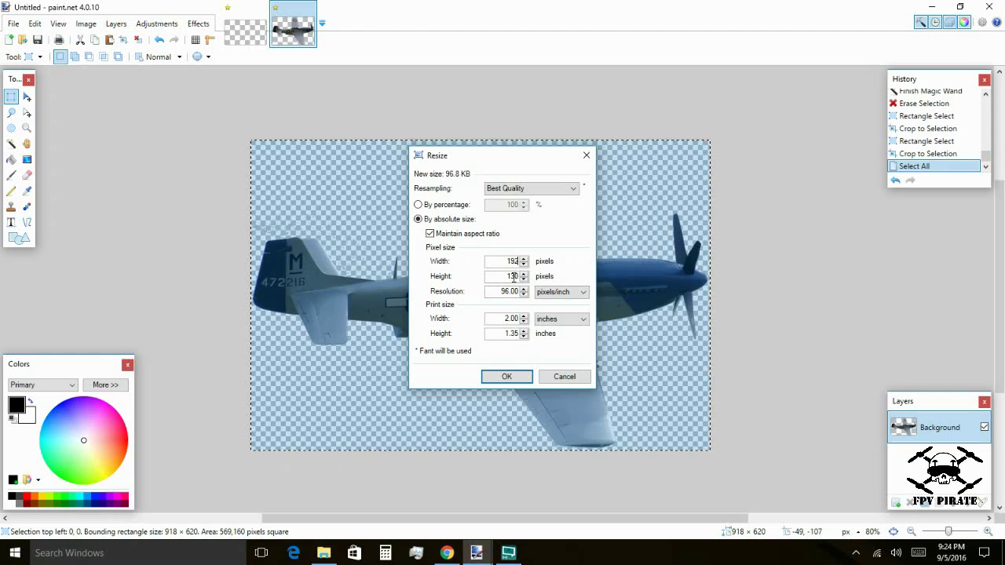
double_click(506, 276)
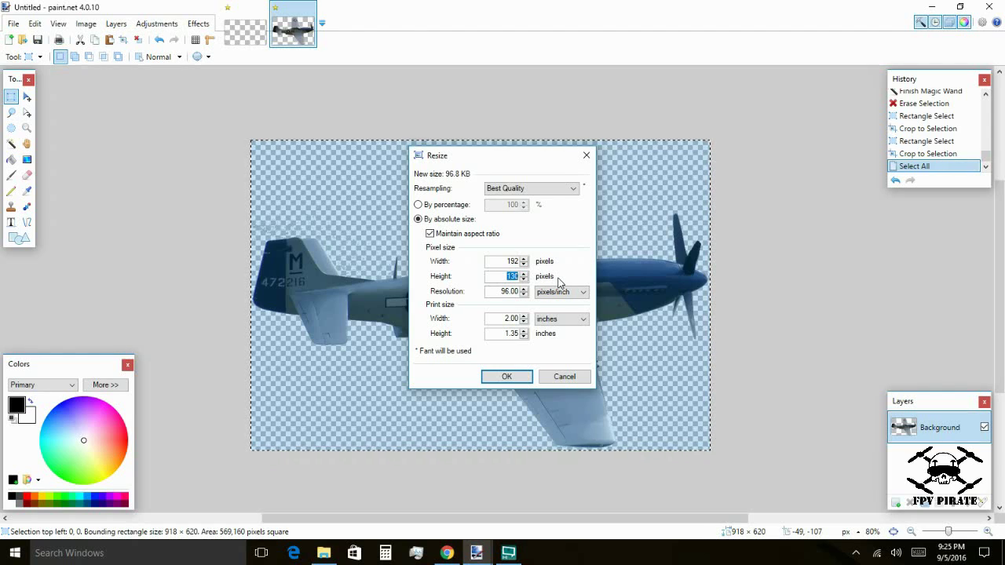
text(114)
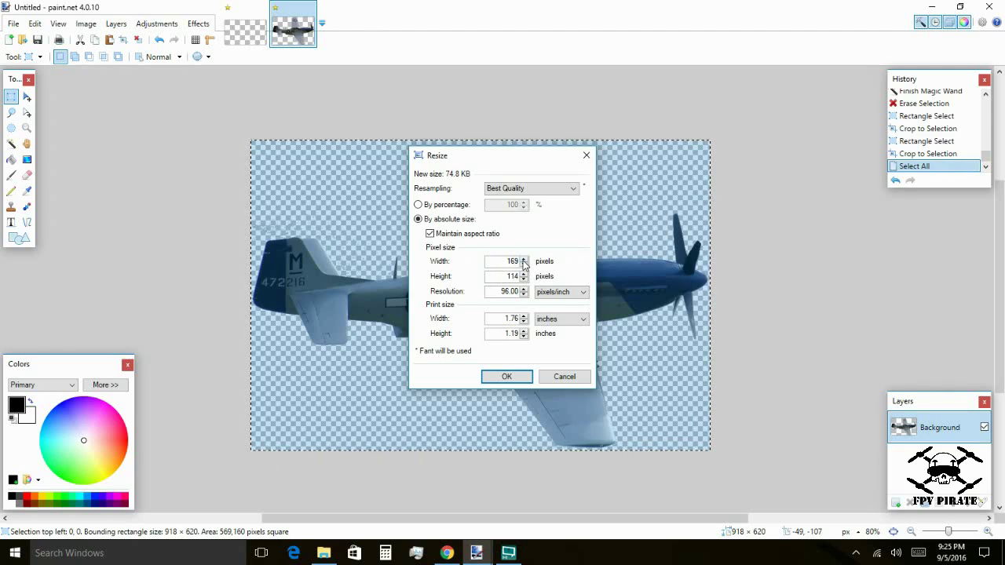
click(514, 376)
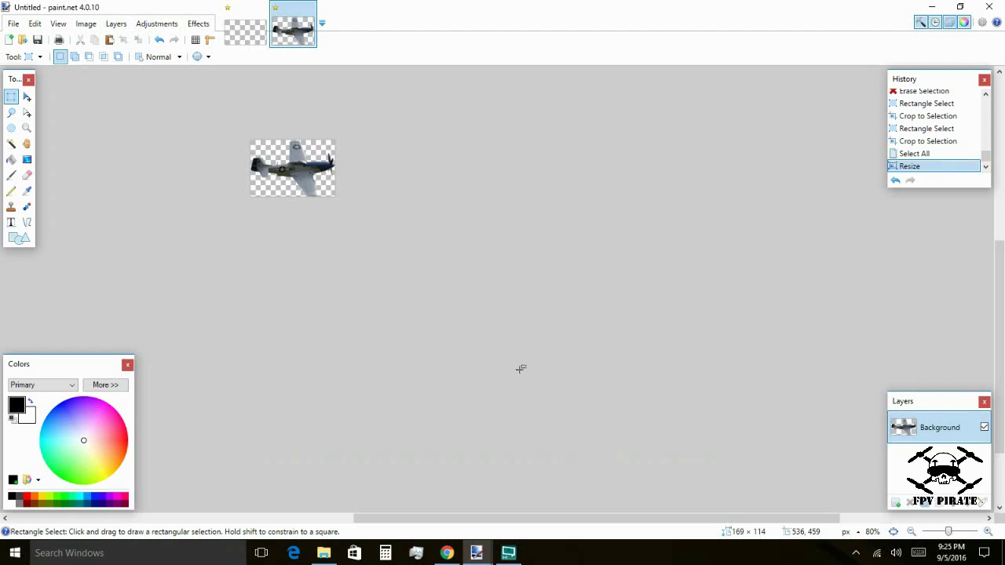
Step: Copy the entire resized airplane and paste it into the blank 192 × 114 image, checking that image's size before pasting
key(ctrl+a)
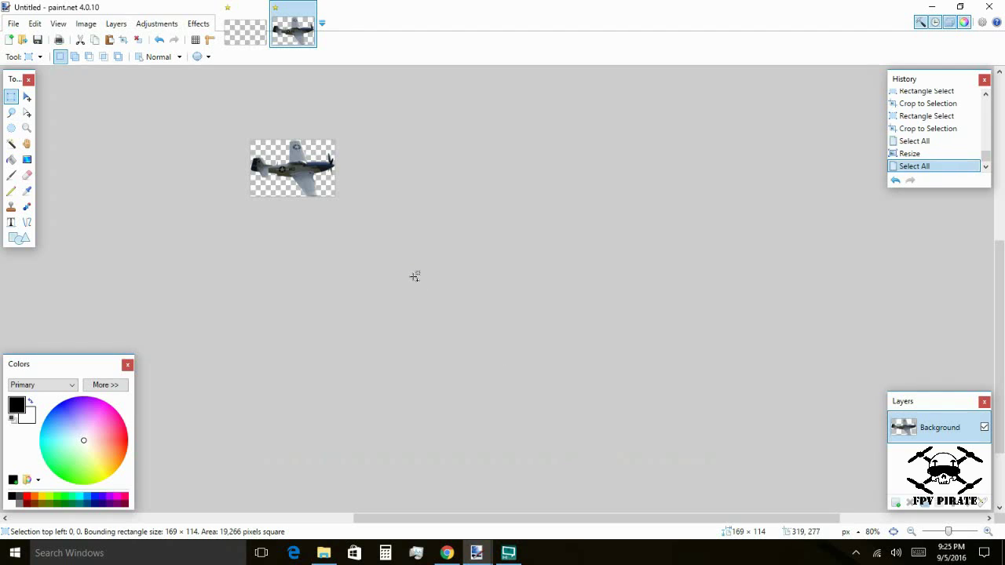
click(245, 23)
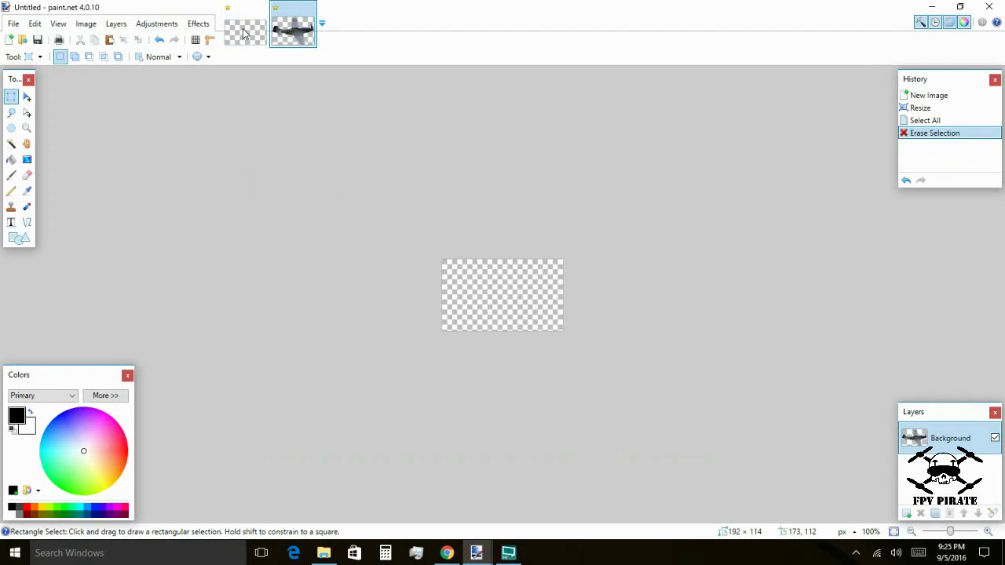
click(85, 24)
click(105, 49)
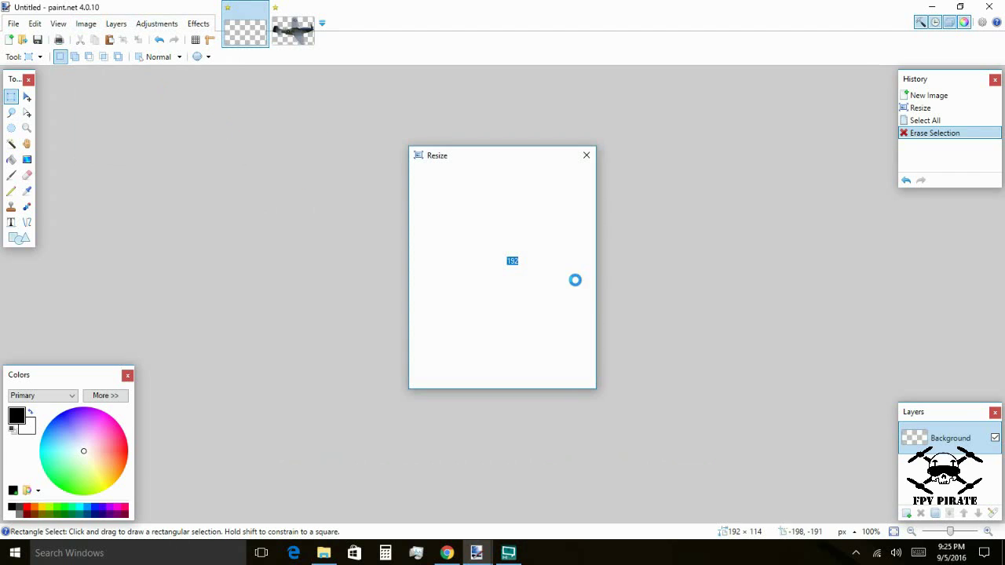
click(524, 377)
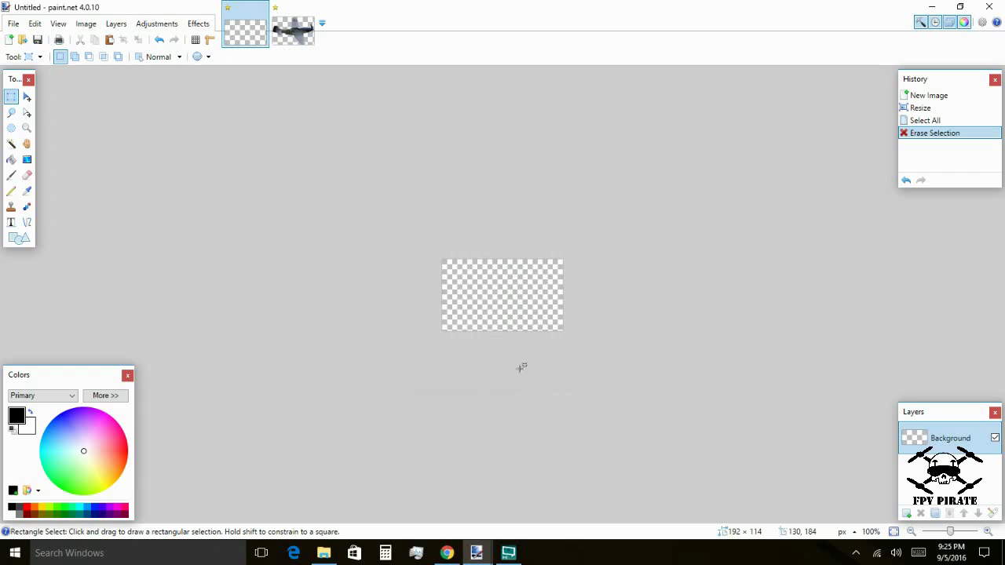
key(ctrl+v)
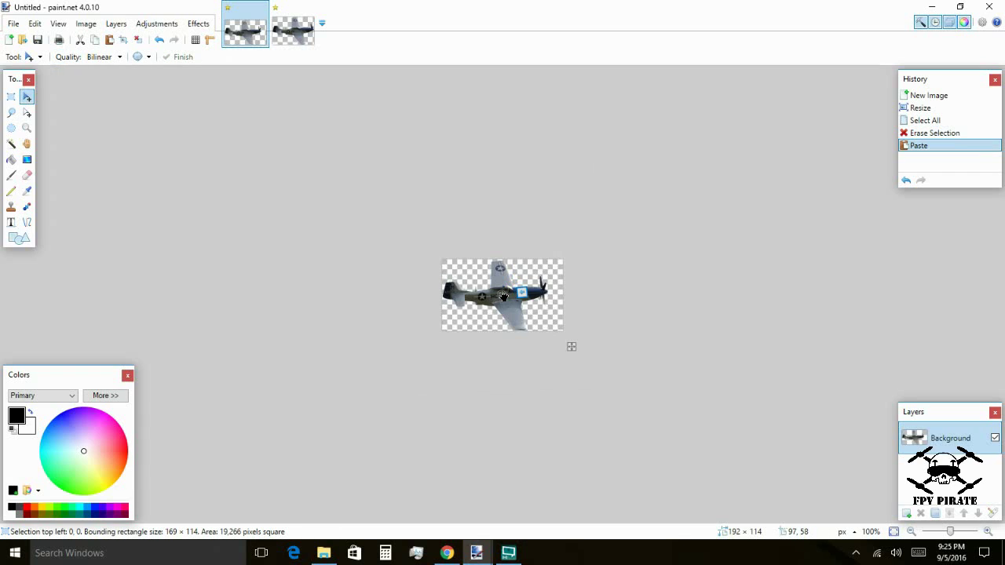
click(503, 297)
key(ctrl+z)
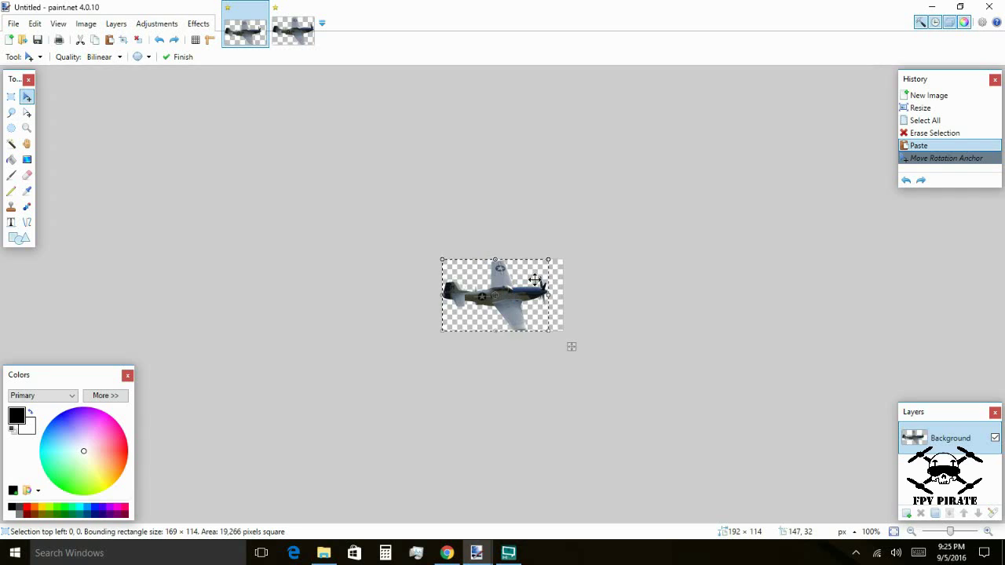
Step: Move the pasted airplane 9 pixels to the right so it sits roughly centred across the 192 × 114 canvas
drag(533, 280, 539, 280)
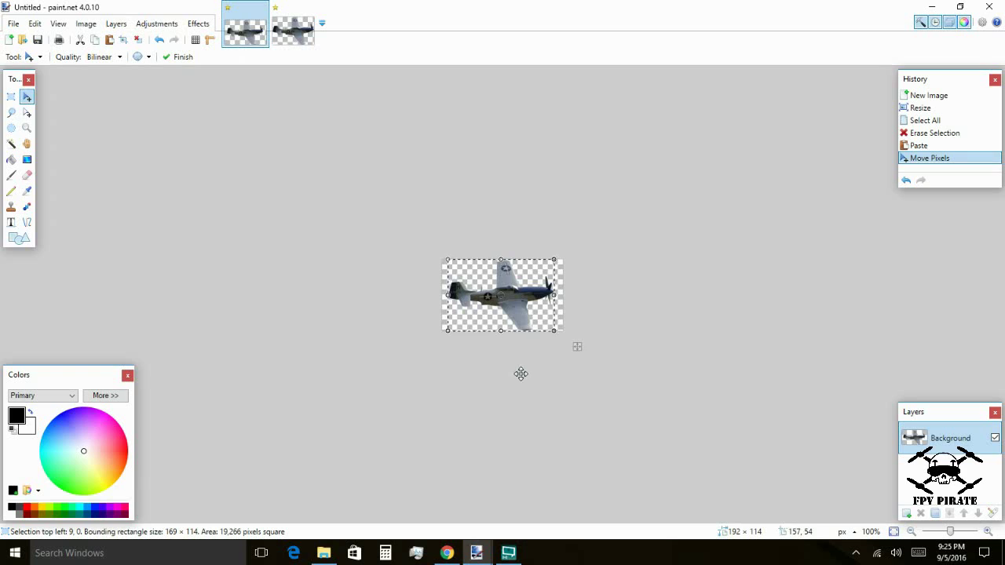
drag(426, 354, 418, 358)
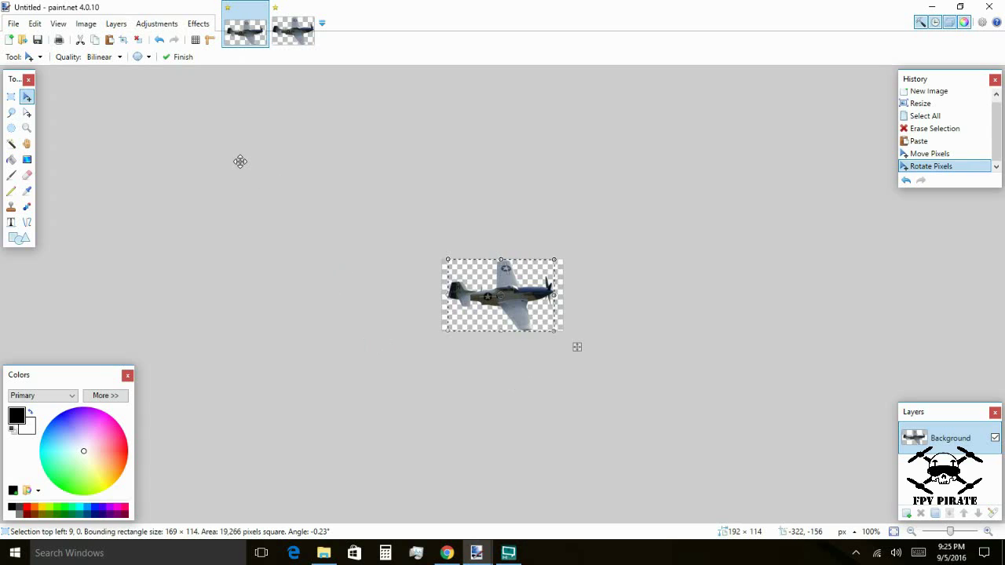
click(13, 26)
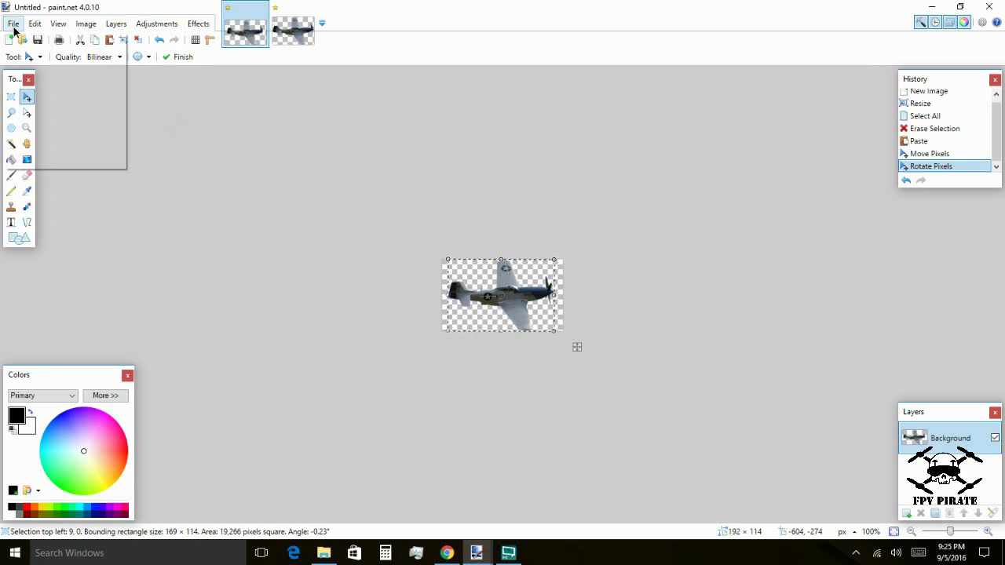
key(Escape)
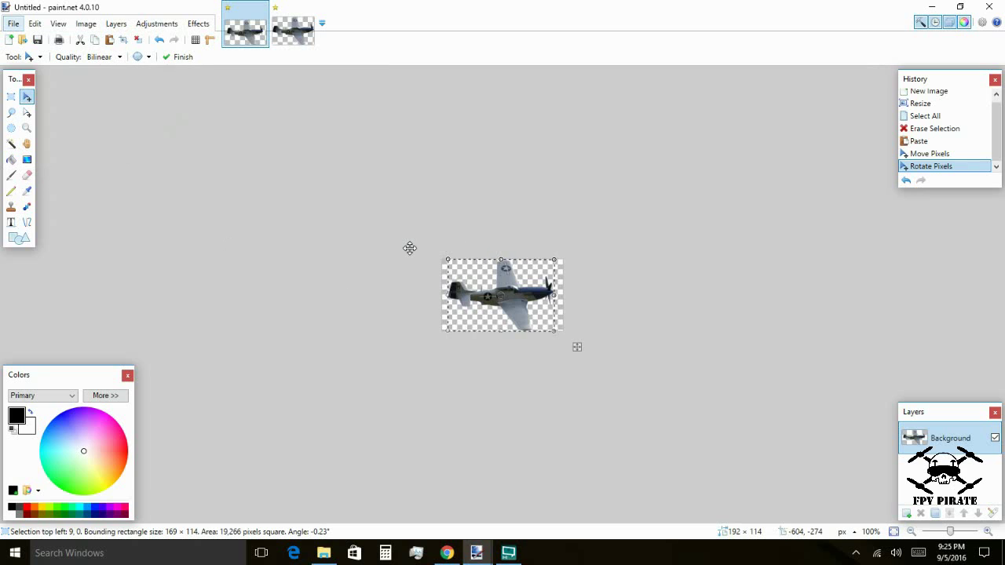
Step: Commit the airplane's placement and select a rectangle of about 7 × 4 pixels over the faint specks above the tail fin
scroll(488, 250, up, 5)
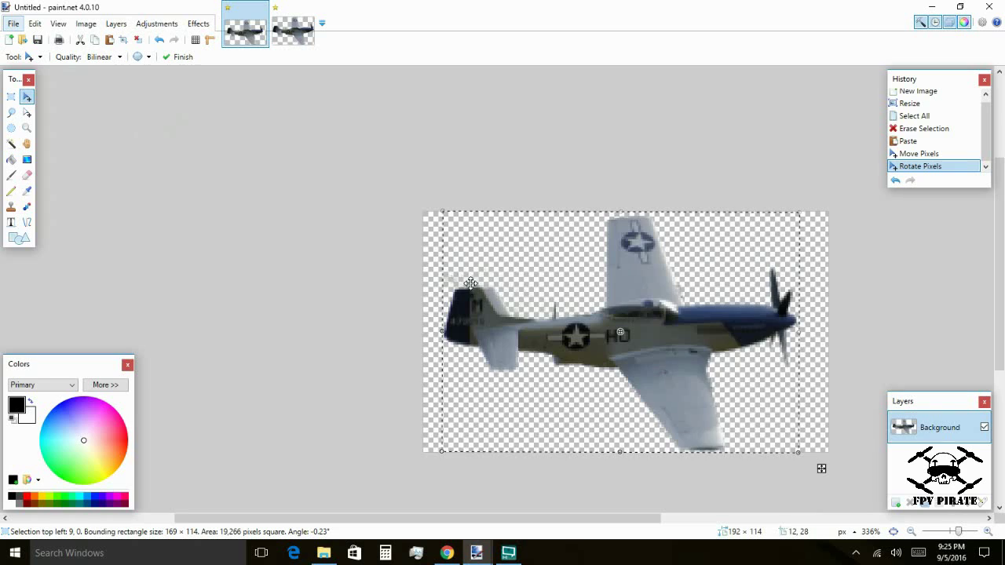
scroll(494, 299, up, 2)
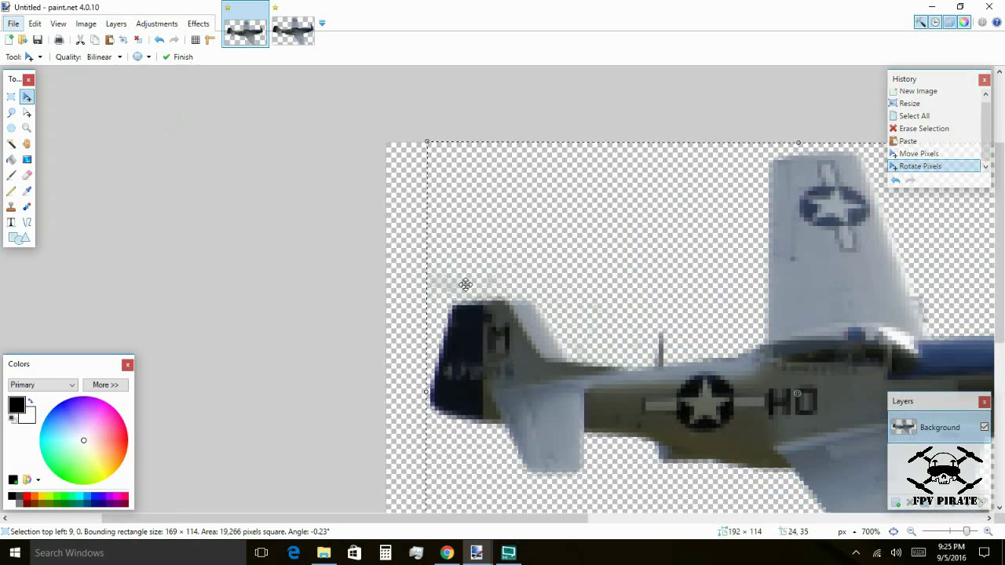
click(11, 96)
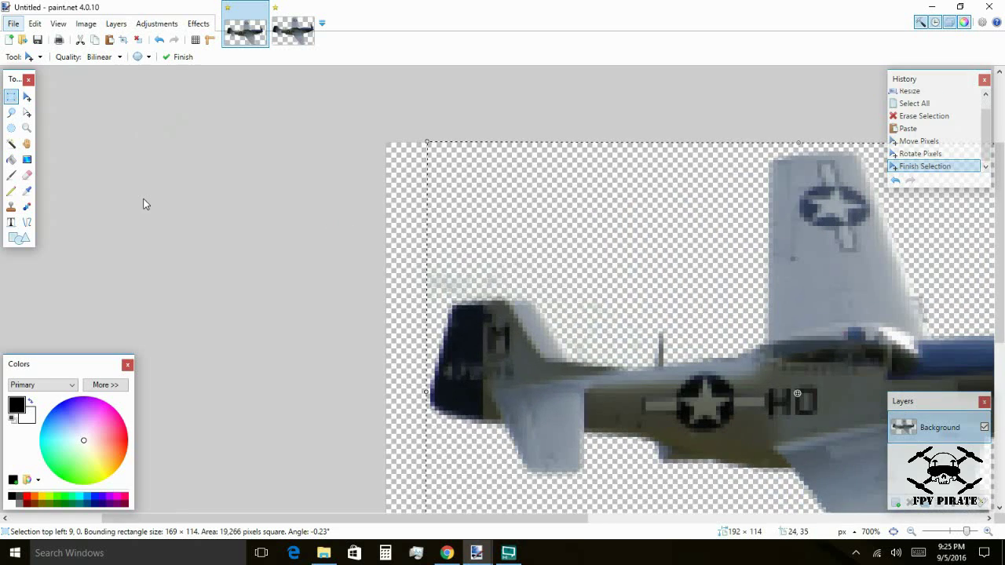
click(388, 289)
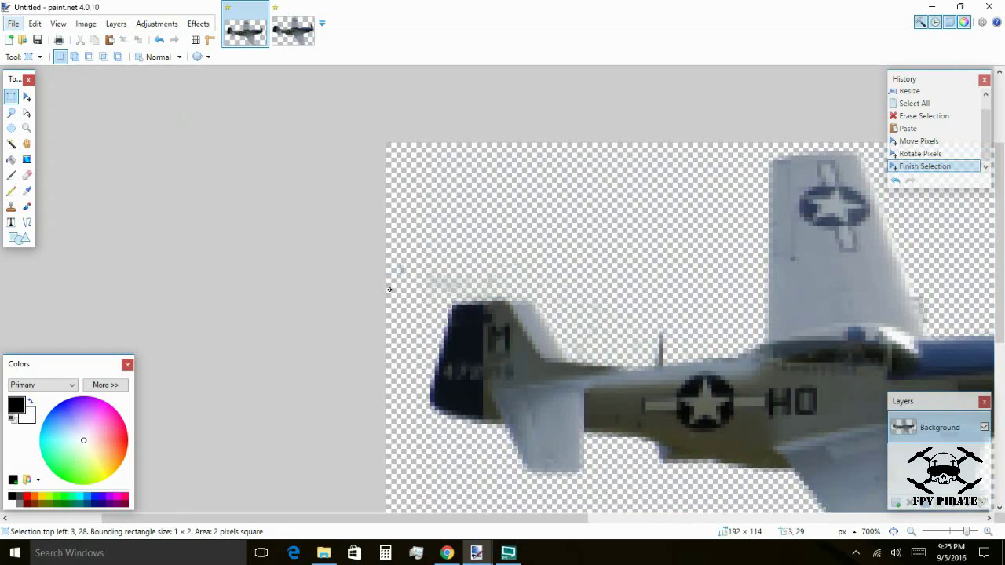
drag(389, 288, 476, 293)
click(455, 282)
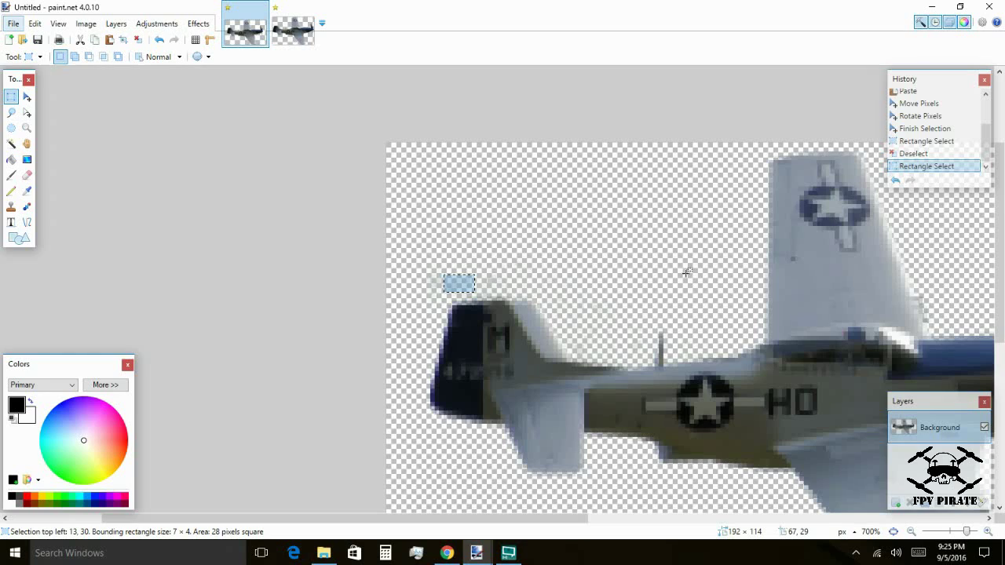
Step: Save the image to the Desktop as the PNG file mustan.png, replacing the existing file
click(13, 24)
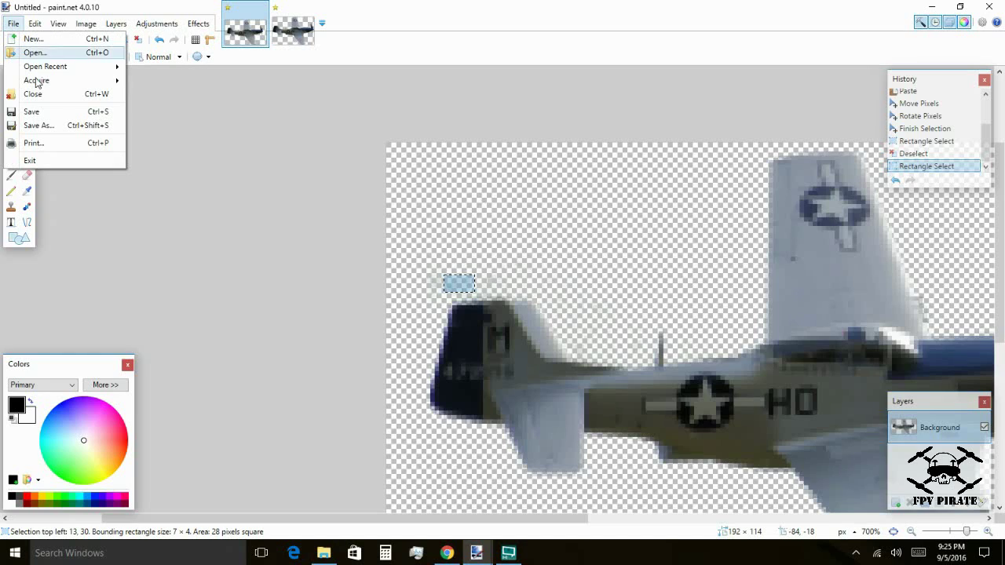
click(48, 111)
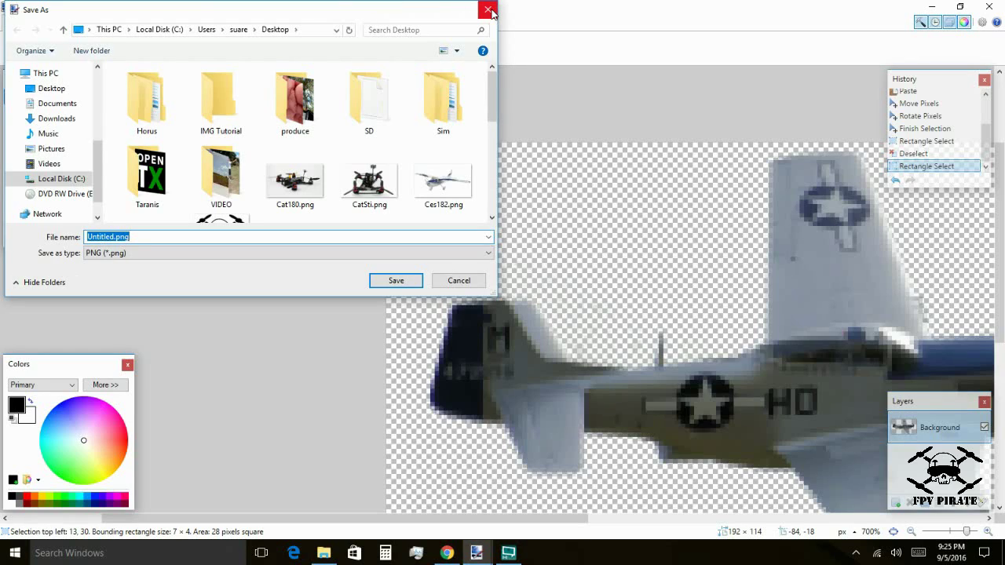
click(114, 237)
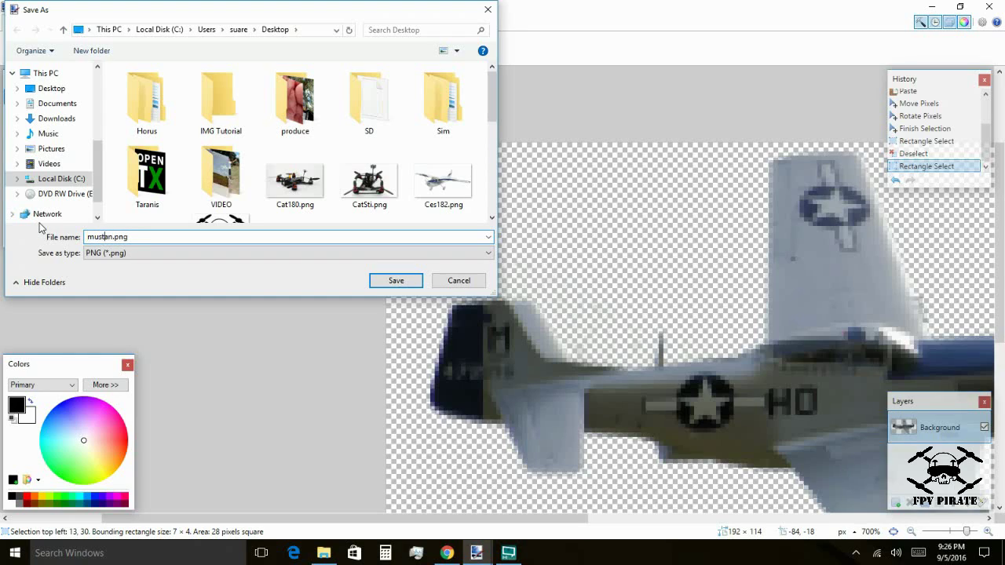
click(396, 281)
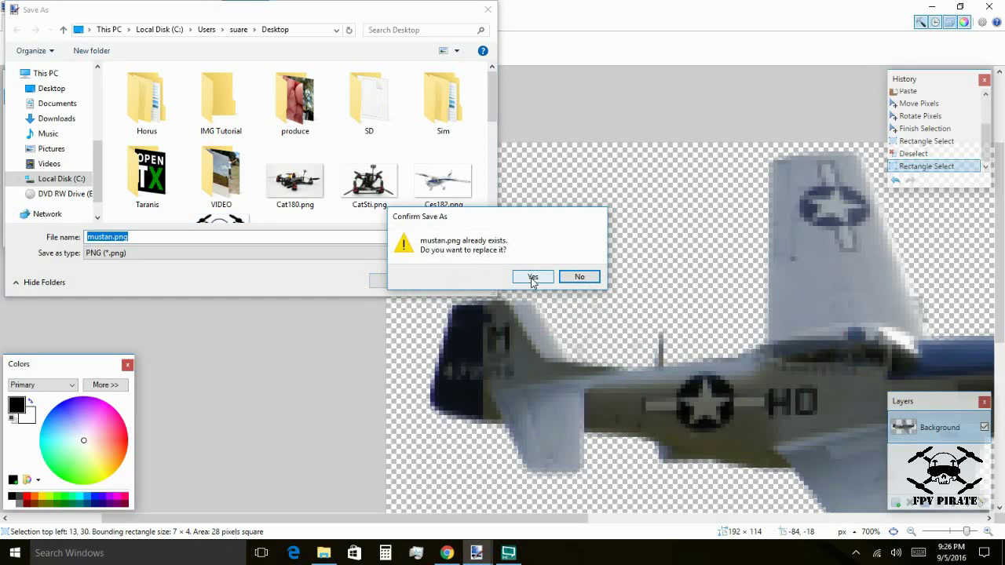
click(532, 277)
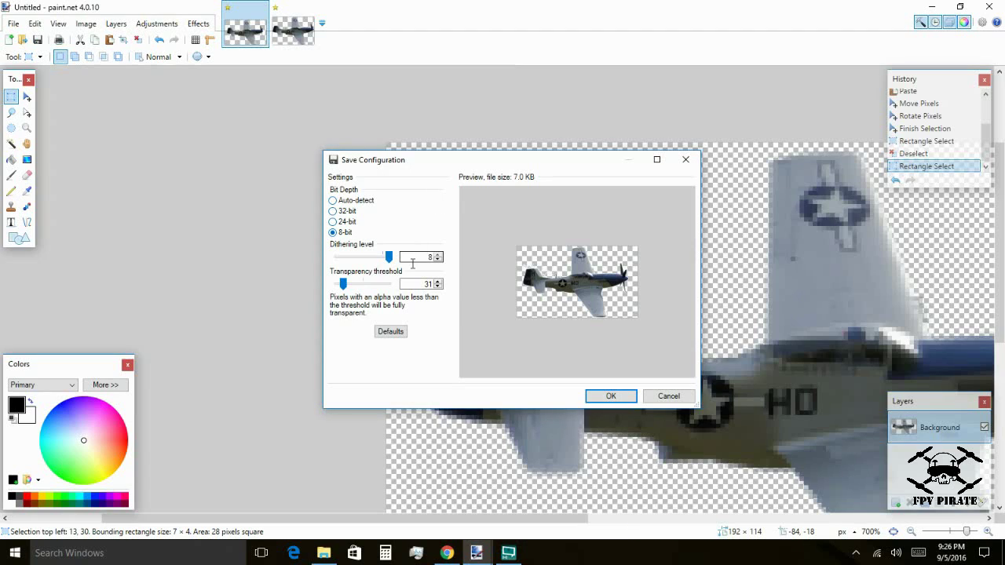
Step: Inspect the area around the tail in the save preview and lower the transparency threshold to 0
click(553, 270)
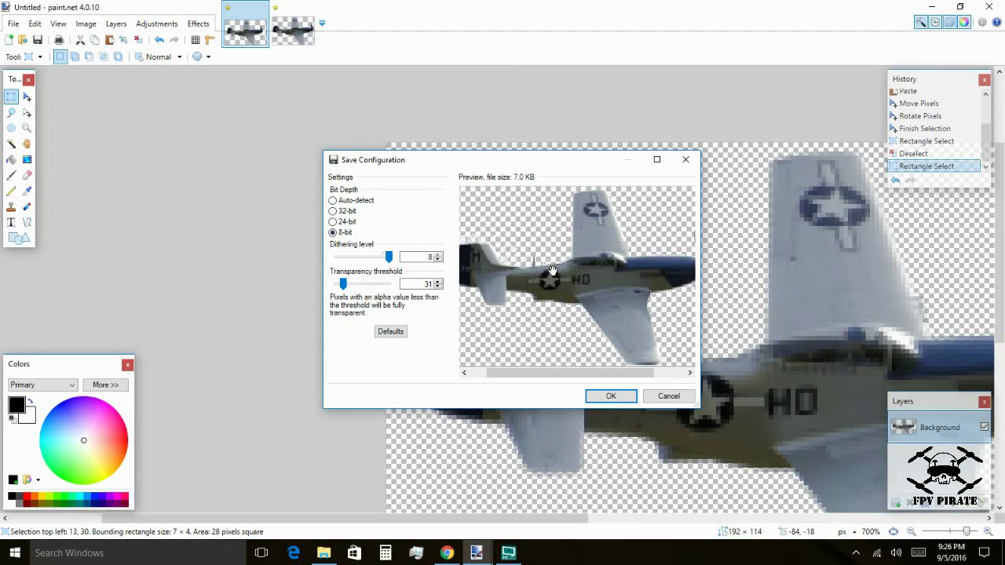
click(531, 272)
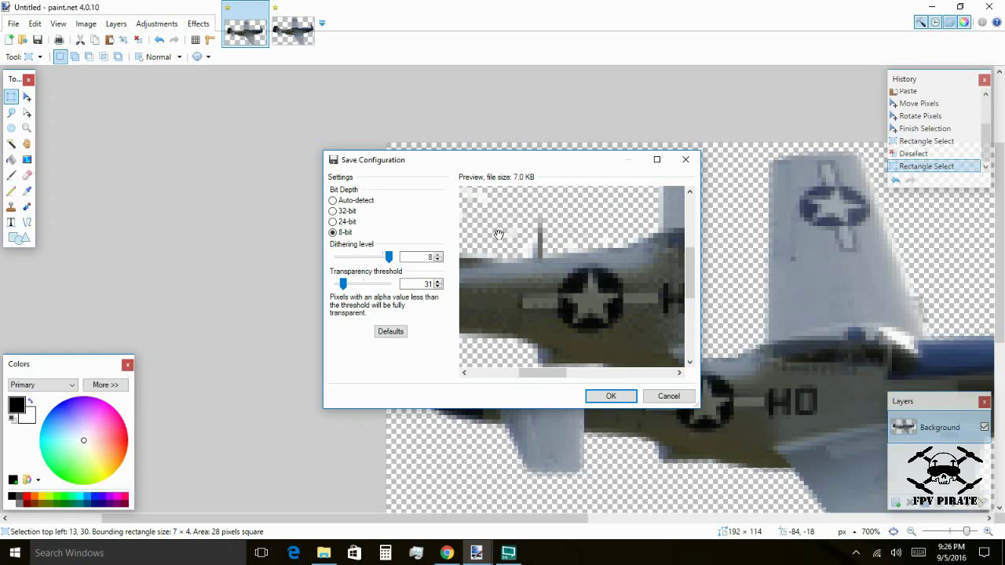
drag(517, 234, 660, 305)
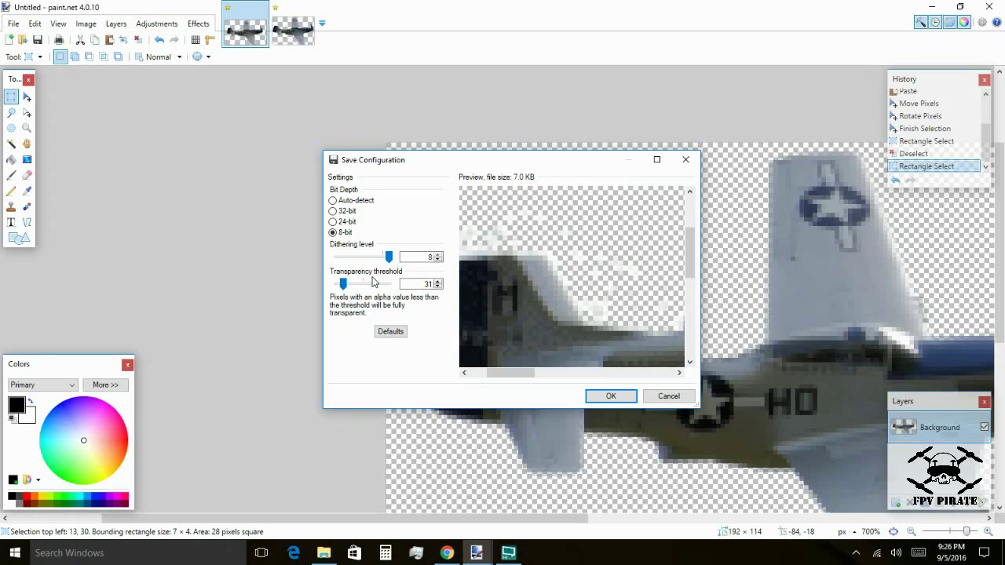
drag(343, 286, 336, 285)
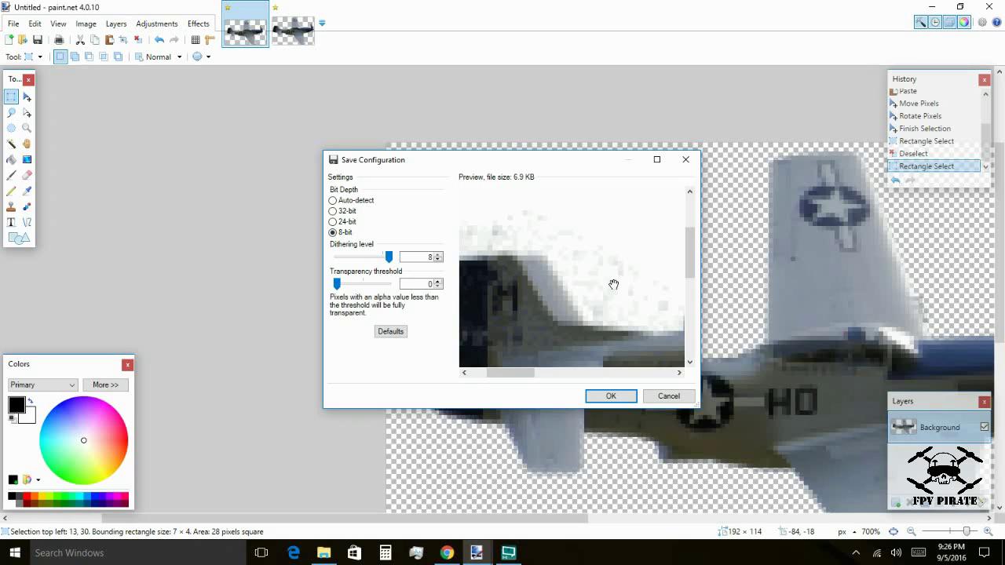
Step: Raise the transparency threshold gradually to 12 for comparison in the save preview
click(438, 282)
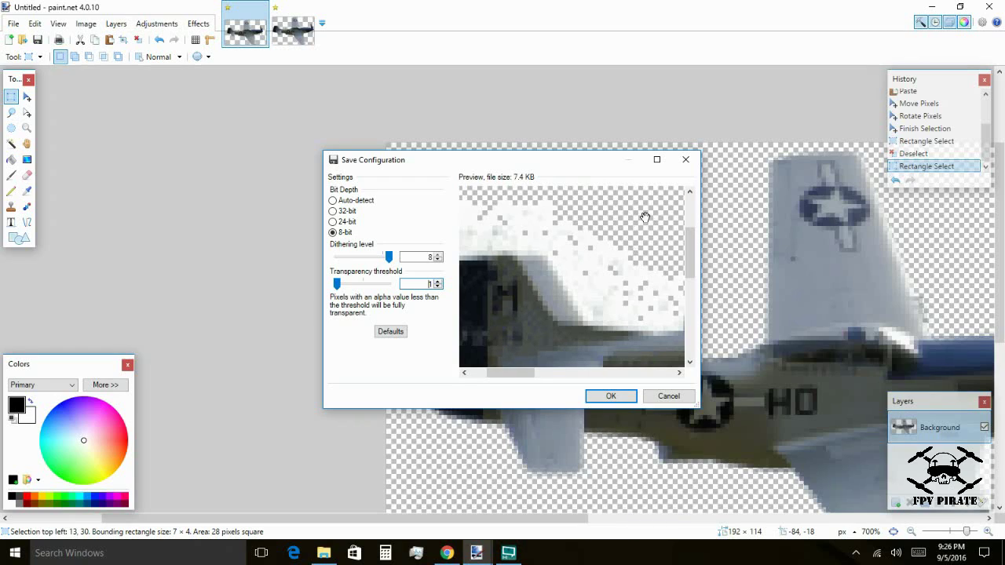
click(438, 282)
click(438, 282)
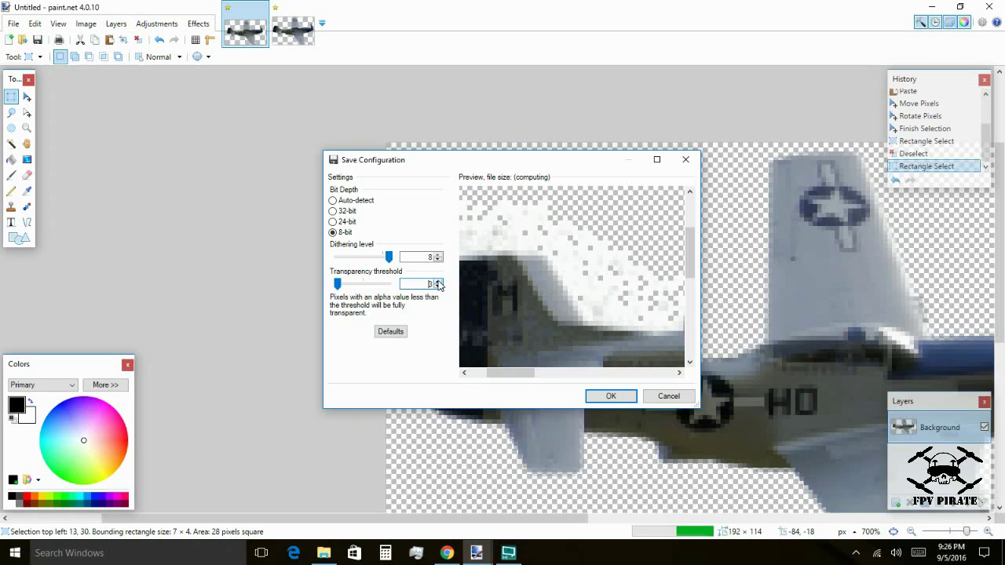
click(438, 281)
click(438, 282)
click(438, 282)
click(438, 282)
click(438, 282)
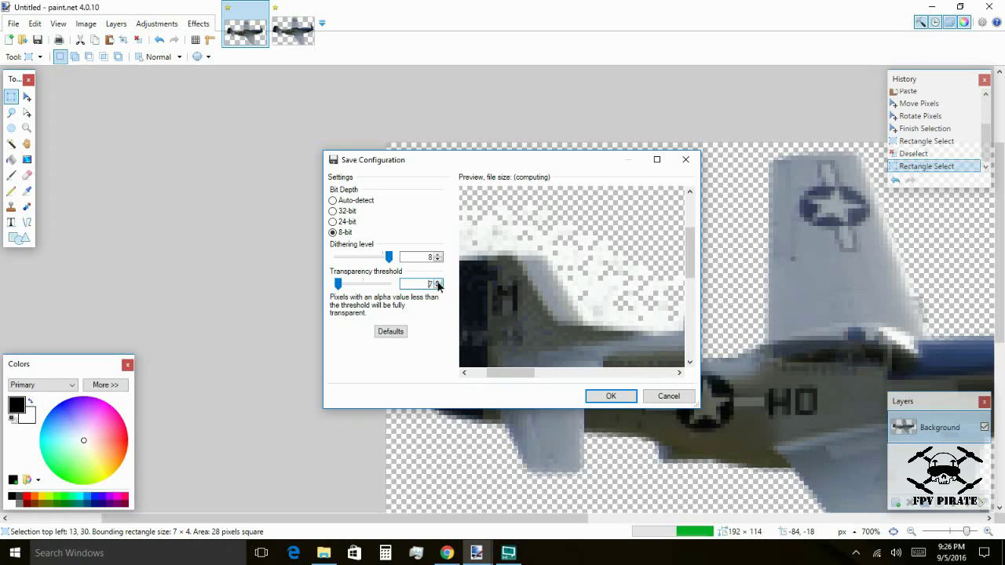
click(438, 282)
click(438, 282)
click(438, 282)
click(438, 281)
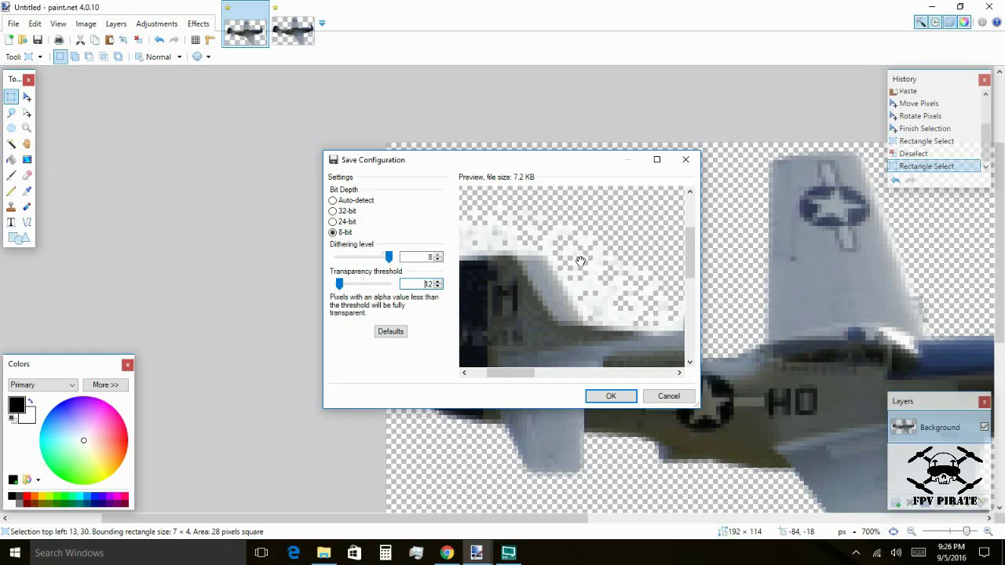
Step: Set the transparency threshold to its maximum of 255 and examine the whole airplane's edges in the save preview
click(342, 289)
drag(400, 289, 401, 287)
scroll(548, 241, down, 3)
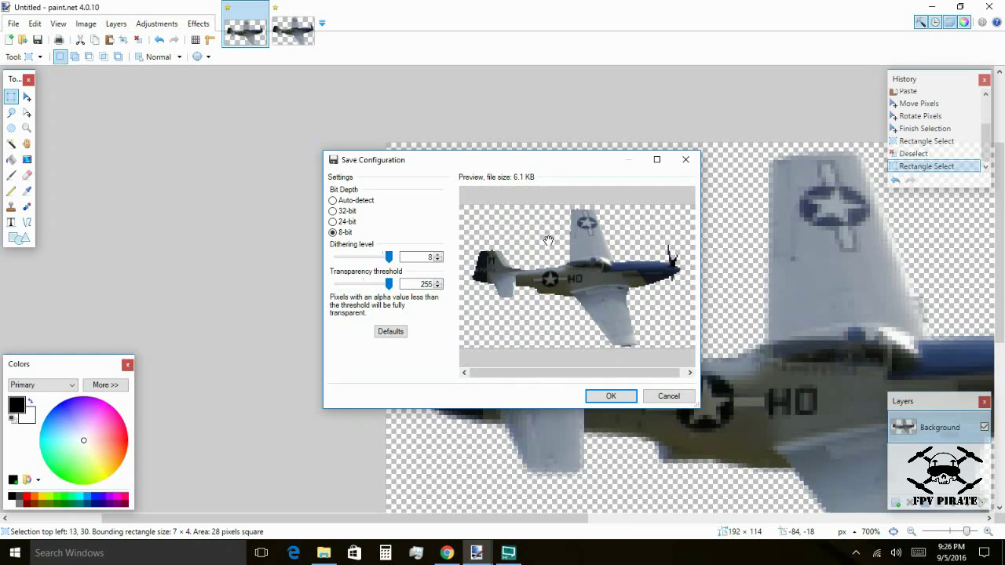
scroll(557, 302, up, 4)
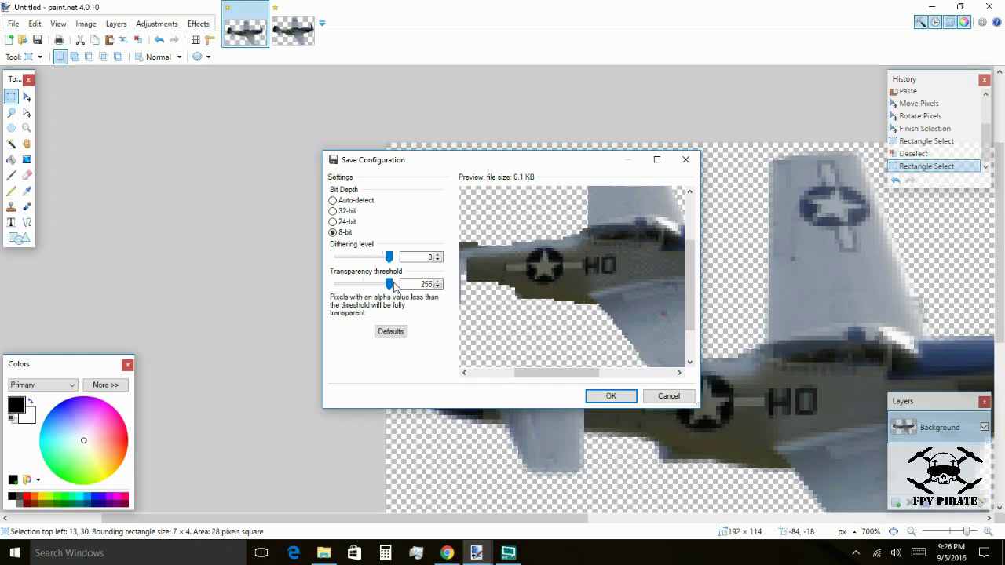
Step: Reduce the transparency threshold to 93 and examine the stray pixels above the tail fin in the preview
drag(387, 289, 354, 287)
drag(496, 250, 604, 295)
scroll(509, 229, up, 3)
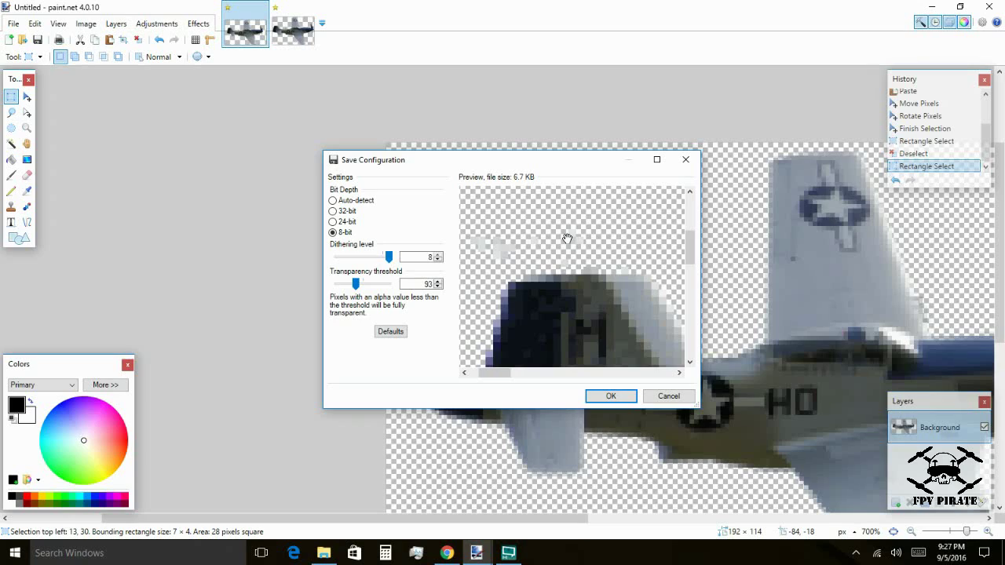
Step: Raise the transparency threshold to 159 and fine-tune it upward to 169 to reduce the specks above the tail
drag(357, 289, 370, 291)
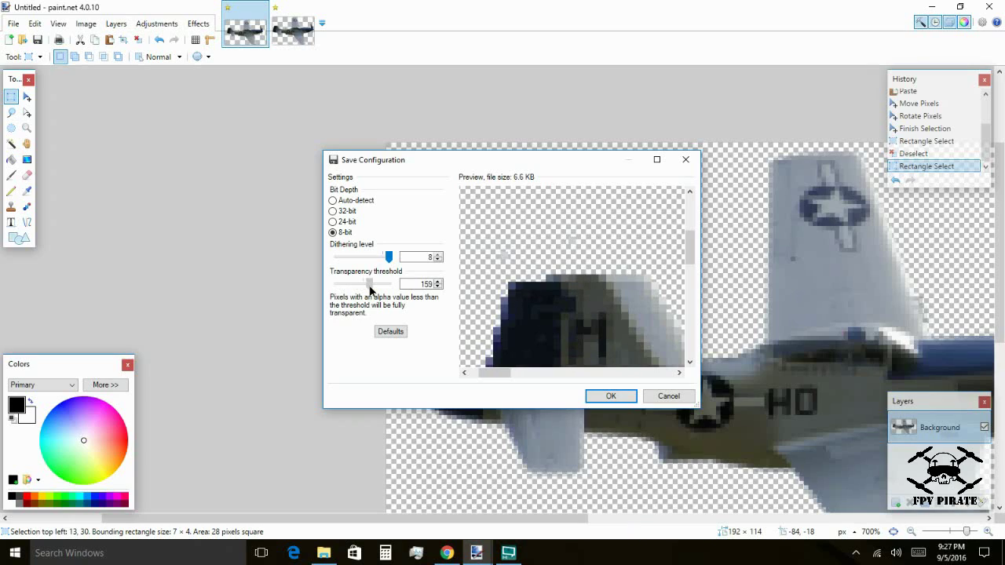
click(439, 282)
click(439, 282)
click(438, 282)
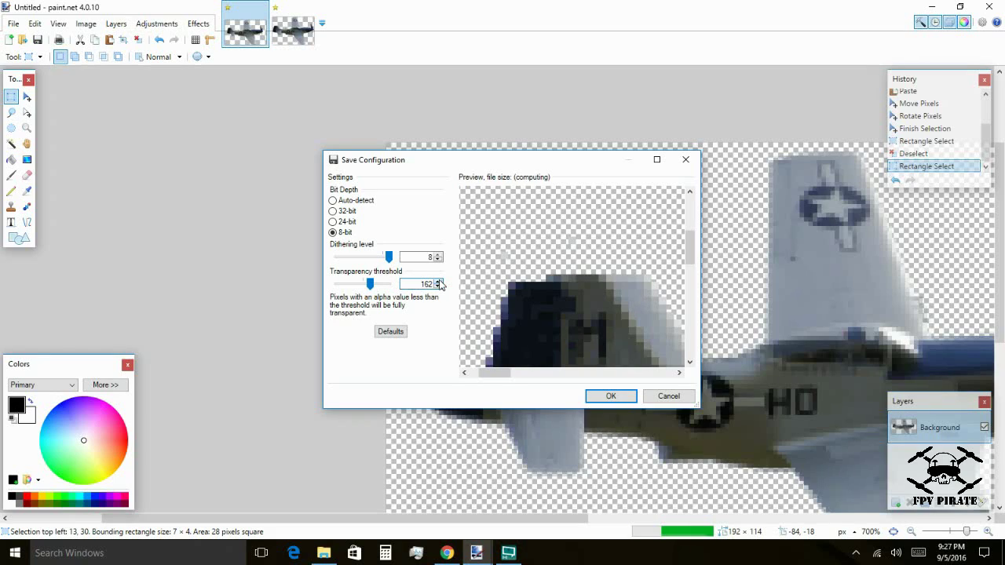
click(439, 281)
click(439, 281)
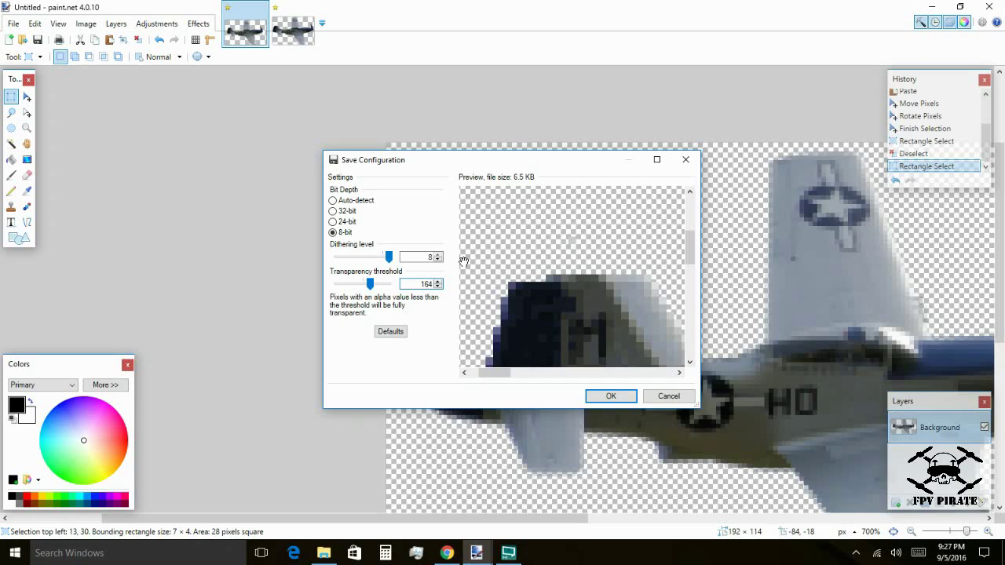
click(438, 282)
click(439, 282)
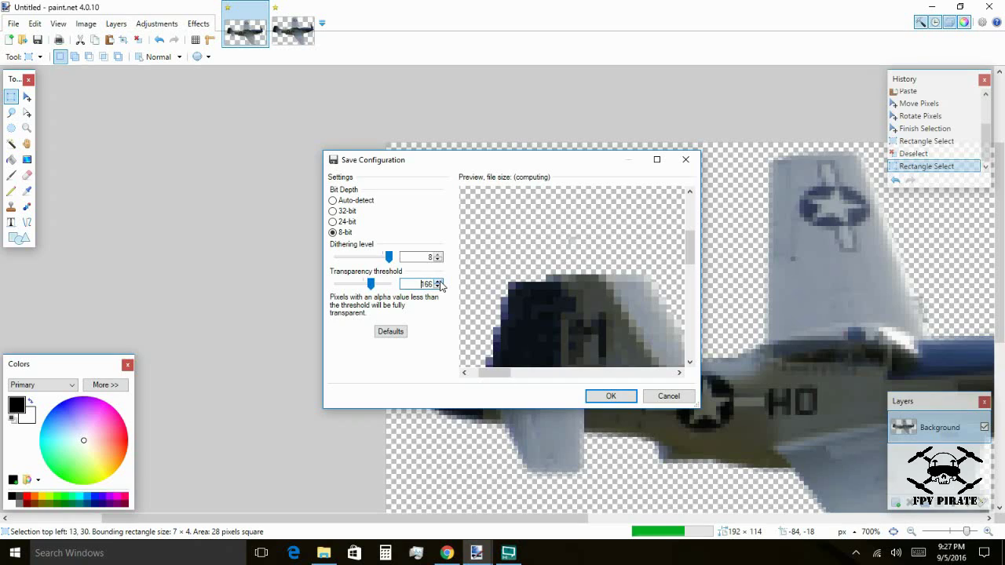
click(439, 283)
click(438, 283)
click(439, 282)
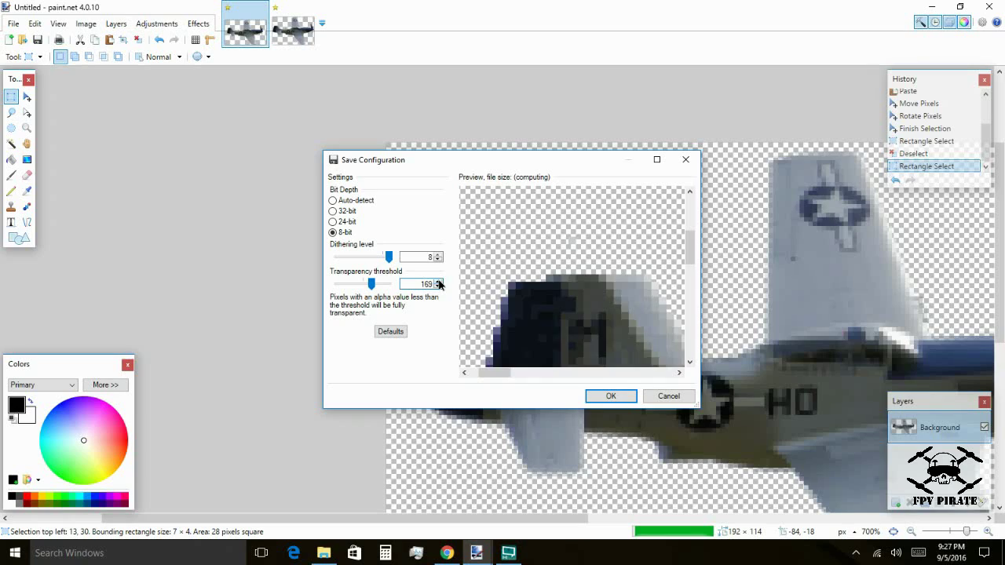
Step: Raise the transparency threshold to about 190, then fine-tune it down to 178 while checking the tail's edge
drag(374, 290, 376, 288)
double_click(439, 287)
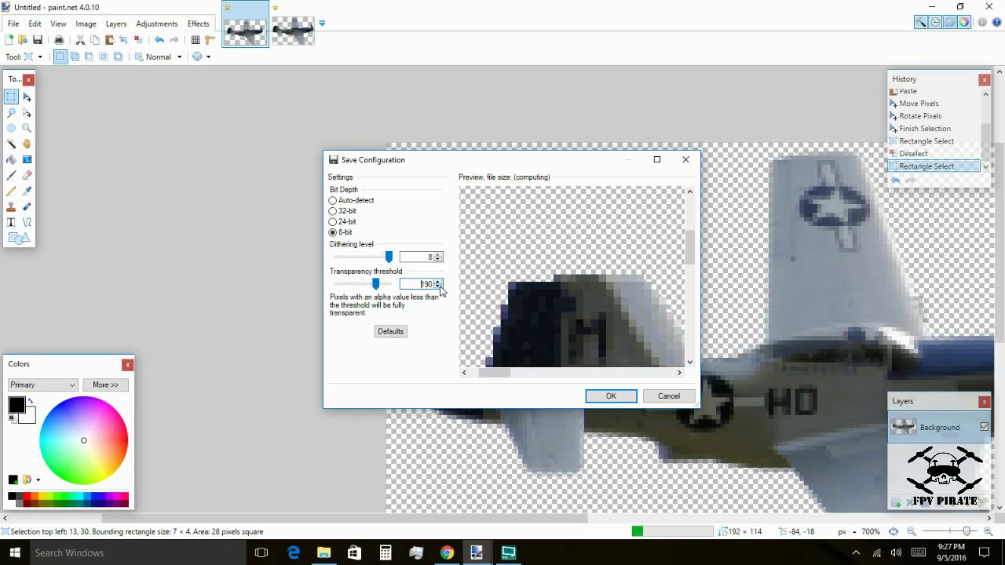
click(439, 287)
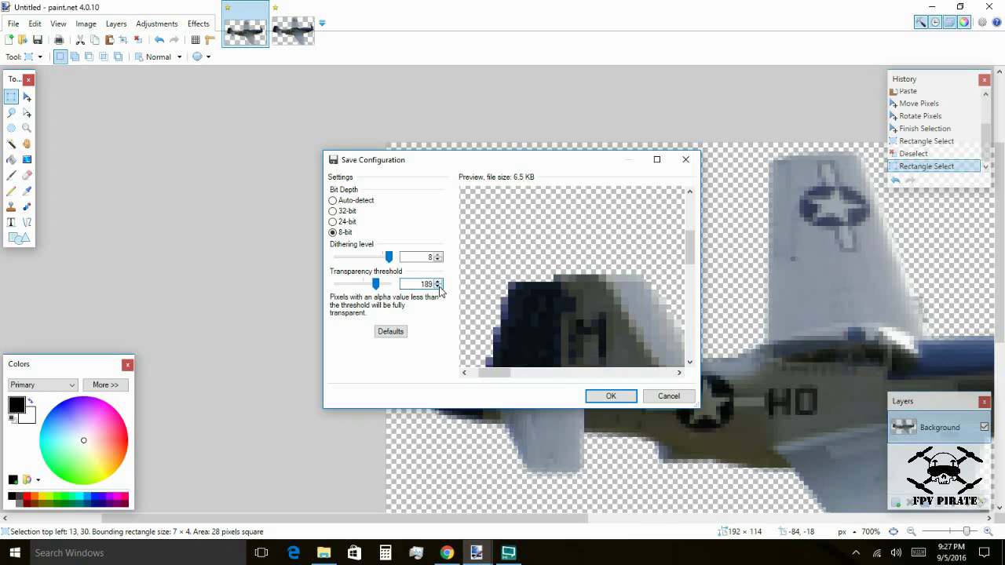
click(439, 287)
click(439, 287)
click(439, 287)
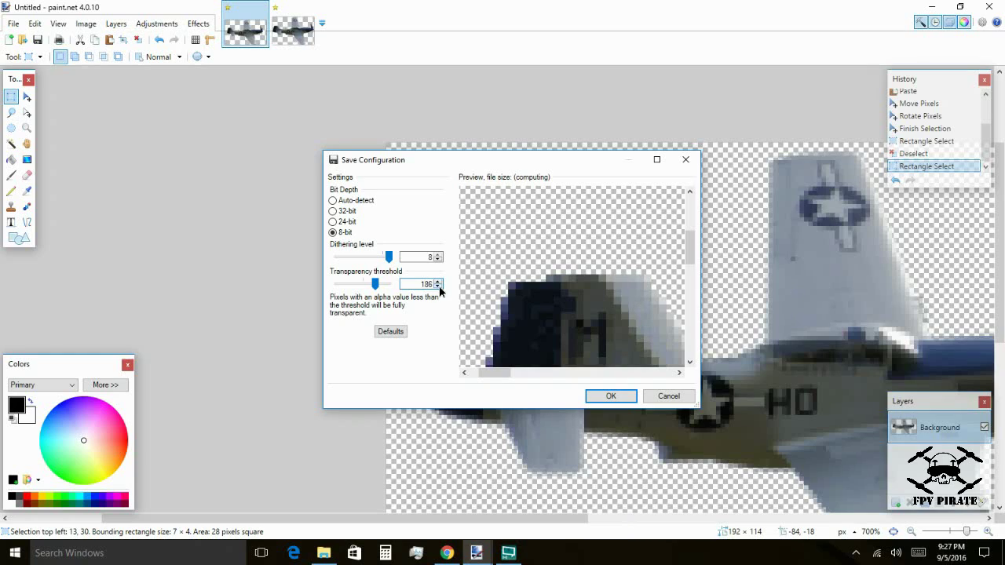
click(439, 288)
click(439, 287)
click(439, 287)
click(438, 287)
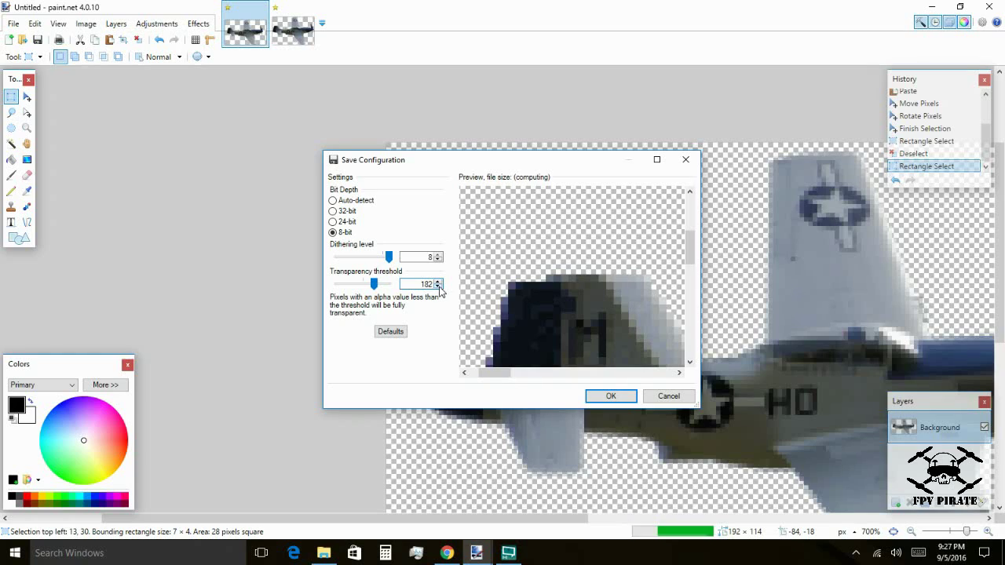
click(439, 288)
click(438, 287)
click(439, 287)
click(439, 287)
click(438, 287)
click(439, 282)
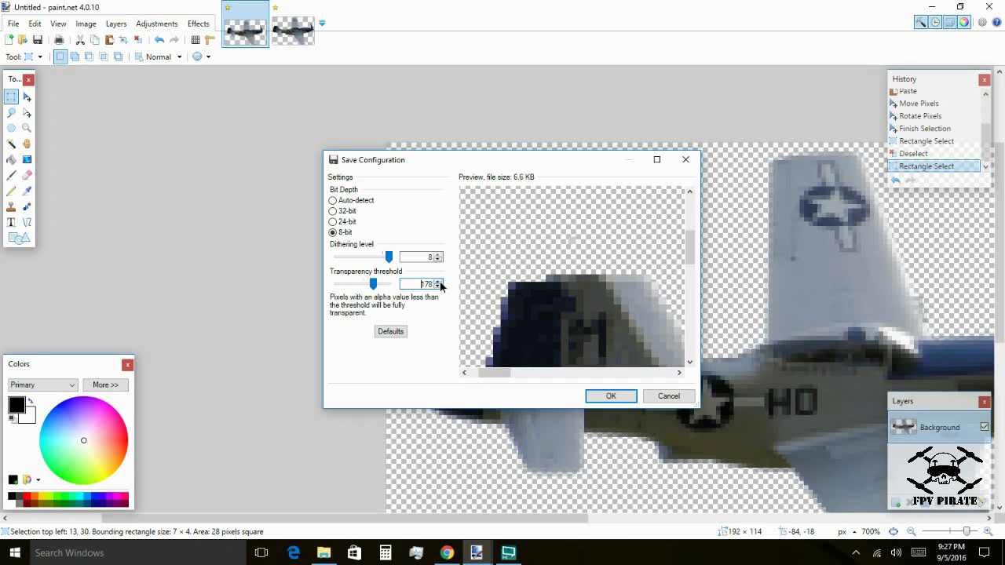
Step: Set the transparency threshold to 180, check the whole airplane in the preview, and save mustan.png as 8-bit
click(439, 283)
click(438, 282)
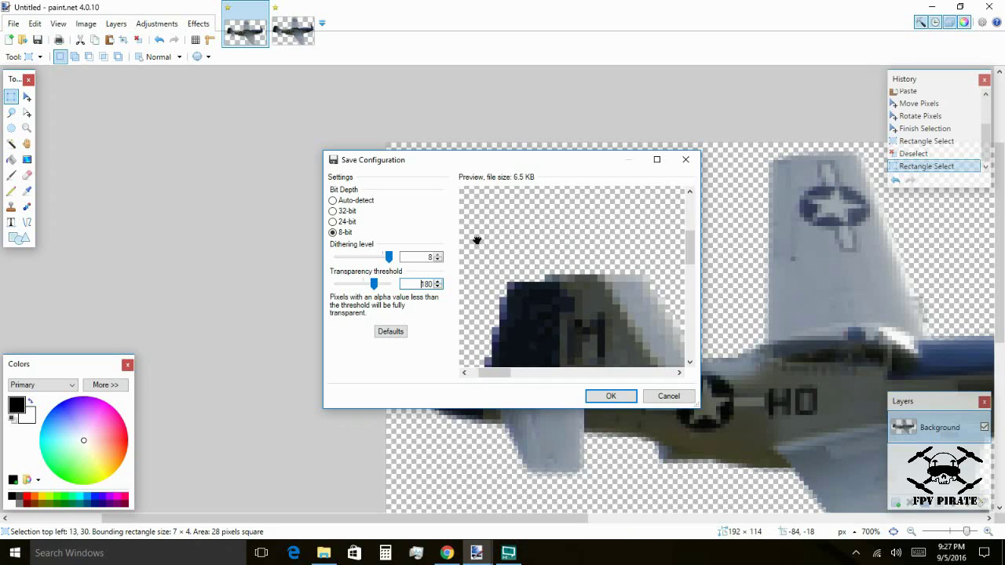
scroll(600, 272, down, 4)
drag(600, 273, 558, 274)
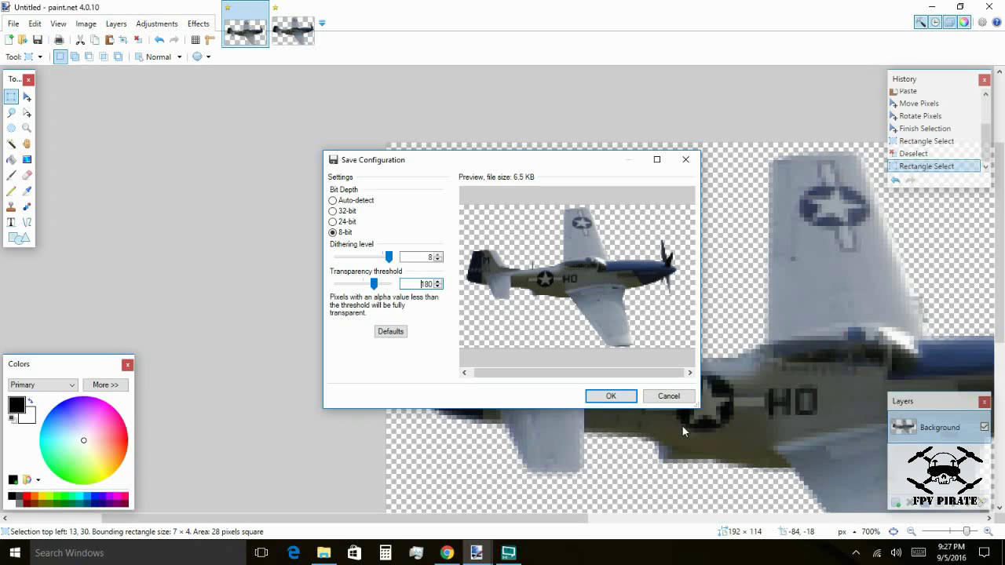
click(611, 396)
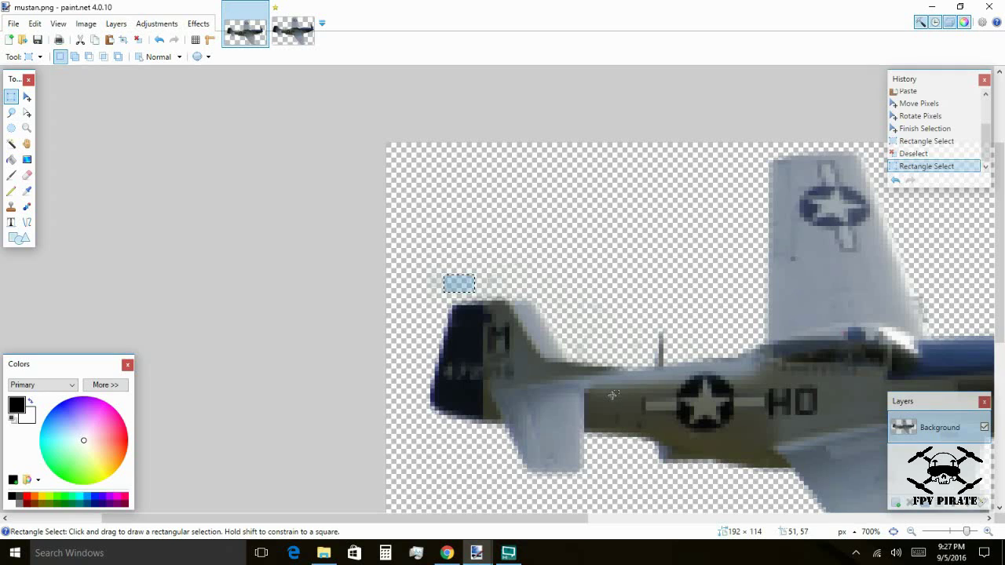
scroll(570, 254, down, 2)
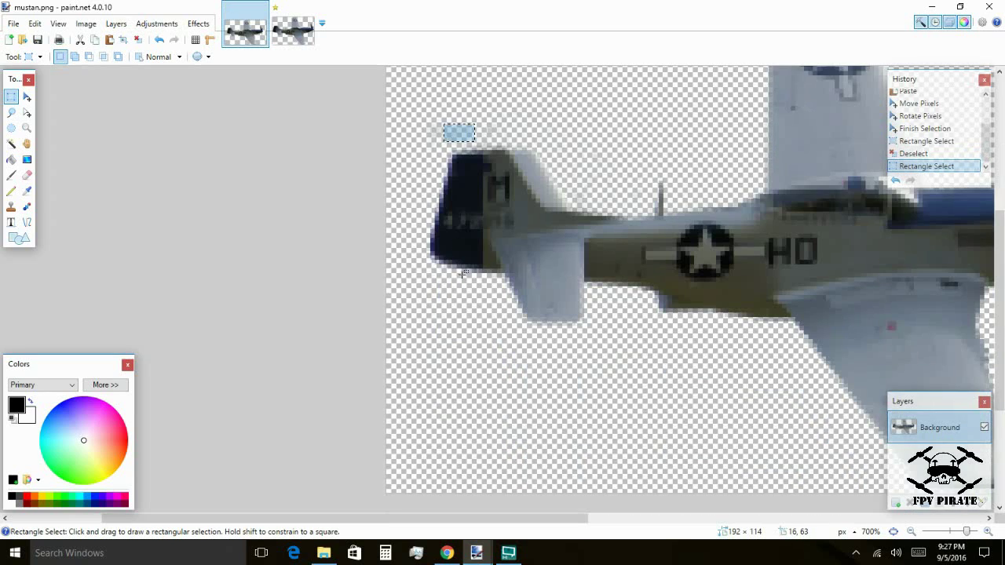
scroll(536, 259, down, 5)
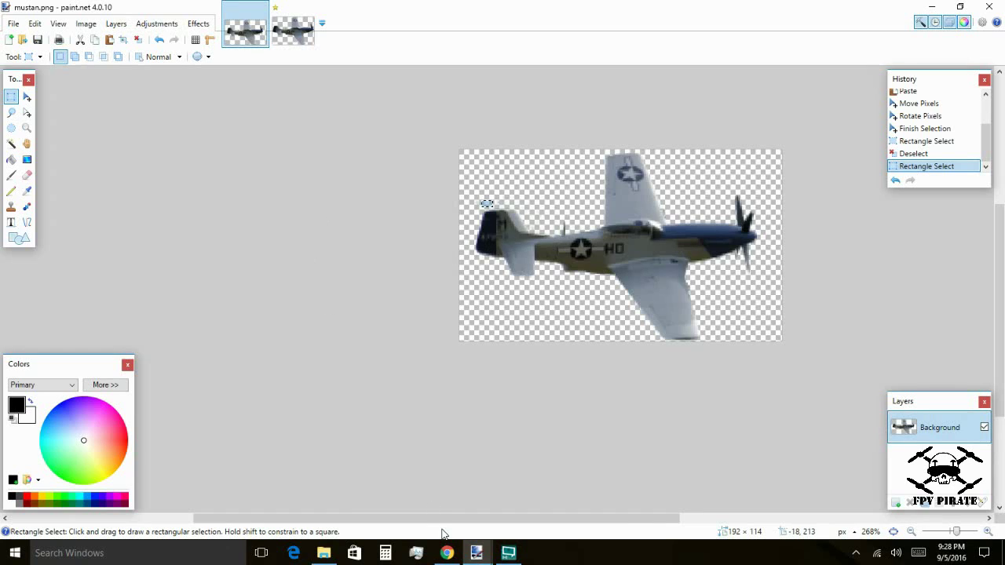
Step: Switch to Chrome and copy the first airplane image, the grey P-51 Mustang model, from the "p51 png" image results
click(446, 552)
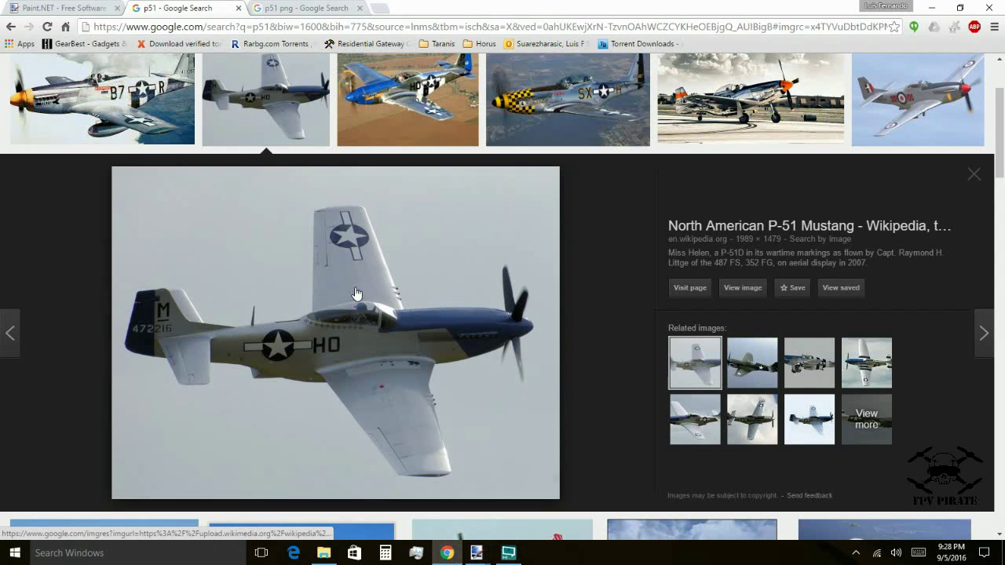
click(296, 9)
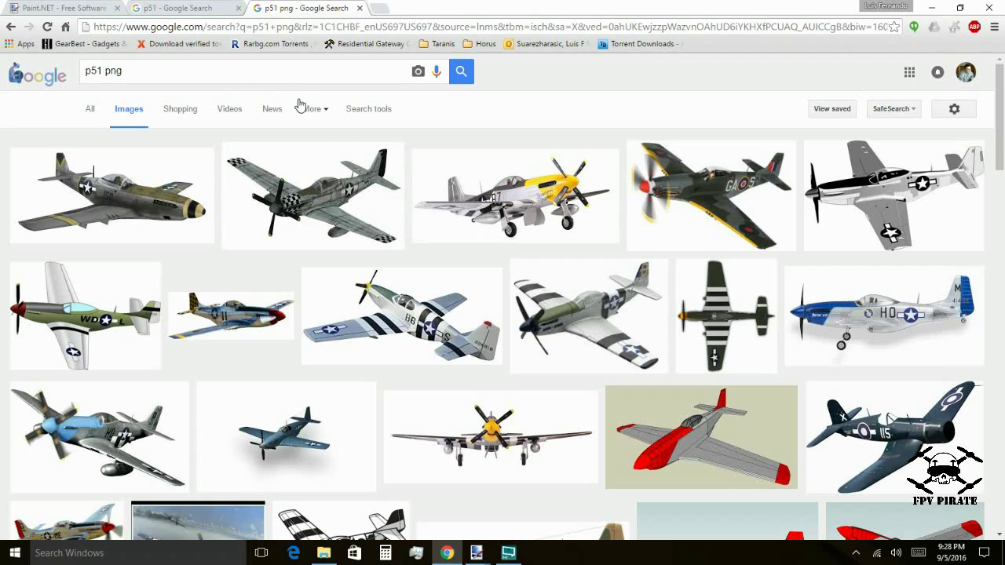
click(146, 176)
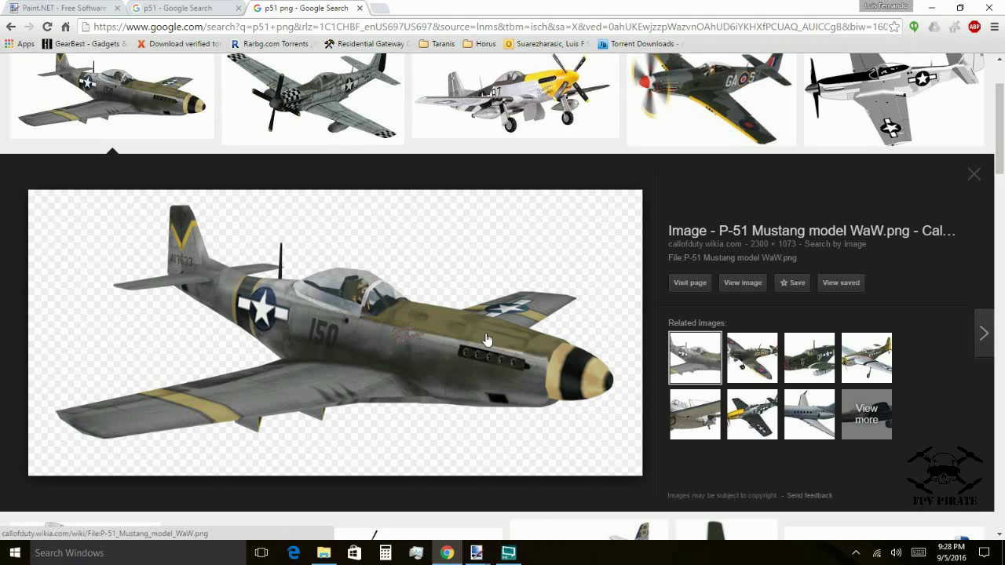
right_click(363, 277)
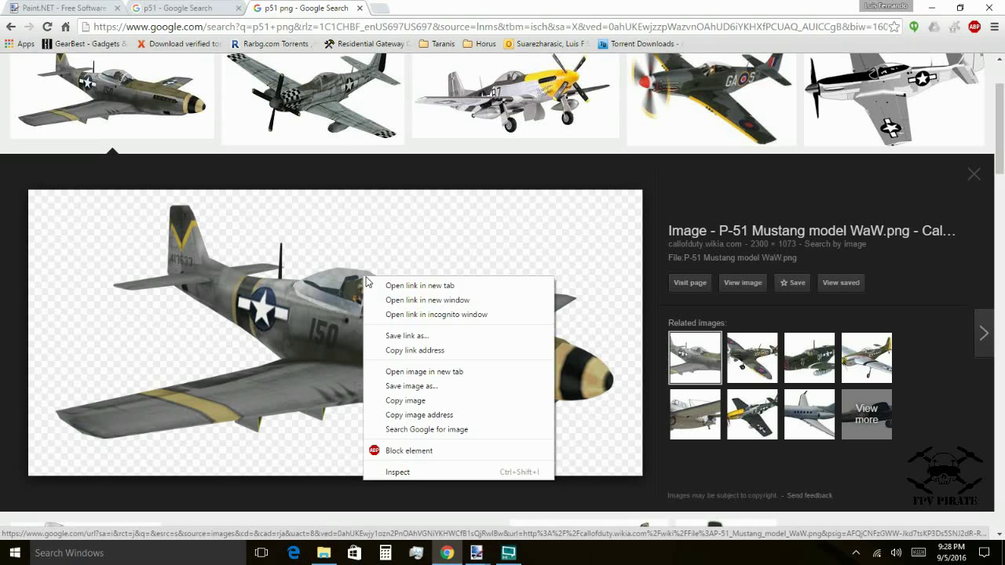
click(424, 401)
Step: Switch back to mustan.png in paint.net and erase the entire canvas content
mouse_move(476, 553)
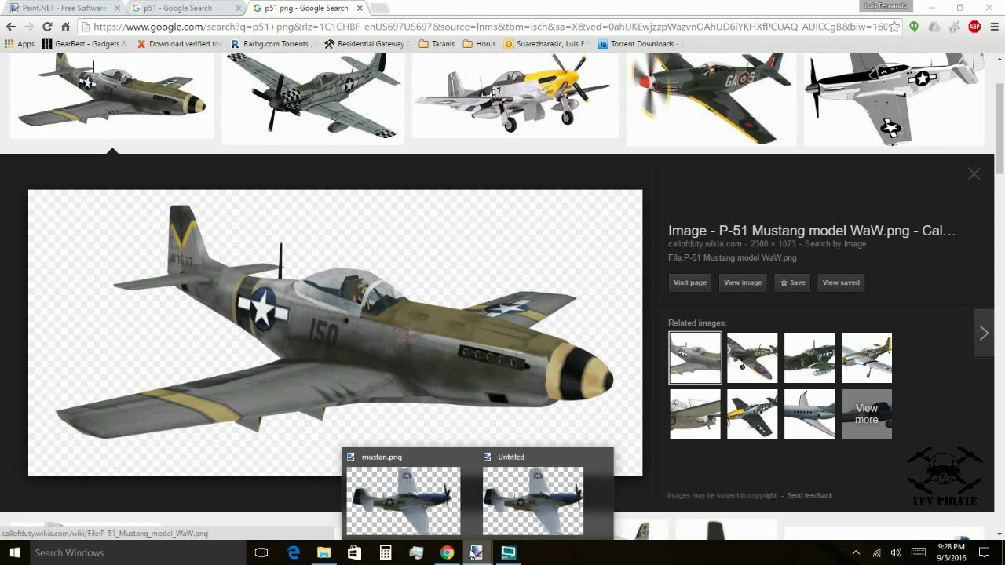
click(434, 514)
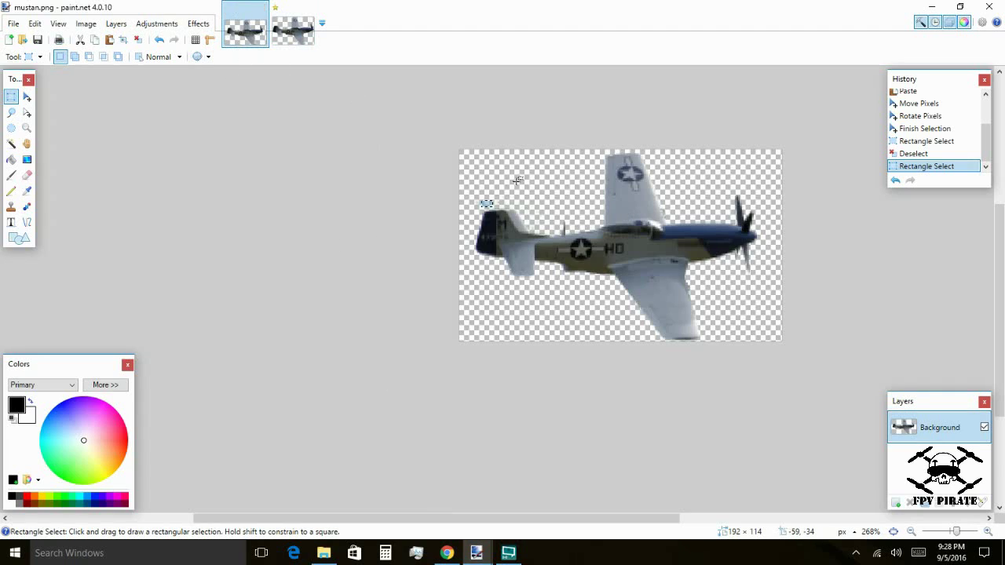
key(ctrl+a)
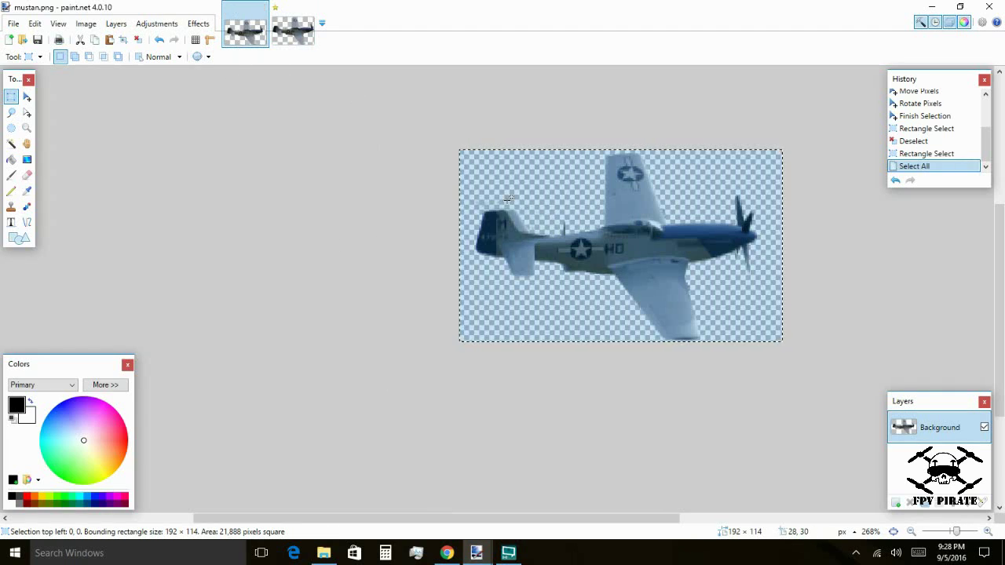
key(Delete)
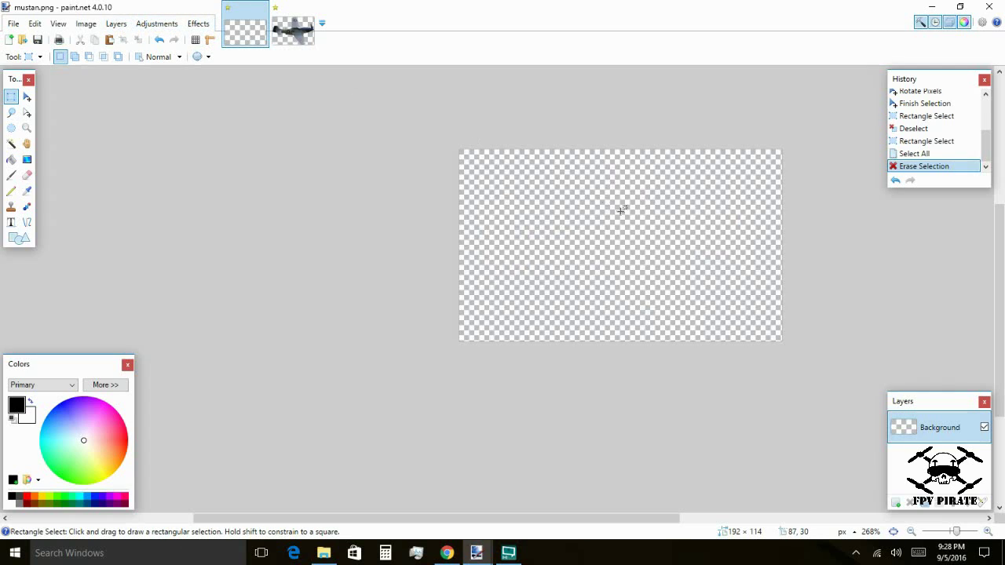
click(96, 25)
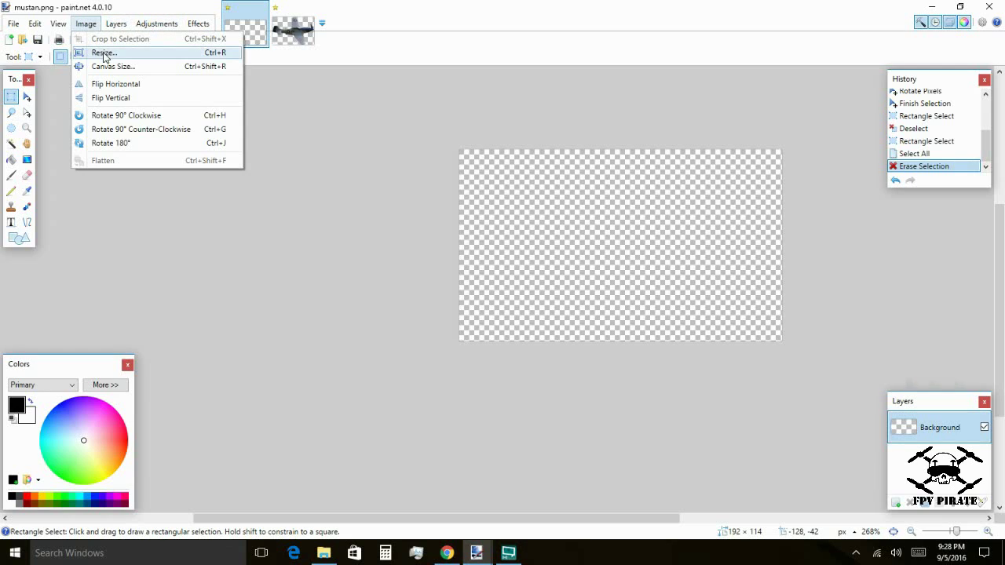
click(104, 52)
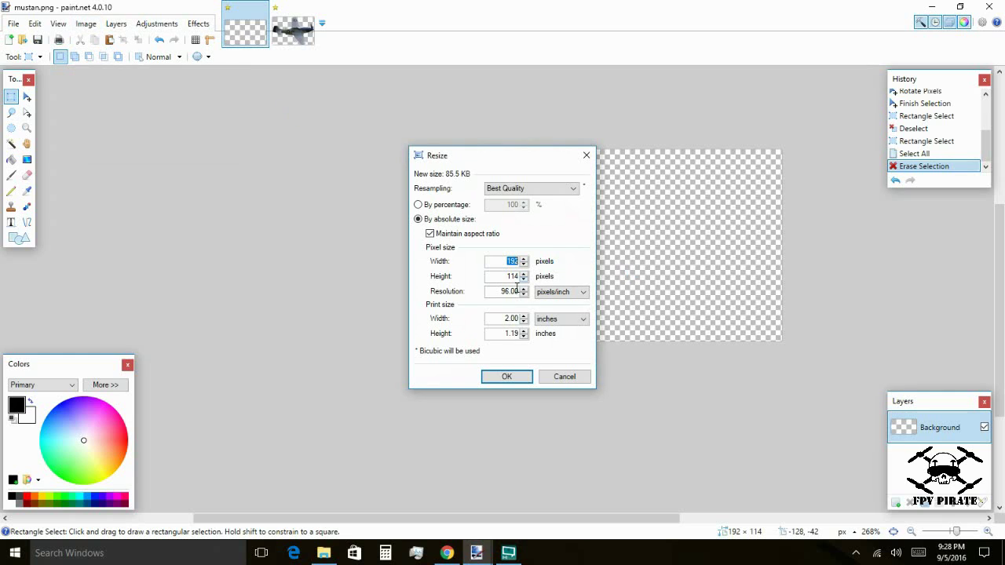
click(564, 377)
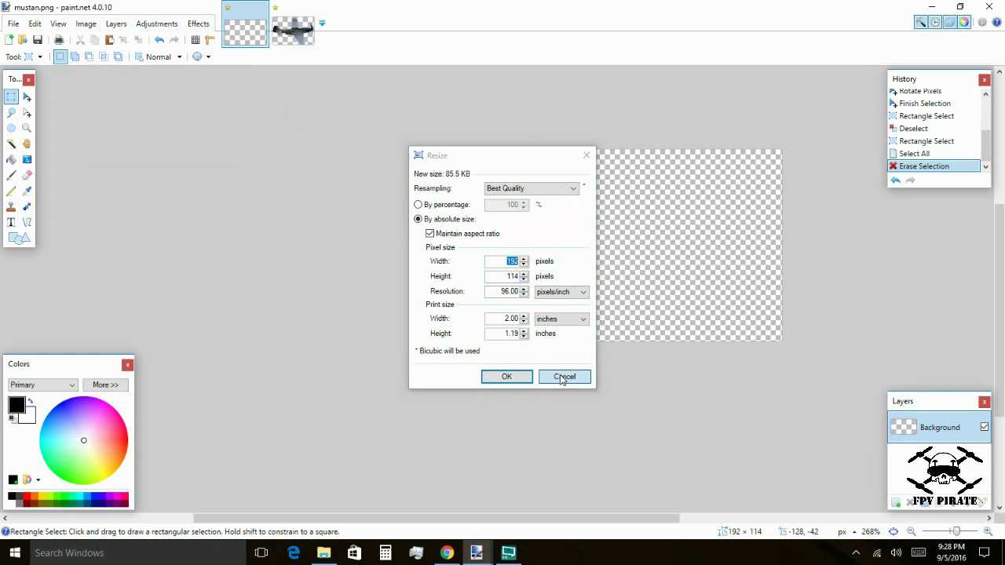
Step: Create a new 2300 × 1073 pixel image and paste the copied P-51 picture into it
click(282, 33)
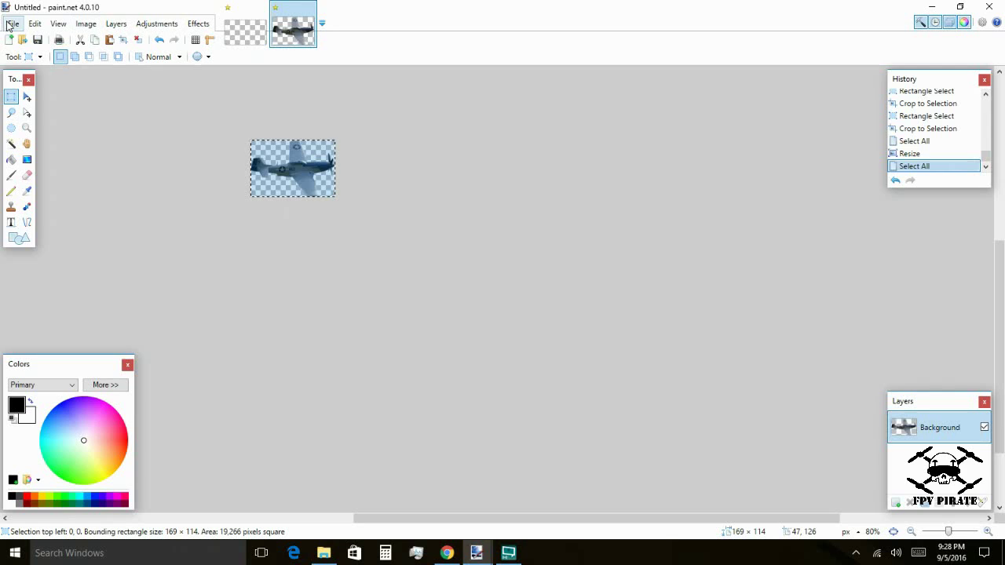
click(11, 23)
click(22, 38)
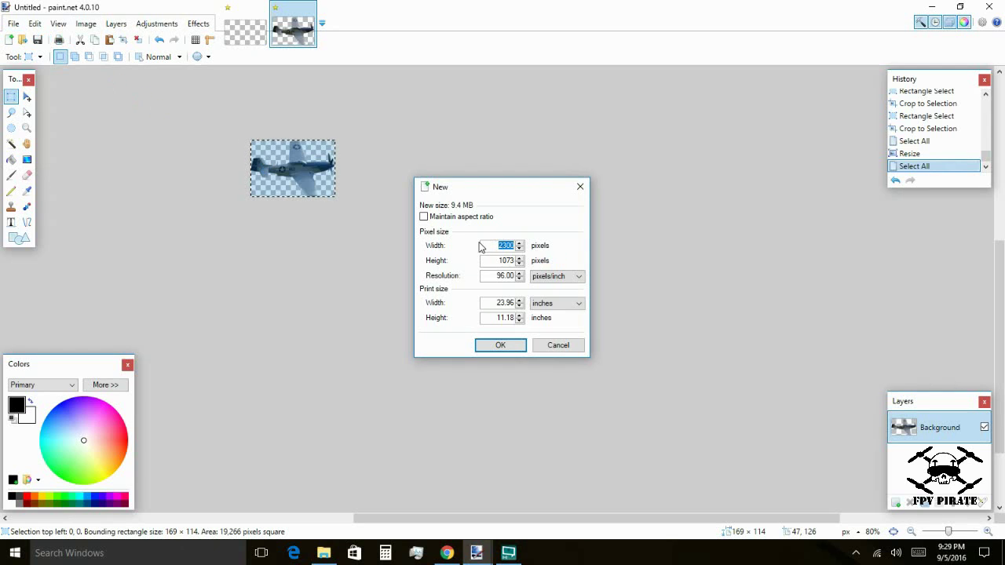
click(500, 345)
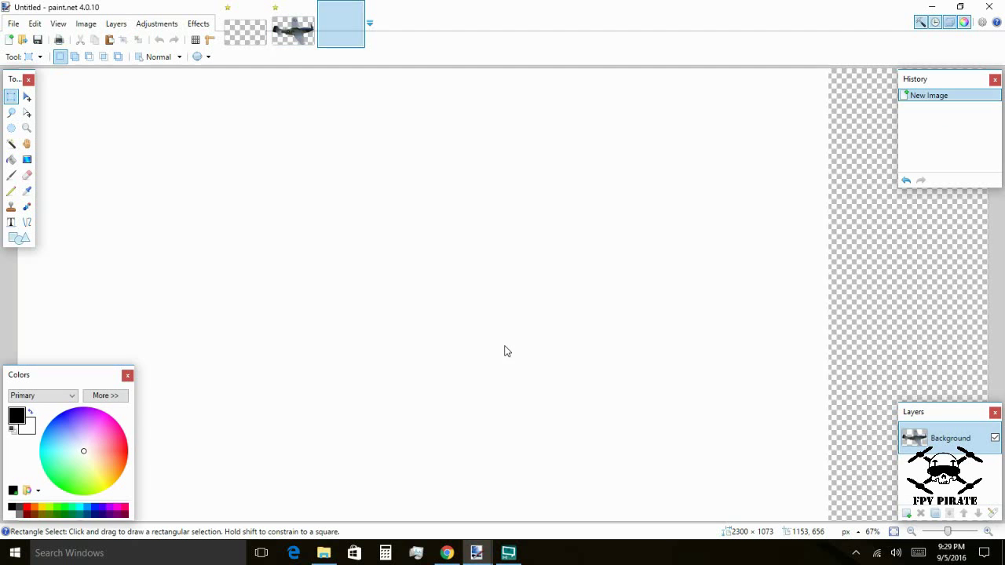
scroll(468, 275, down, 3)
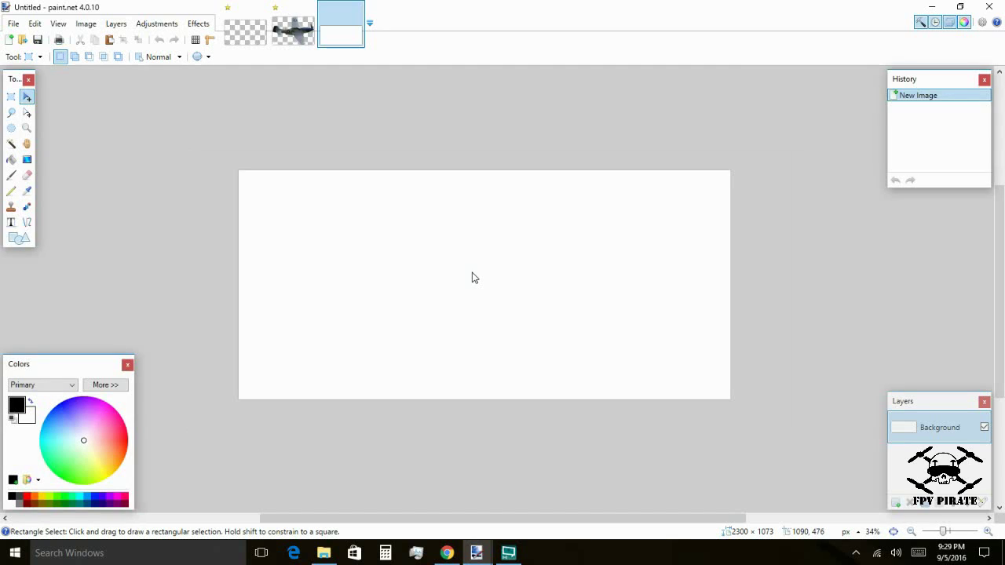
key(ctrl+v)
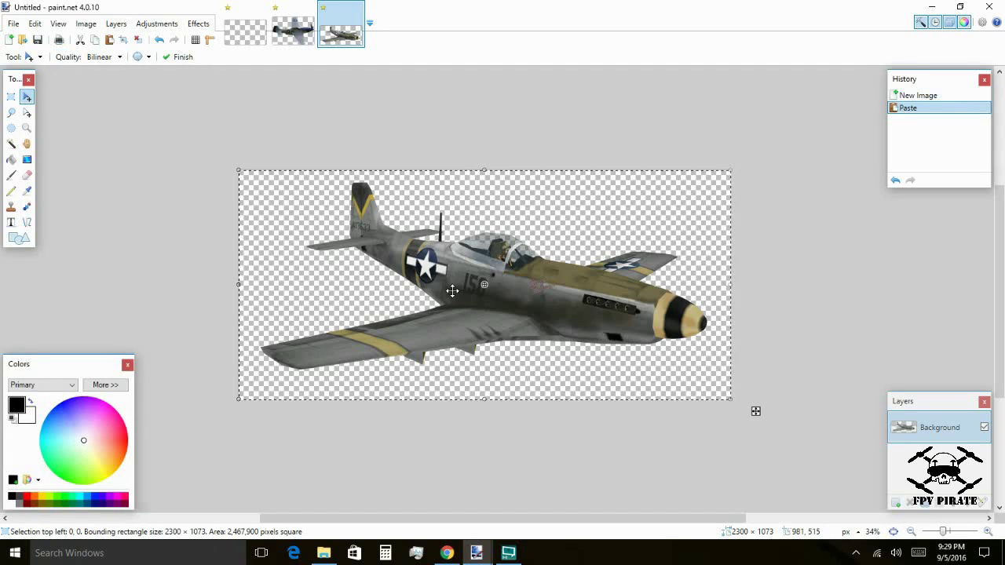
Step: Select a rectangle of about 2110 × 958 pixels closely around the airplane and crop the image to it
click(11, 96)
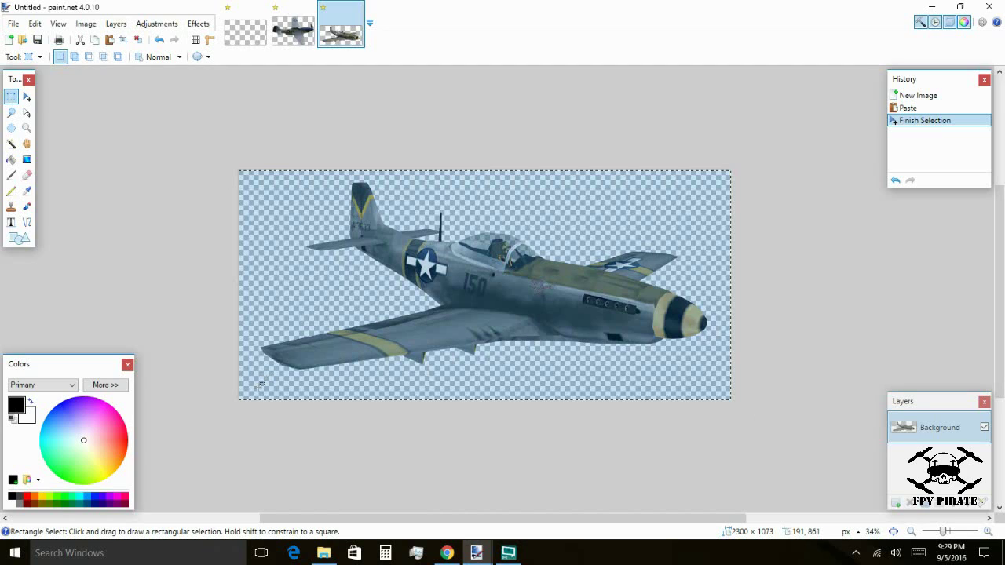
drag(259, 383, 708, 180)
click(94, 26)
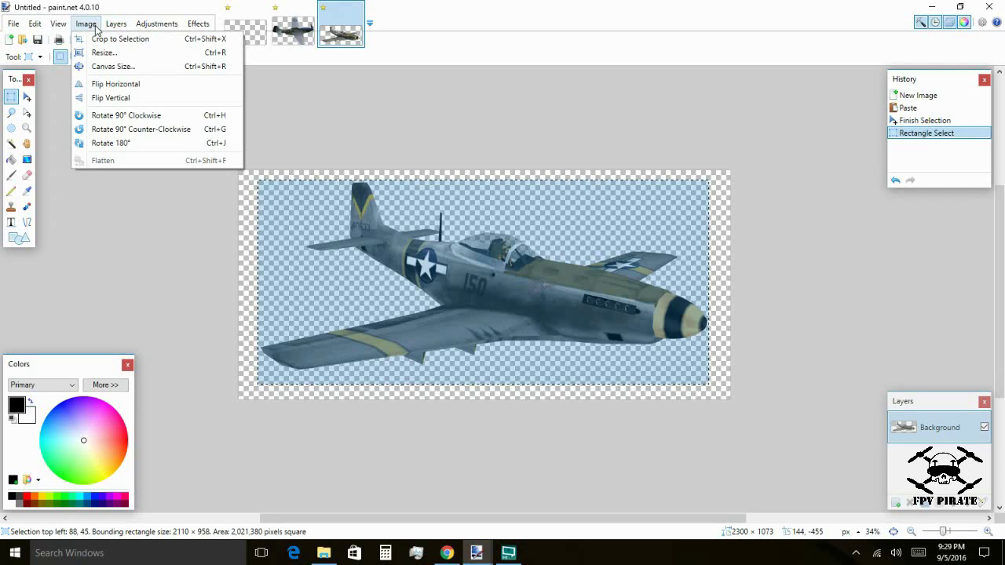
click(118, 40)
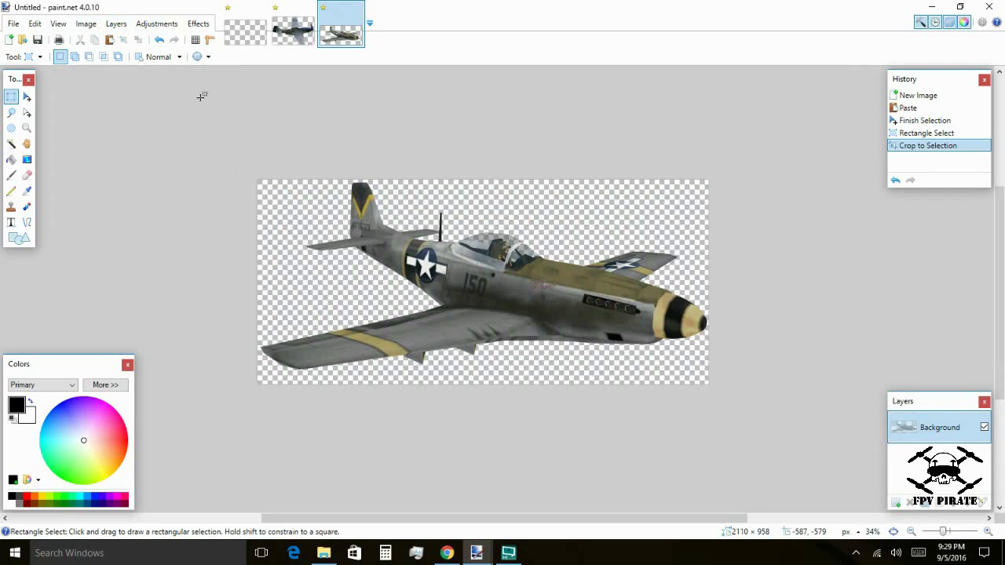
Step: Resize the cropped airplane image to a width of 192 pixels with the aspect ratio maintained
click(87, 23)
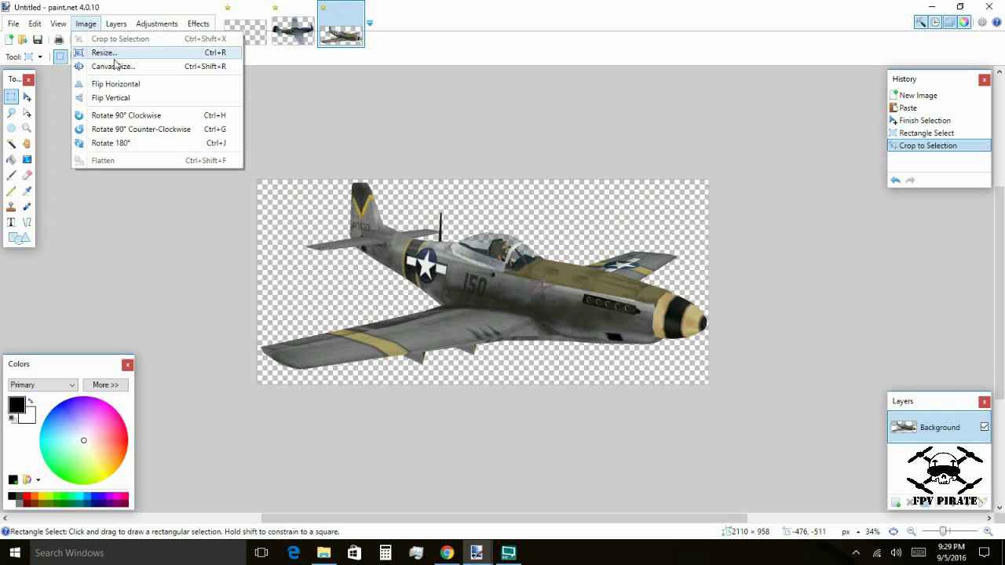
click(103, 52)
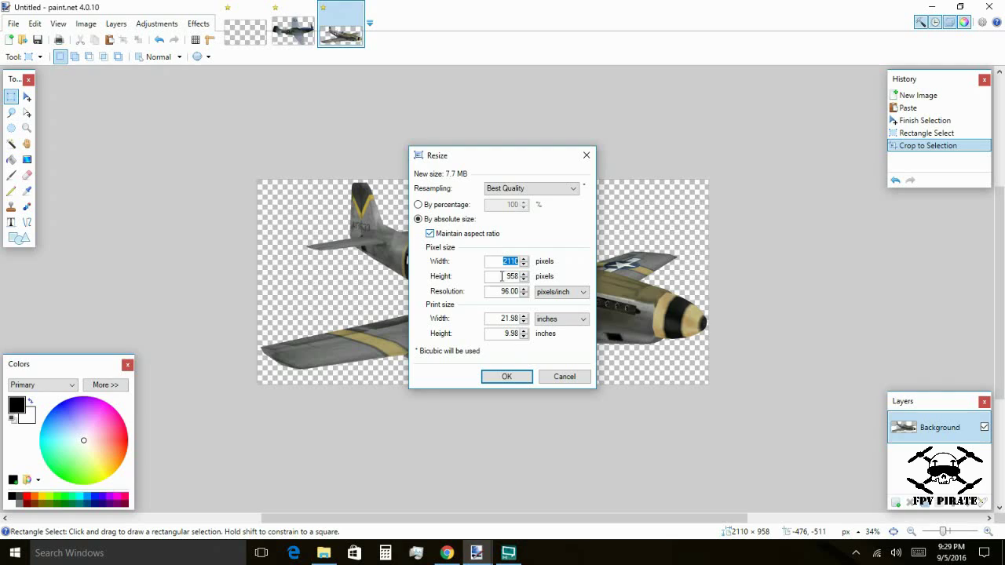
drag(493, 262, 558, 259)
text(192)
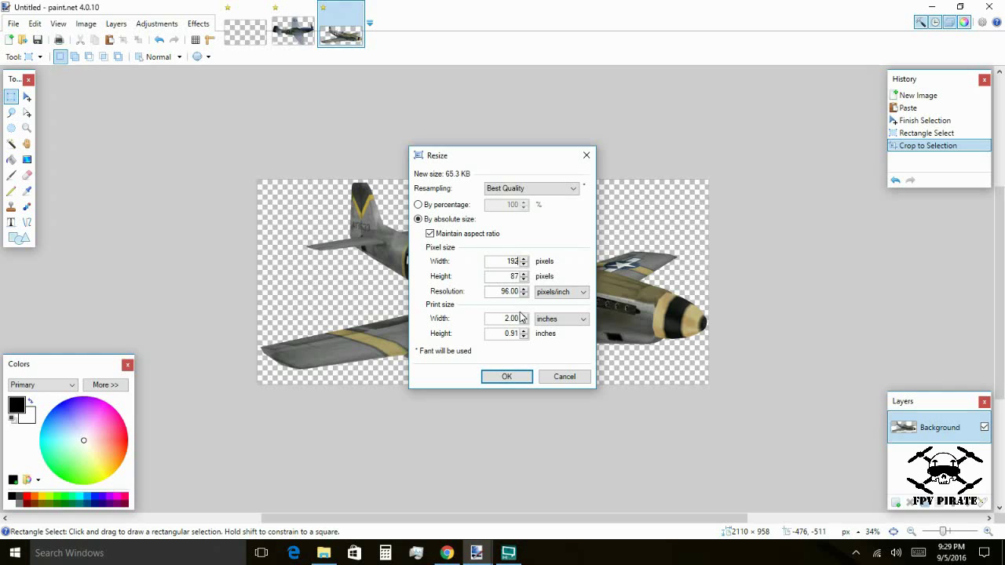
click(508, 377)
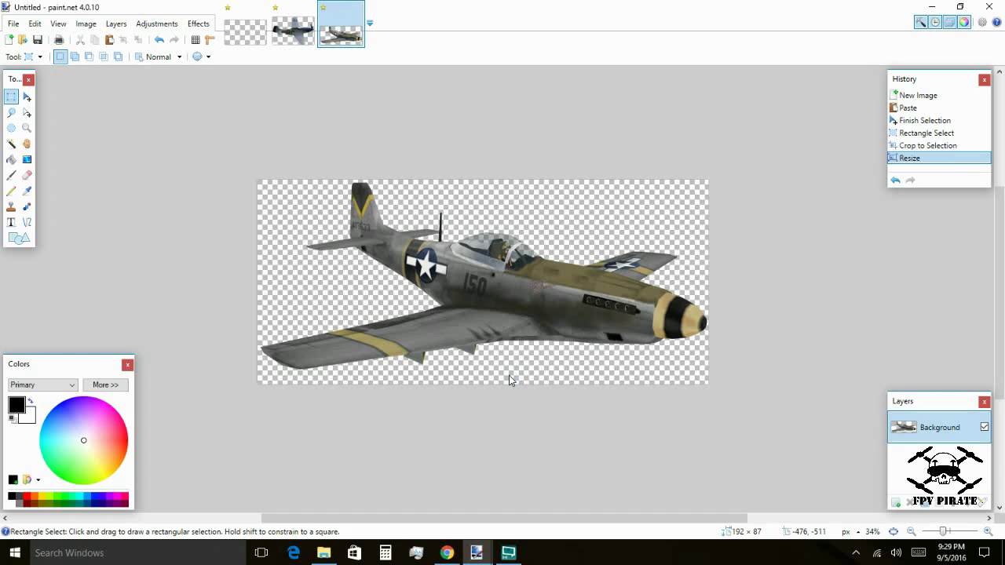
ctrl+scroll(263, 186, up, 6)
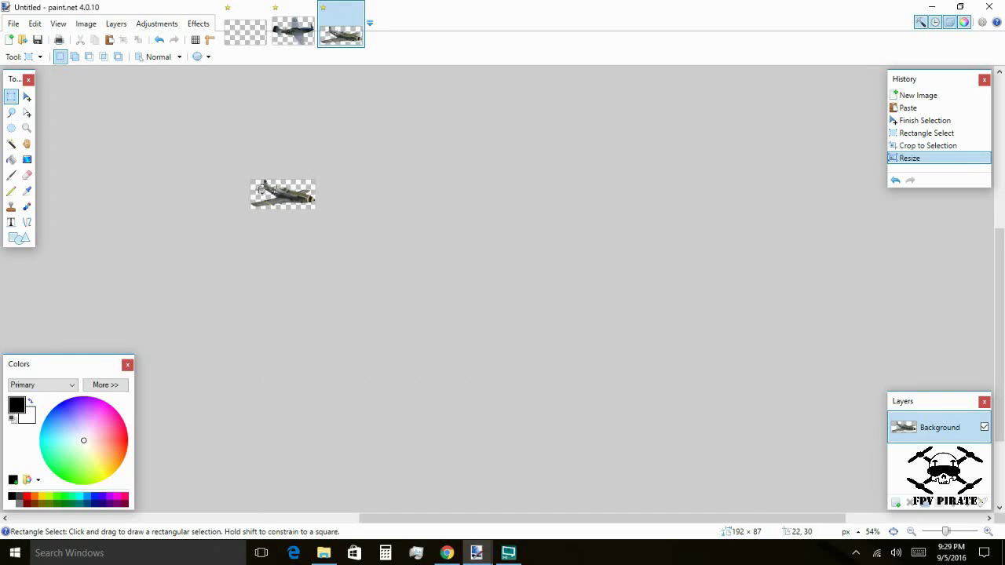
ctrl+scroll(296, 178, up, 1)
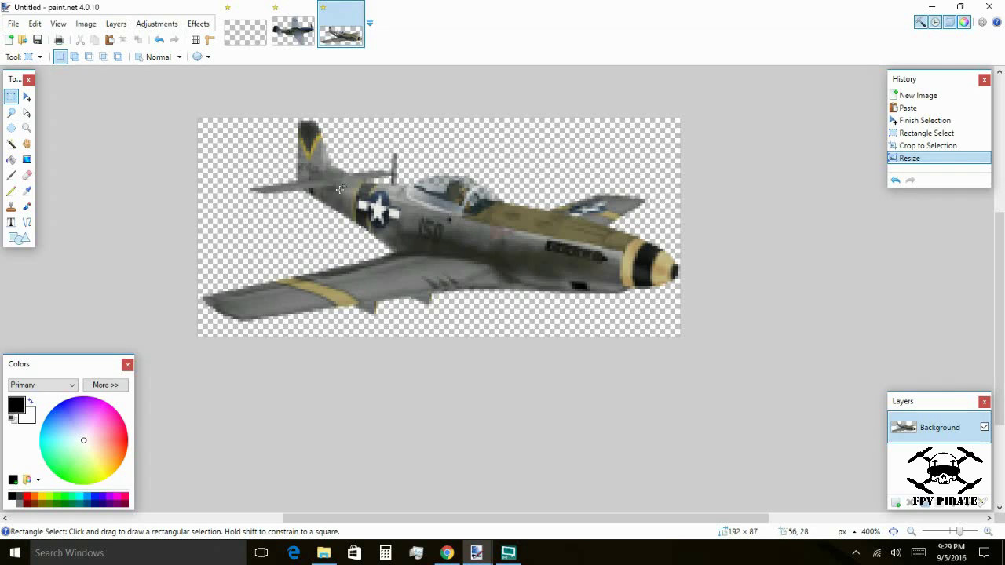
Step: Copy the whole resized airplane into the empty mustan.png canvas and move it down about 10 pixels
key(ctrl+a)
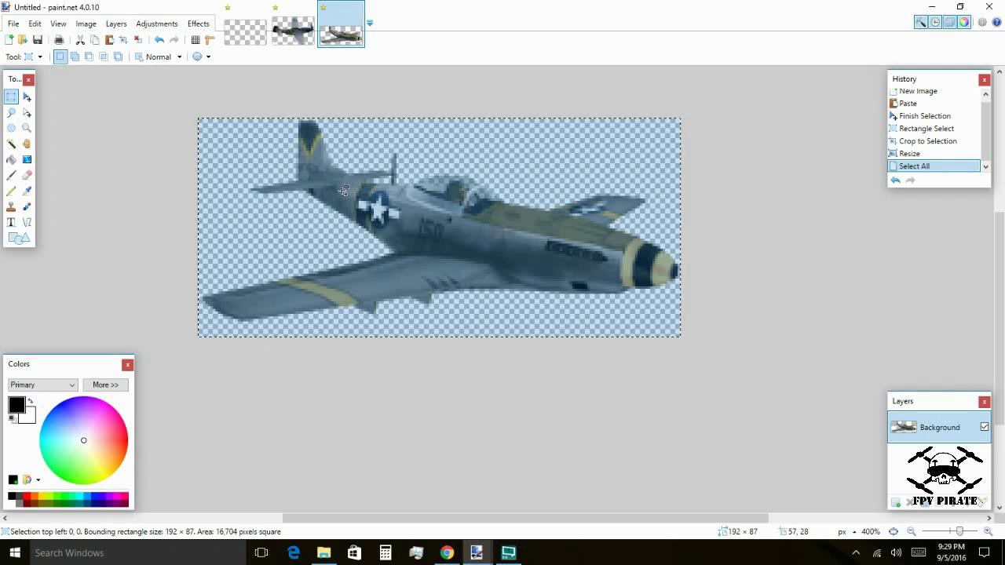
click(241, 37)
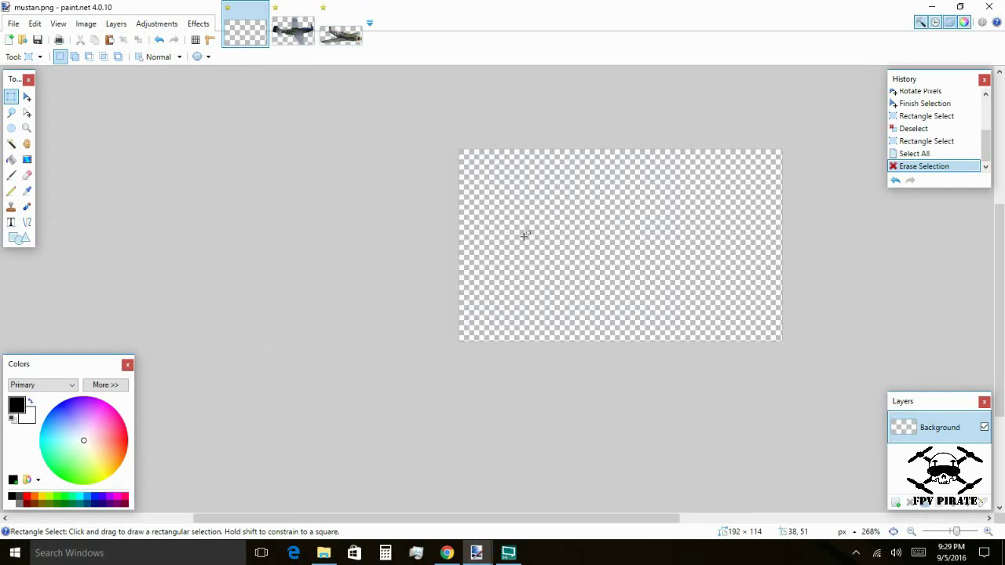
key(ctrl+v)
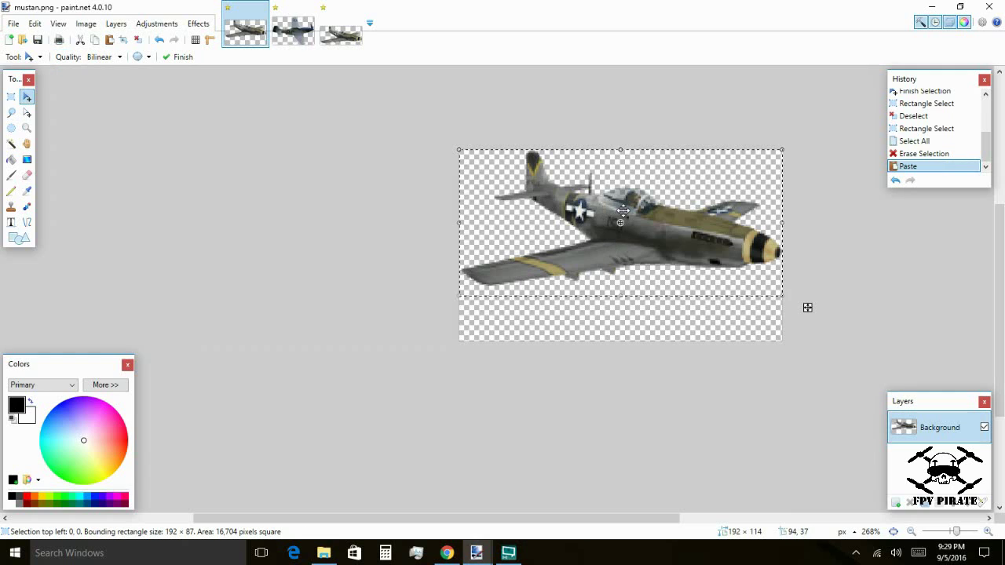
drag(620, 218, 620, 231)
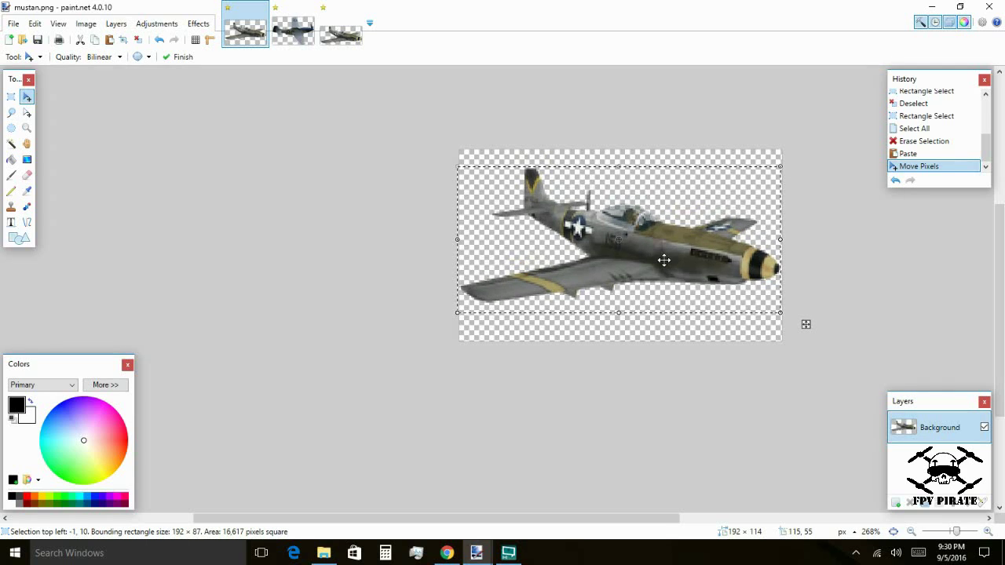
scroll(576, 268, up, 5)
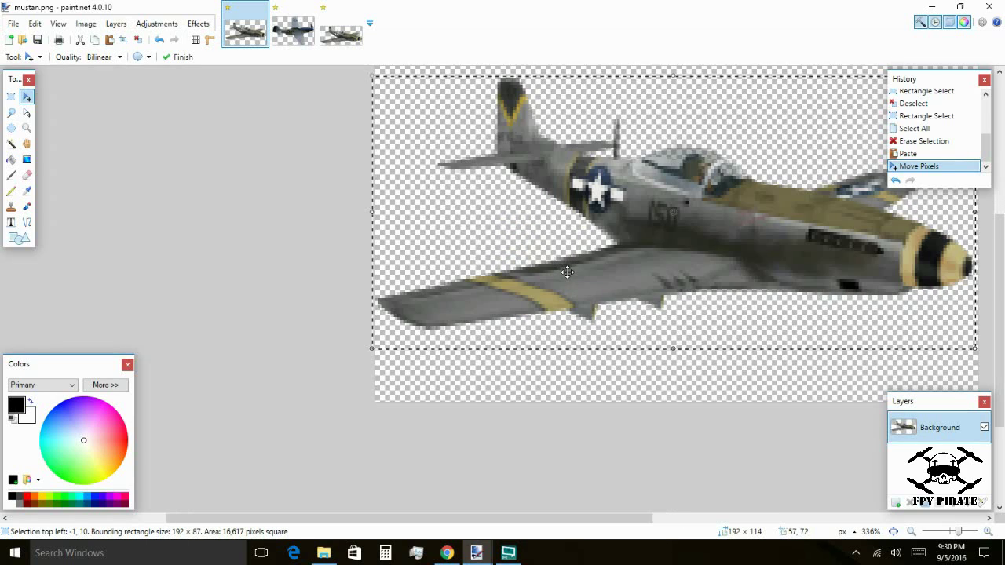
Step: Save the 192 × 114 pixel airplane image as a new PNG file named musta2.png on the Desktop
scroll(343, 321, up, 1)
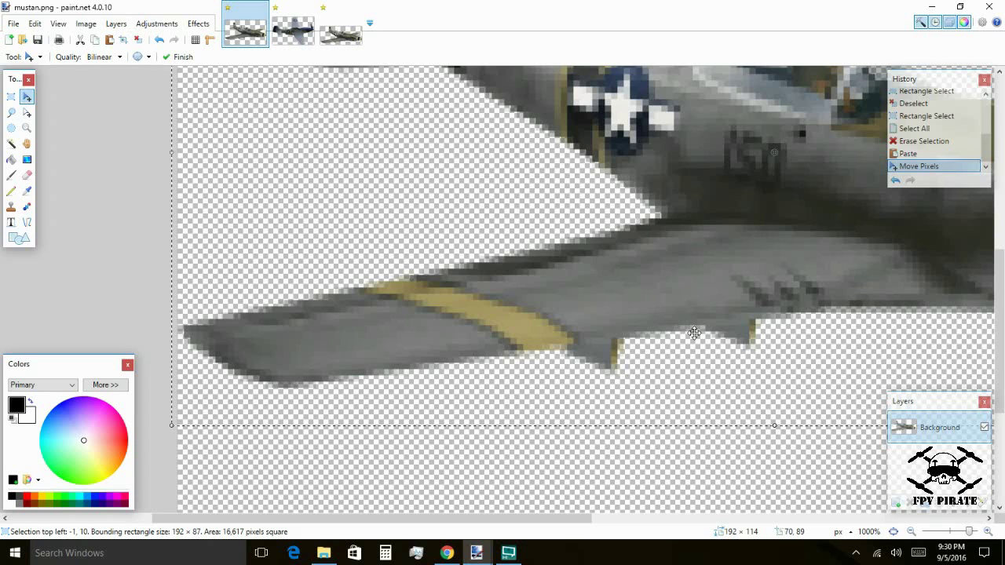
scroll(428, 202, down, 4)
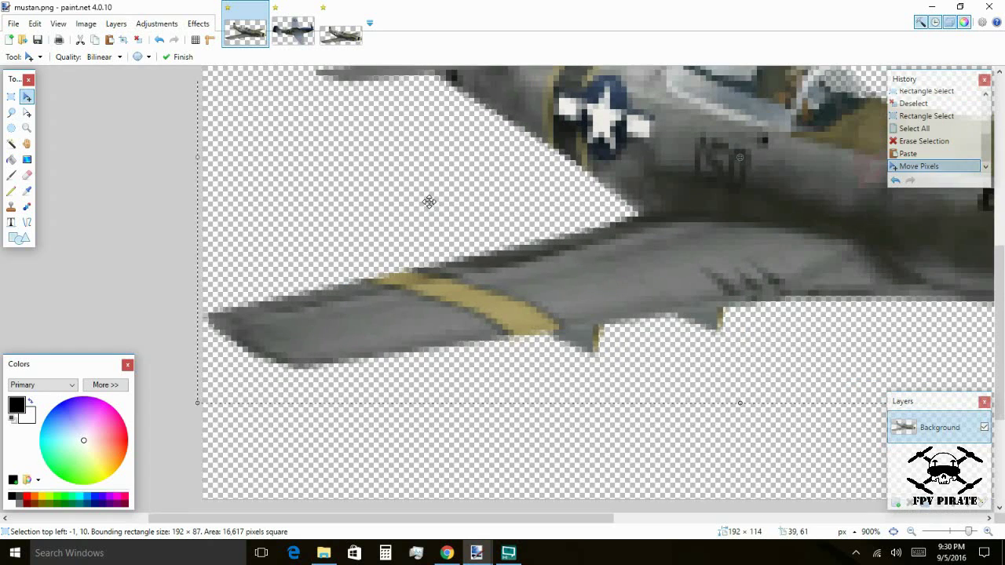
scroll(396, 202, down, 3)
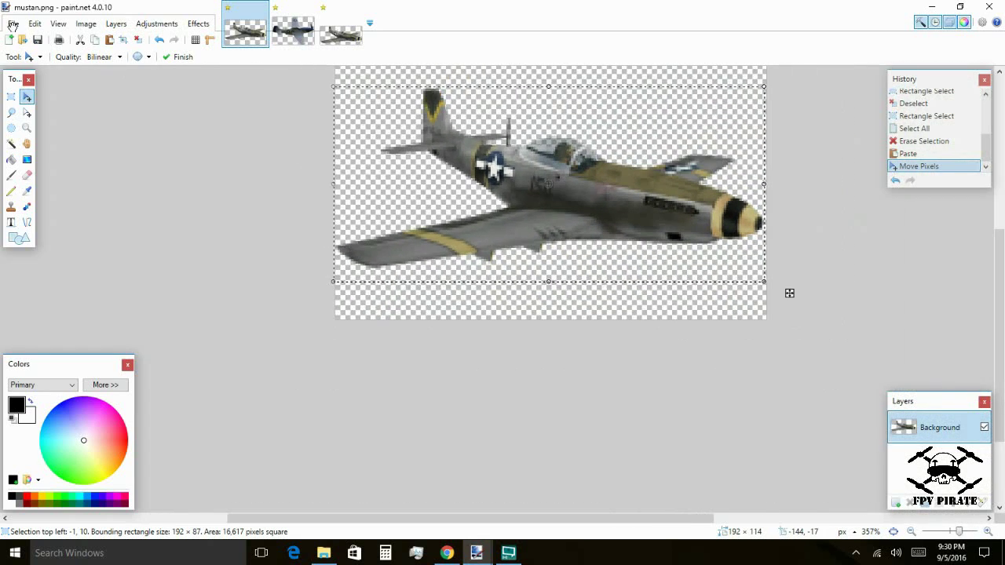
click(13, 23)
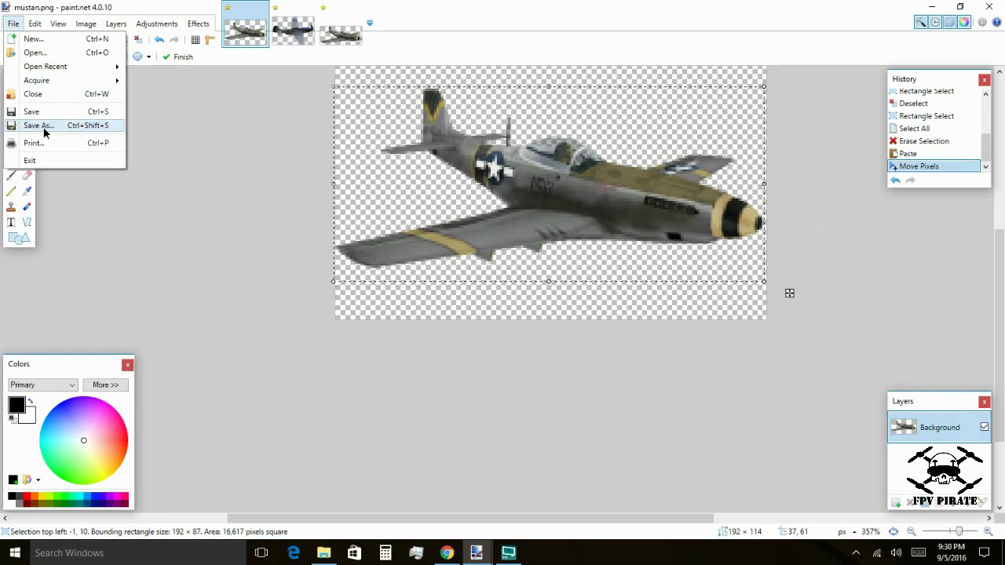
click(43, 126)
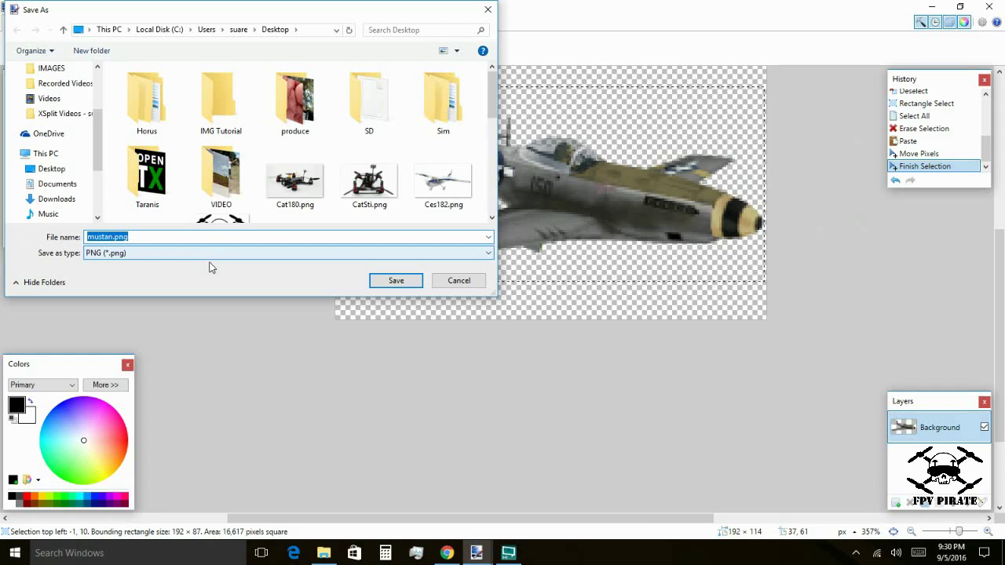
click(112, 236)
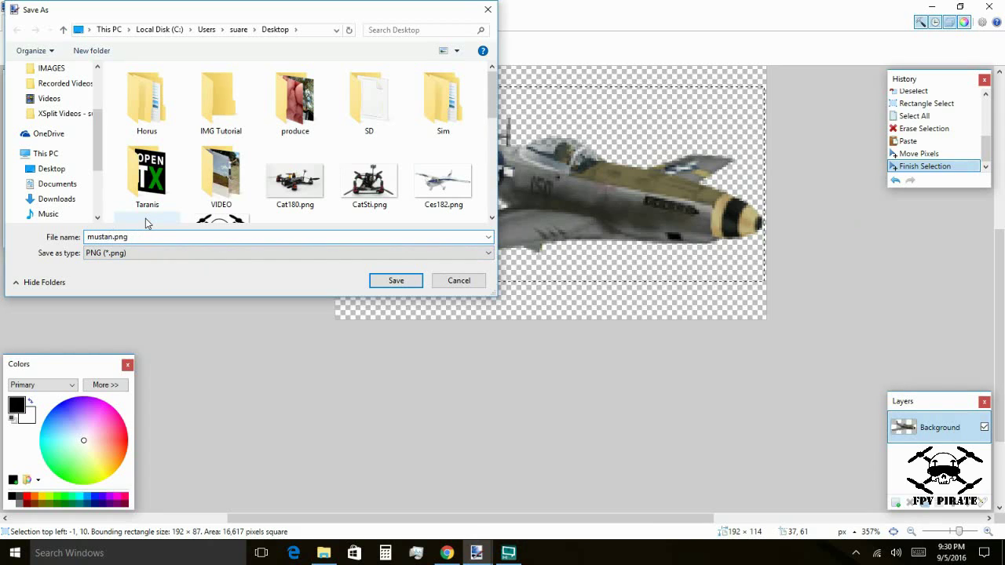
key(Delete)
text(ng)
click(398, 280)
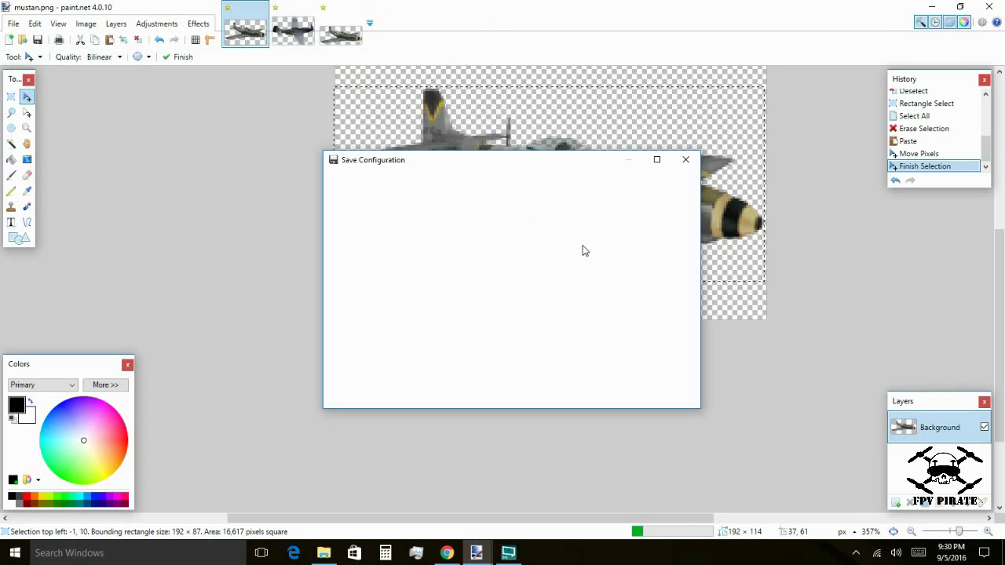
Step: Try transparency thresholds of 0 and 1 for the 8-bit PNG, checking the wing and fuselage edges in the save preview
scroll(556, 302, up, 3)
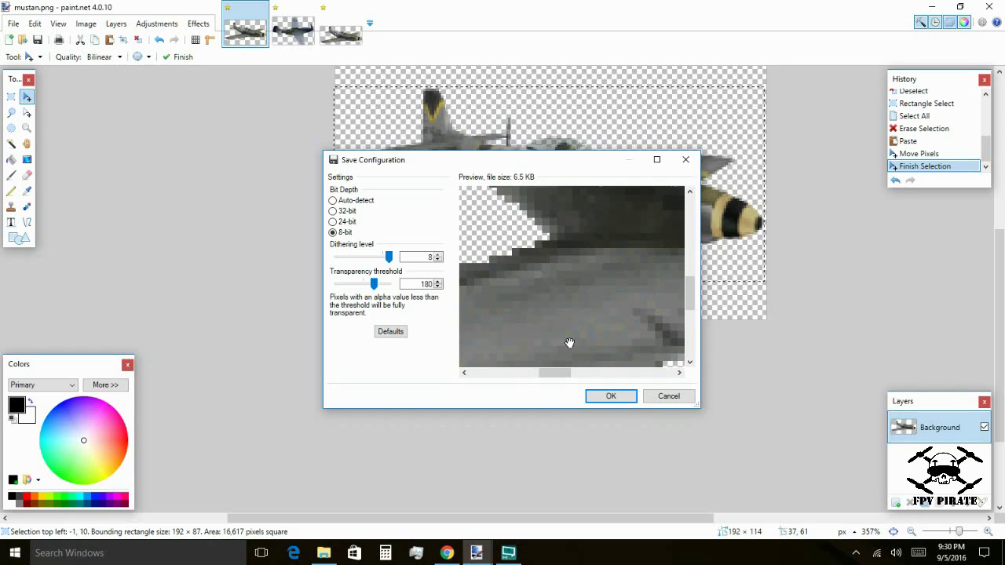
drag(569, 343, 598, 222)
drag(581, 267, 438, 297)
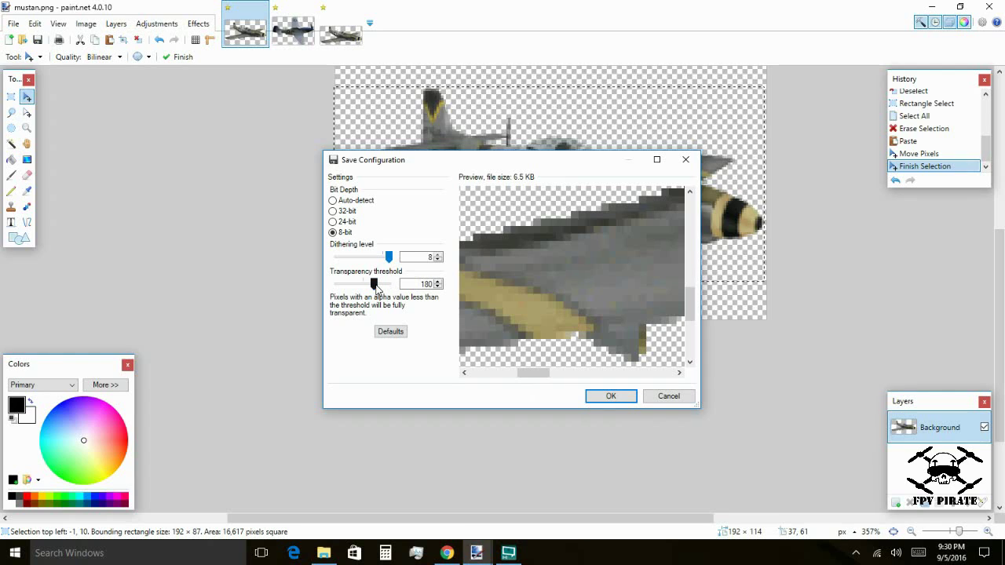
drag(313, 289, 314, 288)
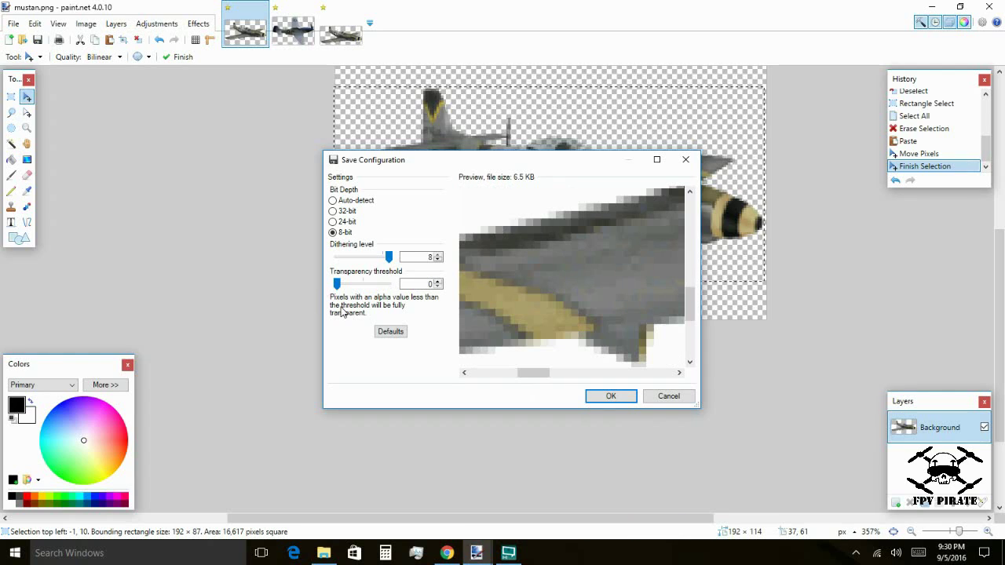
click(438, 285)
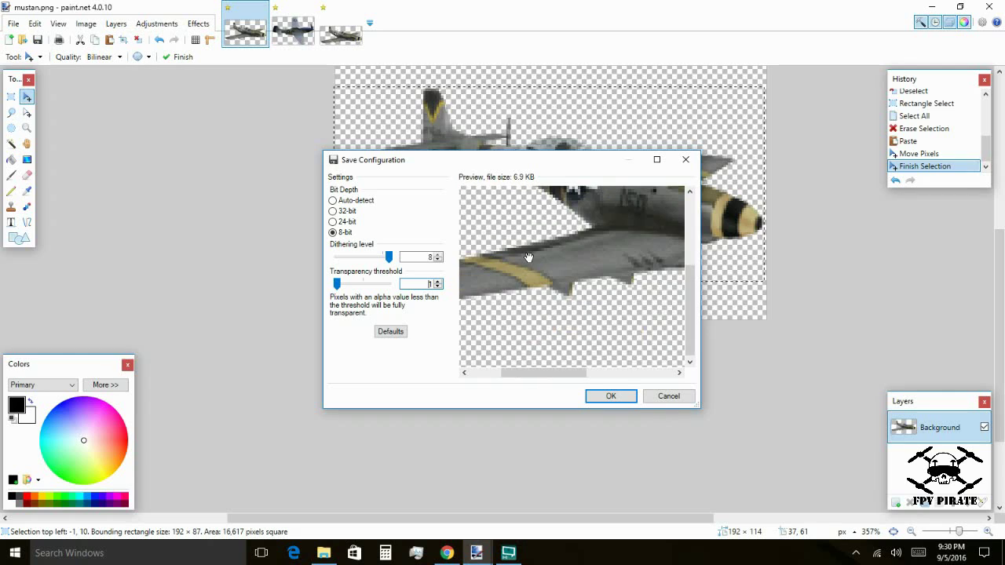
scroll(614, 290, down, 3)
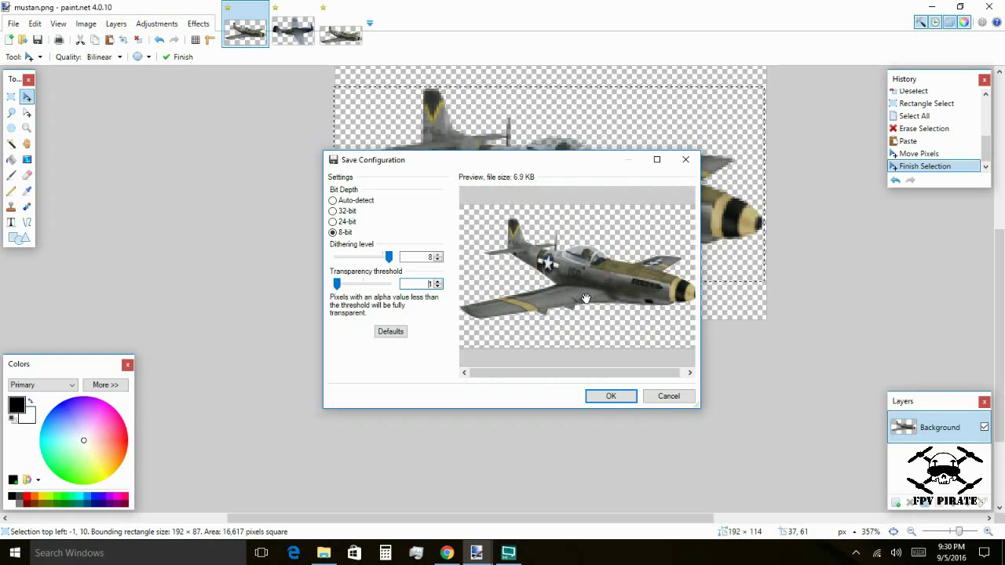
scroll(533, 269, up, 4)
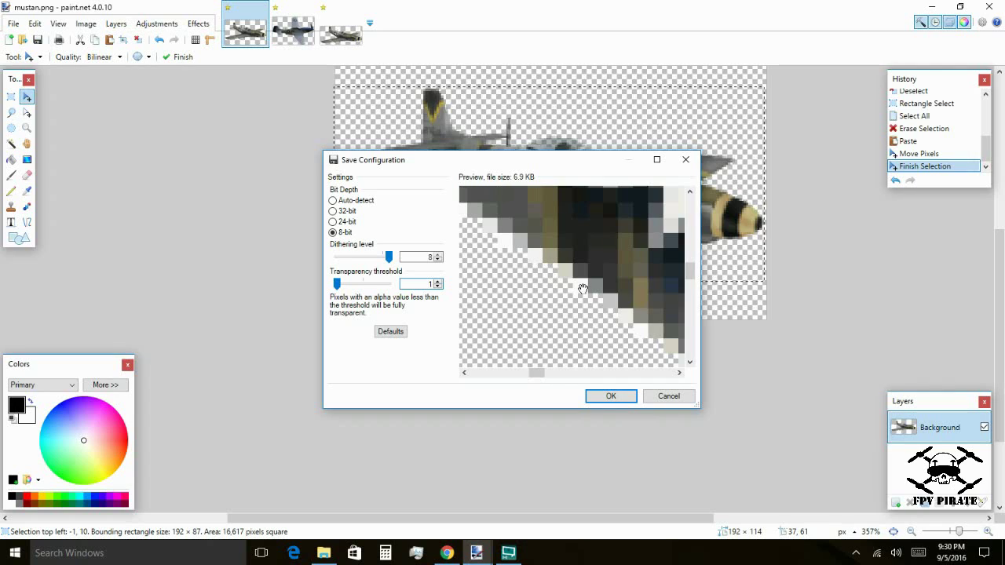
Step: Raise the transparency threshold step by step to 10 while watching the fuselage edge in the preview
click(438, 285)
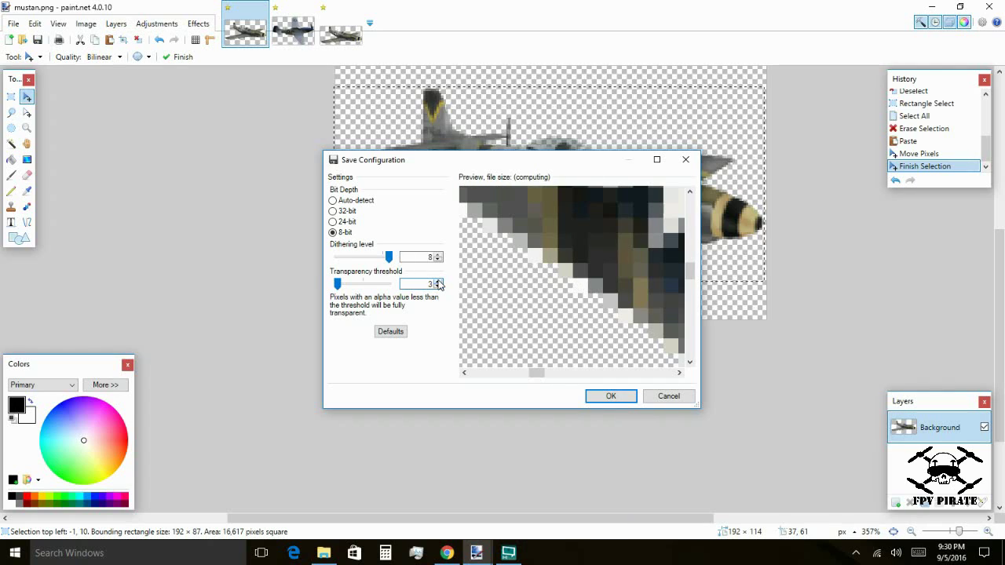
click(438, 285)
click(438, 285)
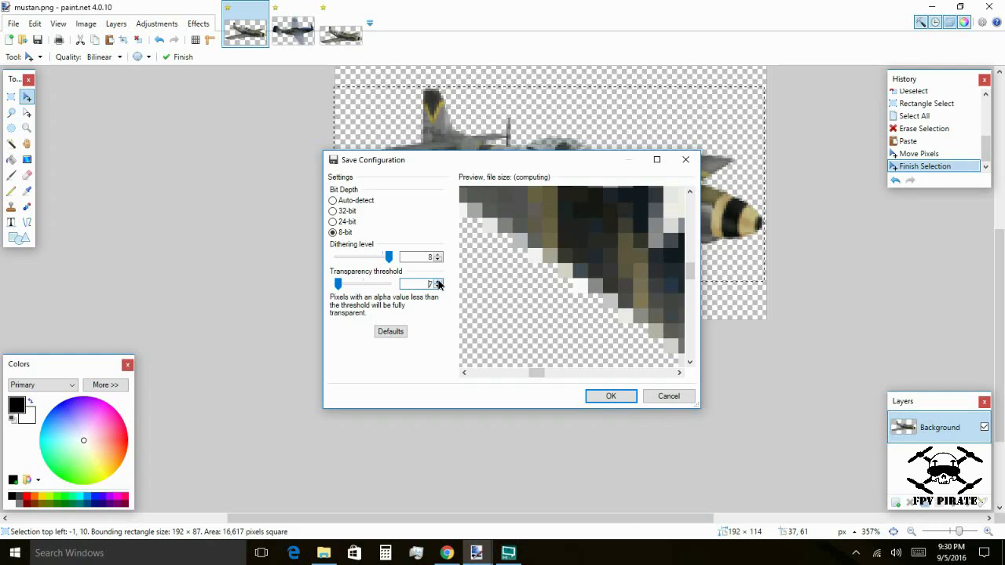
click(438, 285)
click(438, 285)
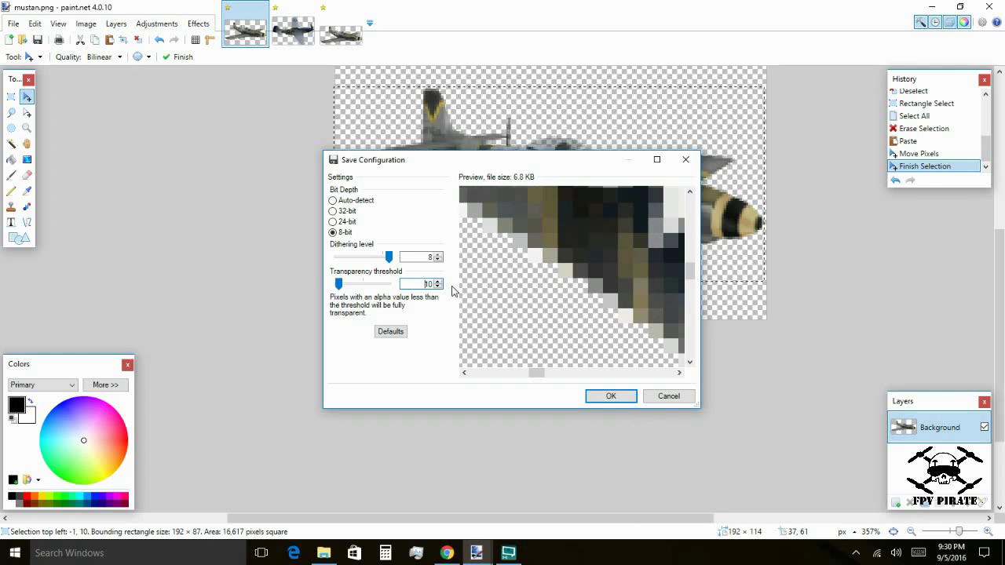
Step: Set the transparency threshold to 31 and check the airplane's outline in the save preview
click(347, 284)
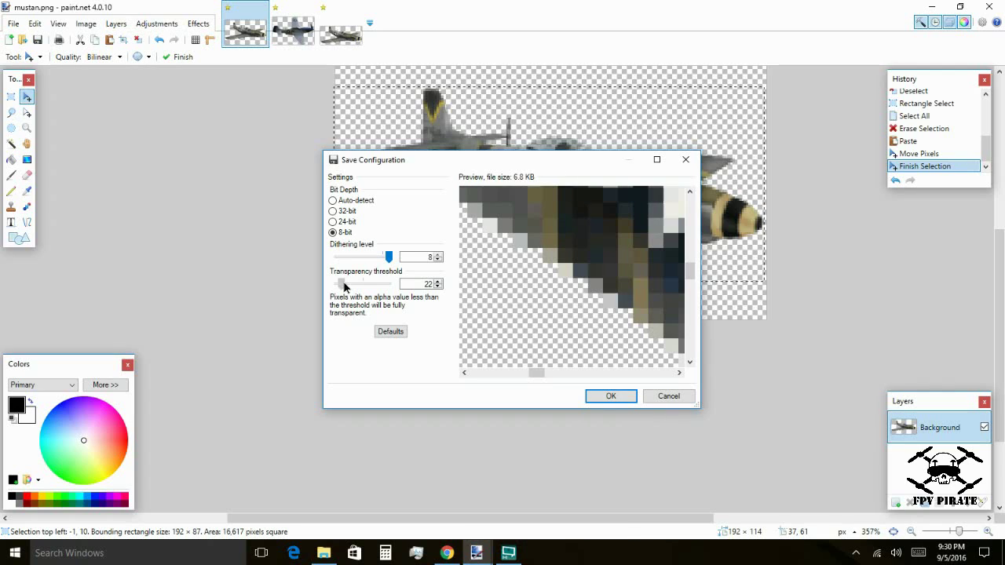
drag(343, 287, 351, 287)
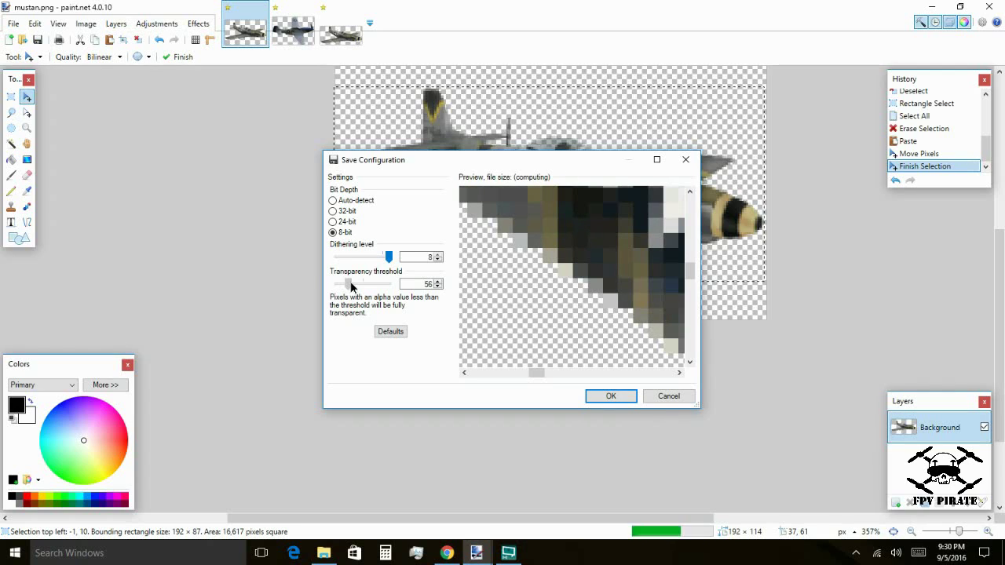
drag(350, 287, 344, 287)
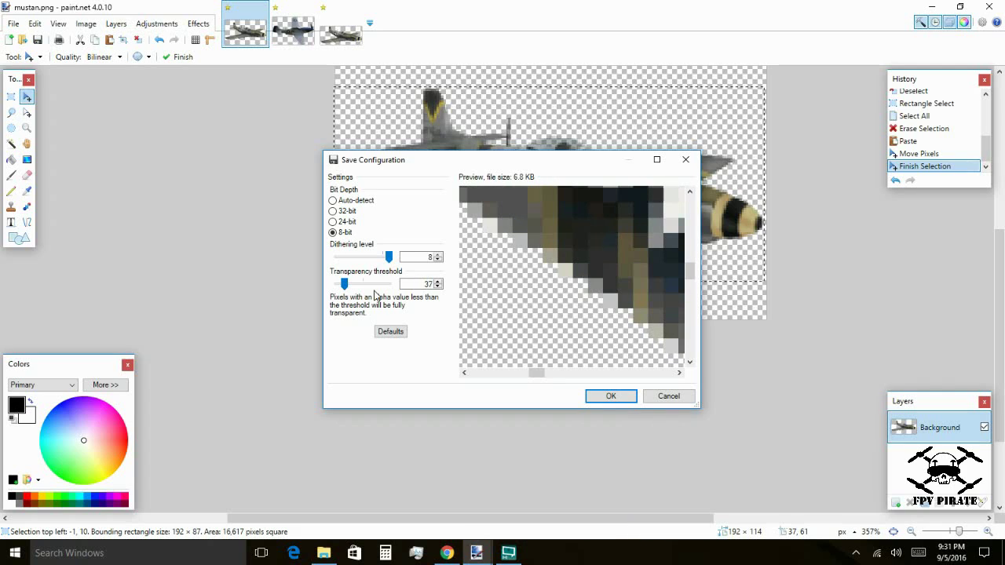
scroll(570, 296, down, 3)
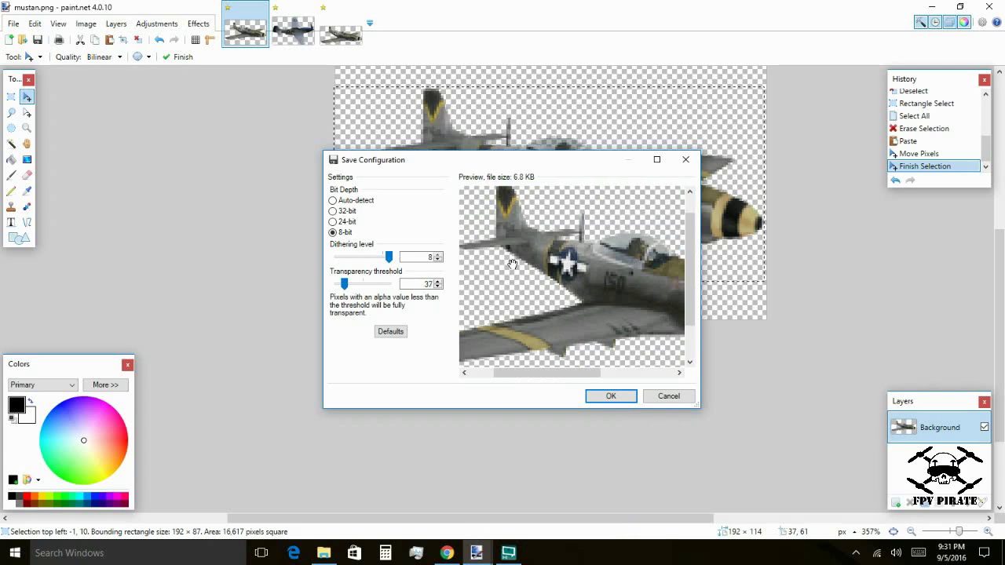
scroll(439, 284, down, 2)
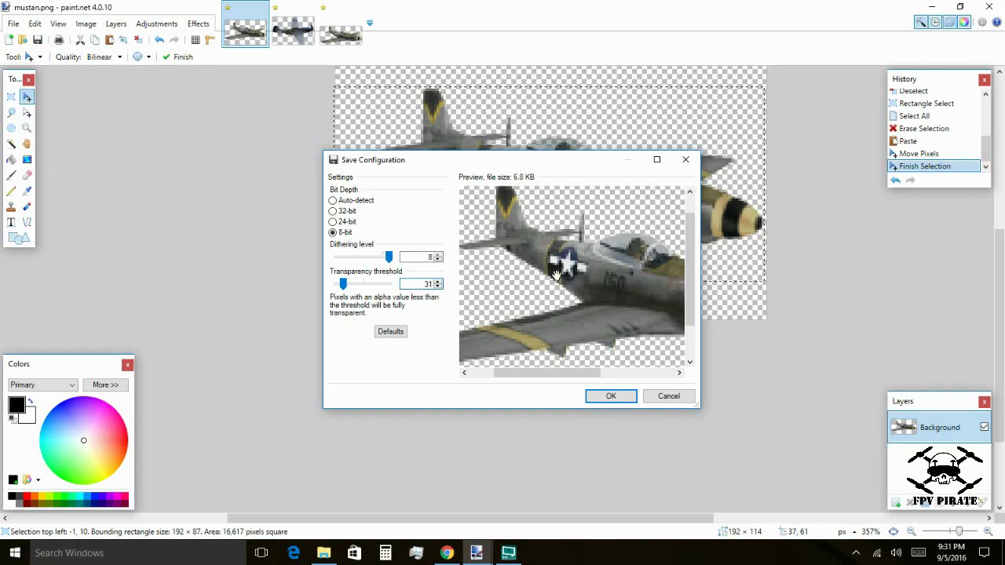
scroll(540, 274, up, 3)
scroll(510, 272, down, 3)
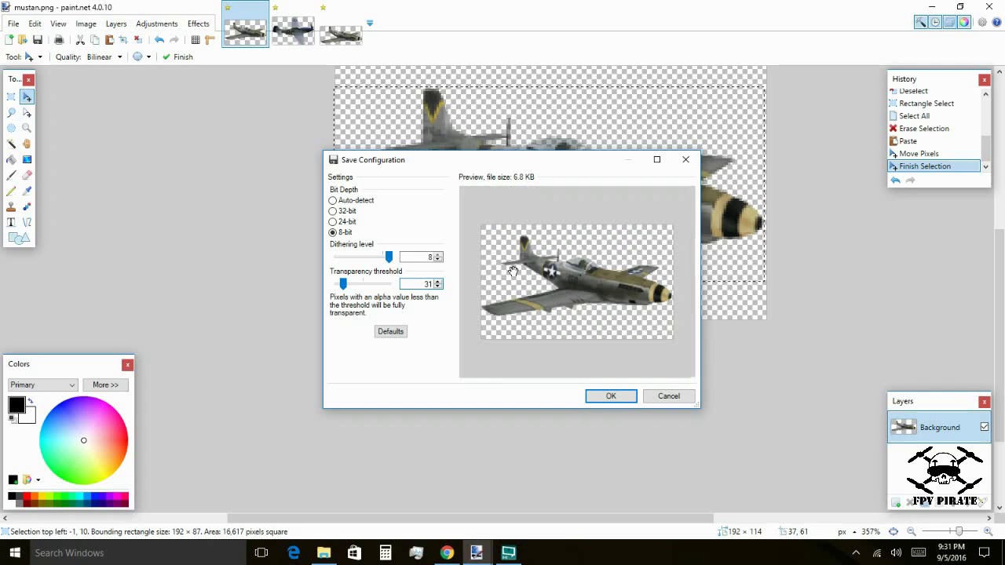
scroll(603, 275, up, 1)
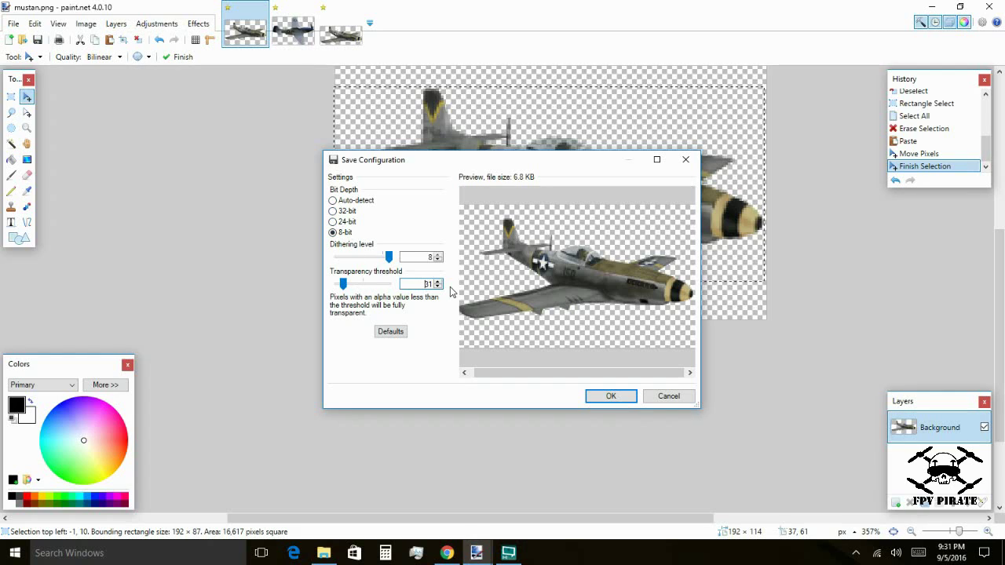
Step: Try the 24-bit, 32-bit and auto-detect bit depths and compare their previews
click(332, 223)
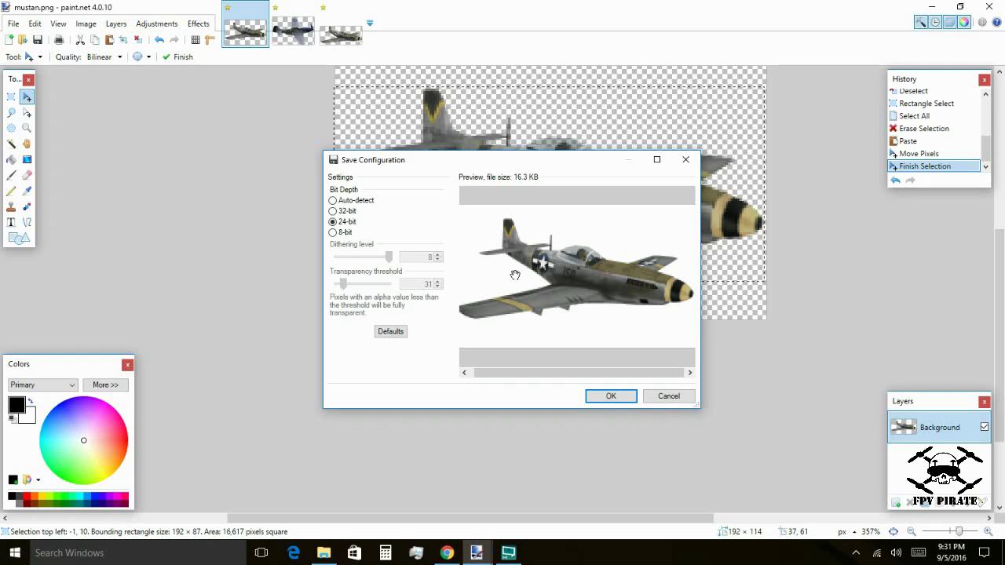
click(333, 211)
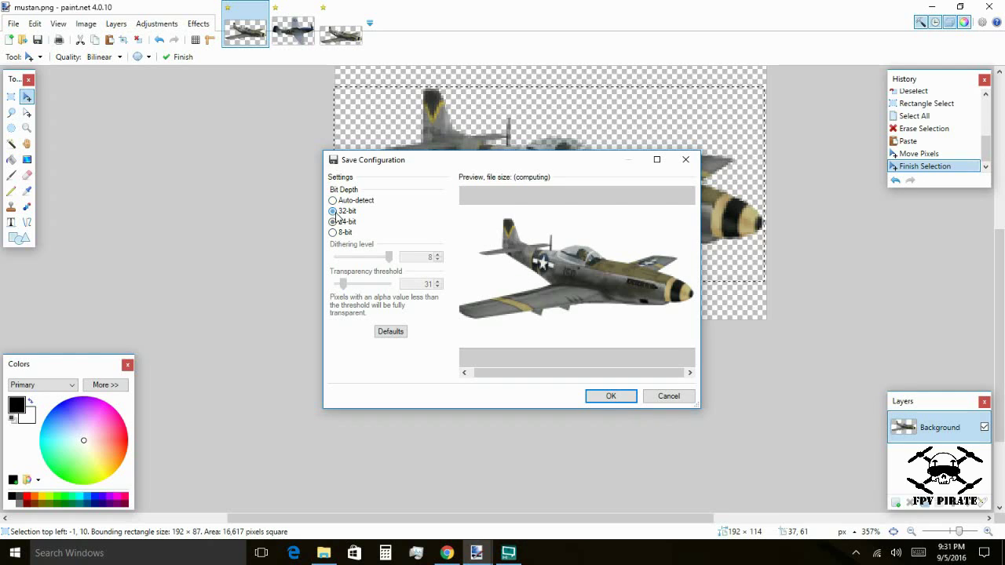
click(333, 201)
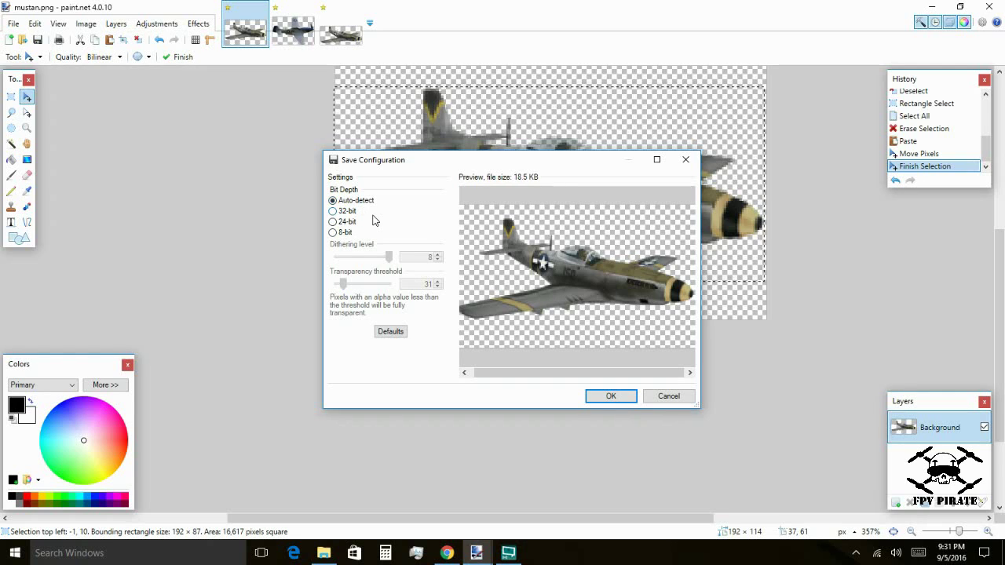
Step: Set the bit depth back to 8-bit and save the PNG with these settings
click(332, 233)
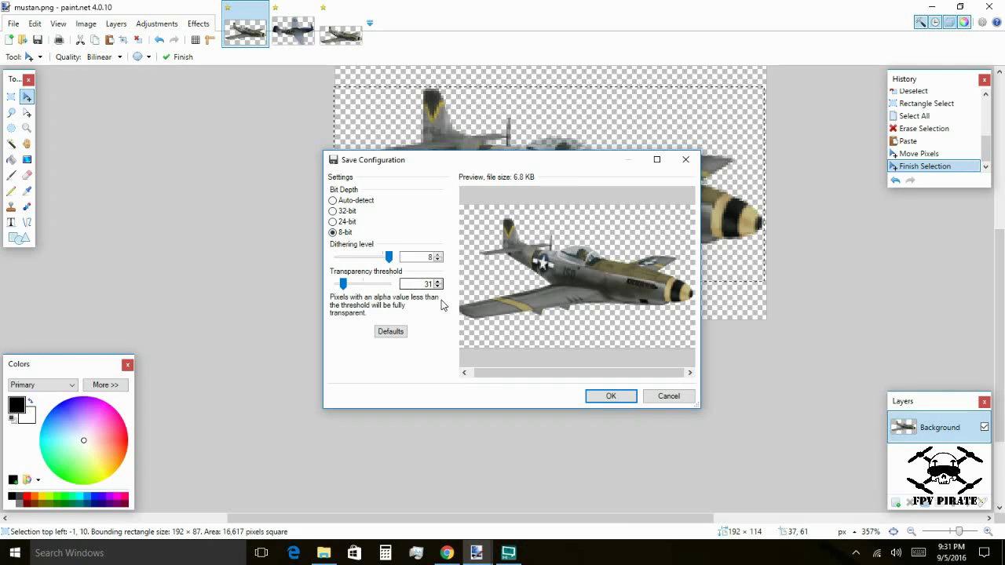
click(614, 397)
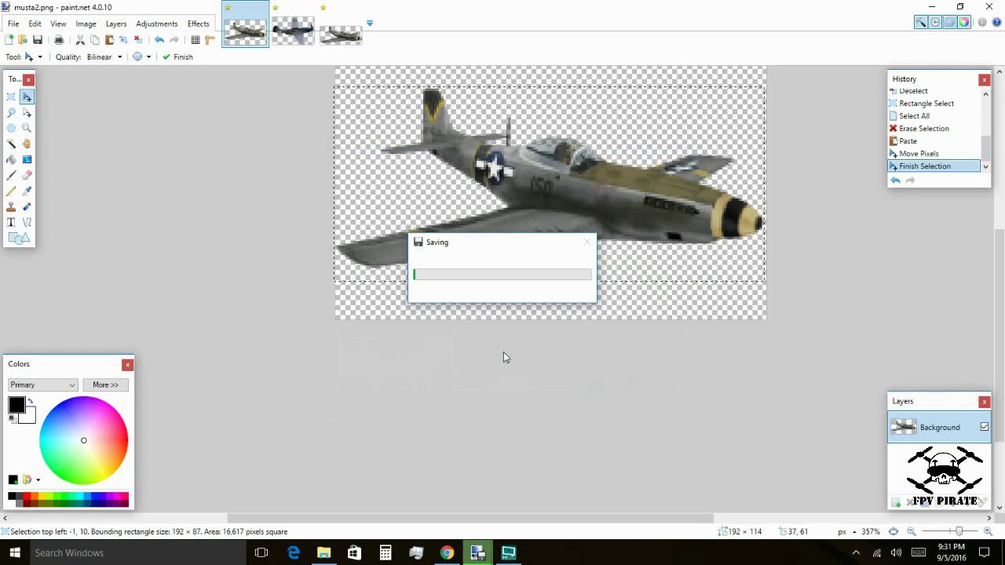